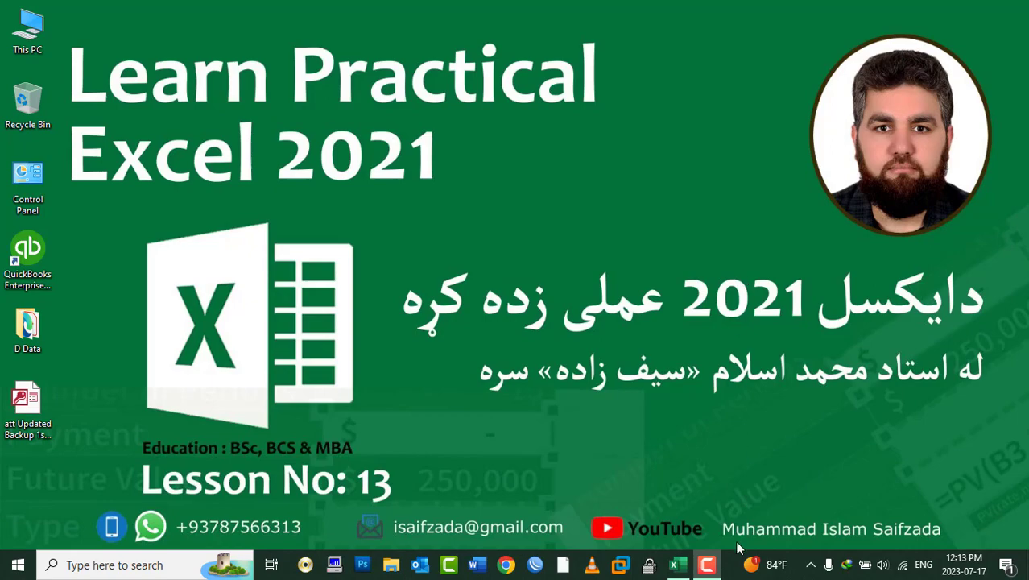
Step: Bring the blank Book1 workbook window back onto the screen from the taskbar
{"action": "left_click", "coordinate": [677, 565]}
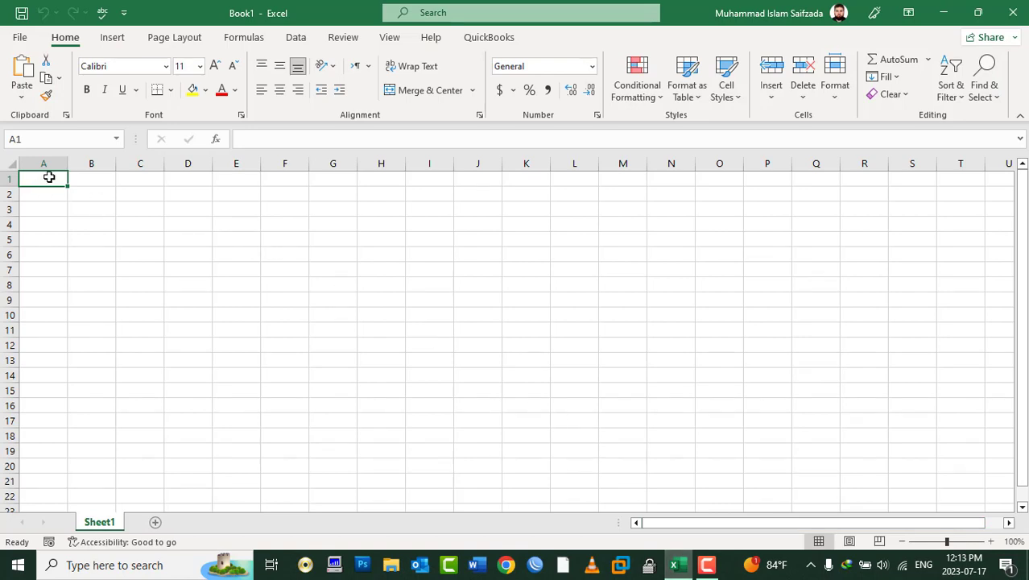
Step: Enter the headers Emp Name, Post and Salary in A1:C1 and autofit column A
{"action": "scroll", "coordinate": [146, 219], "scroll_direction": "up", "scroll_amount": 3, "text": "ctrl"}
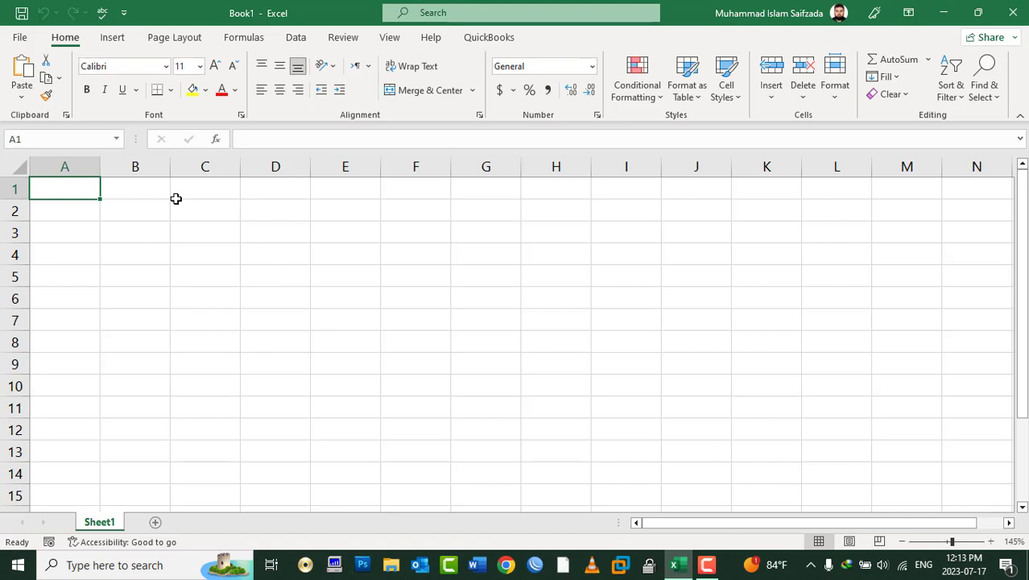
{"action": "type", "text": "SNam"}
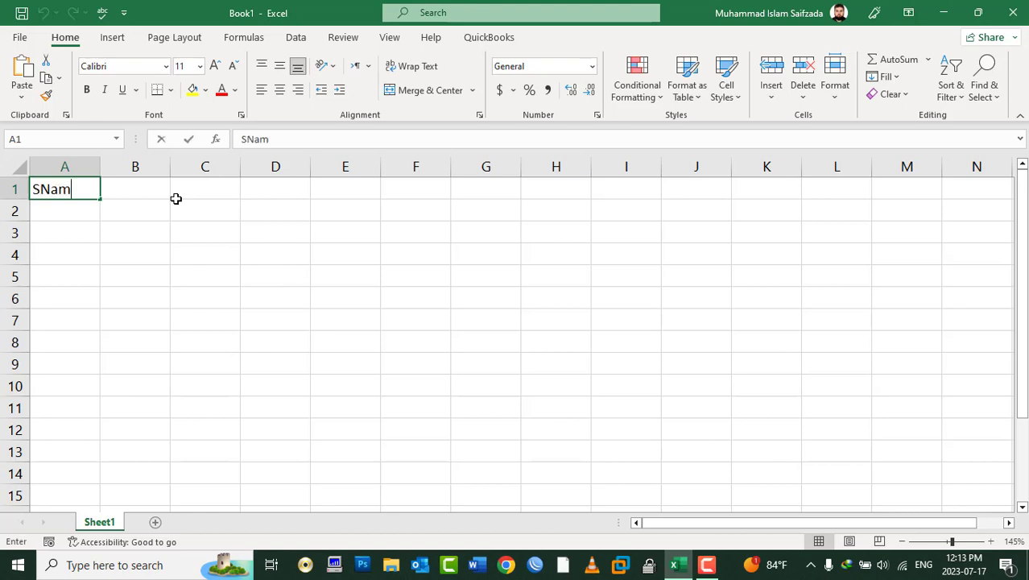
{"action": "key", "text": "Escape"}
{"action": "type", "text": "Emp"}
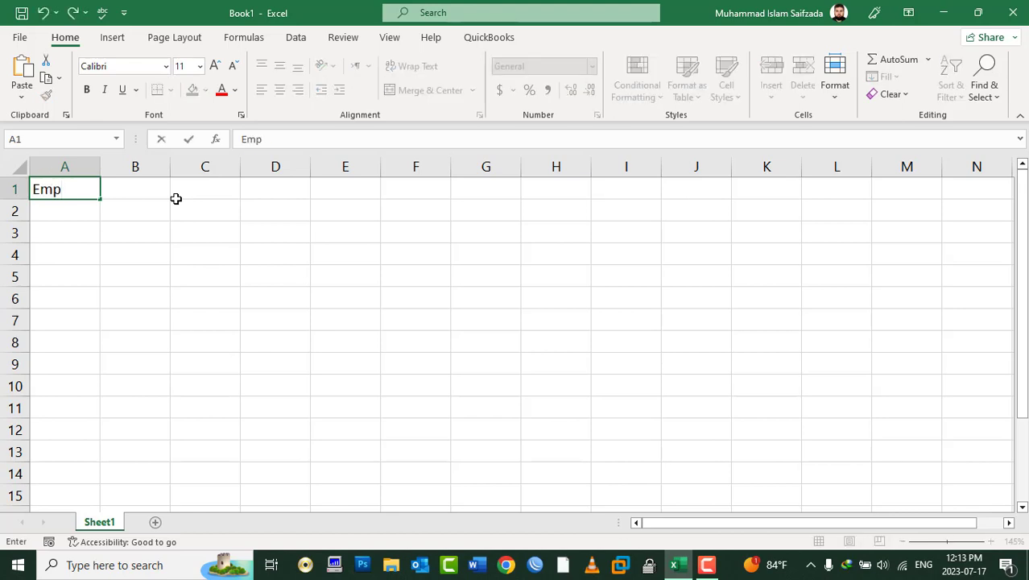
{"action": "type", "text": " Name"}
{"action": "key", "text": "Tab"}
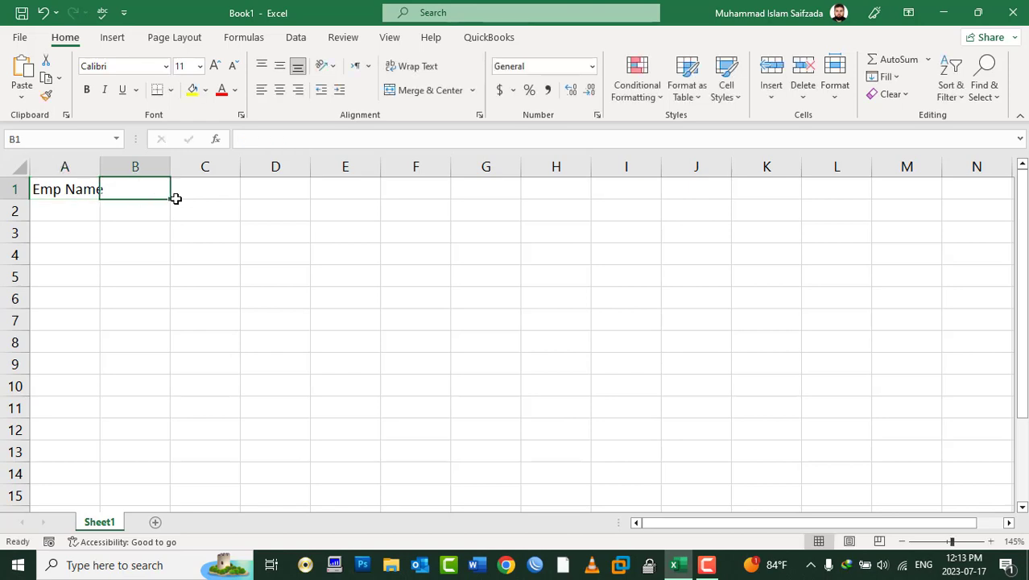
{"action": "type", "text": "Post"}
{"action": "key", "text": "Tab"}
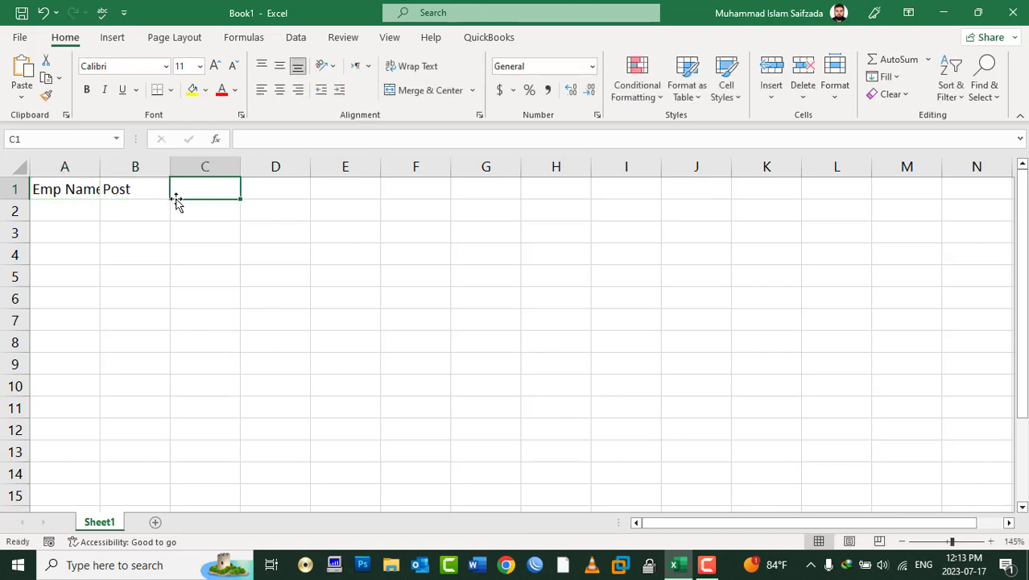
{"action": "type", "text": "Salary"}
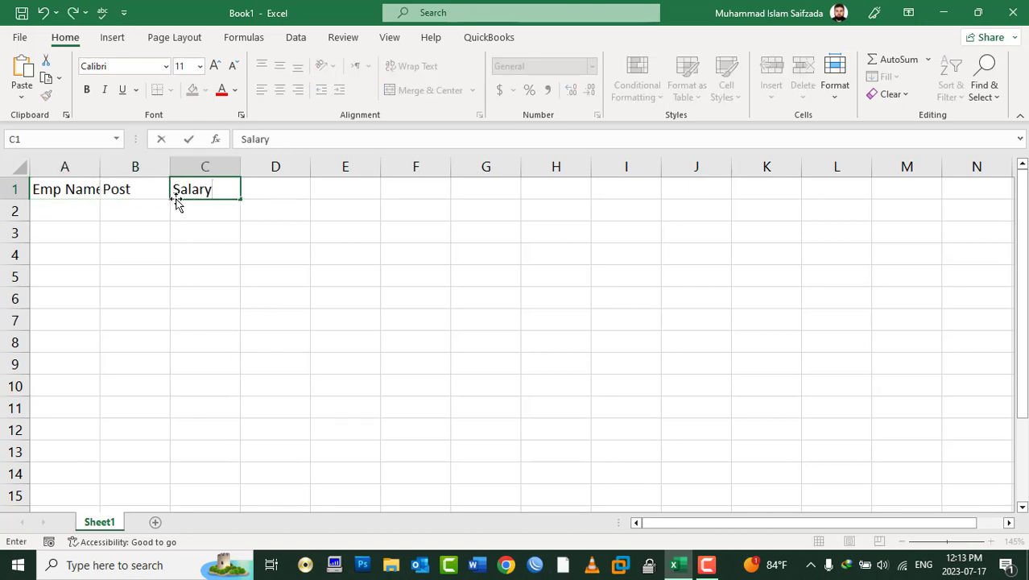
{"action": "key", "text": "Tab"}
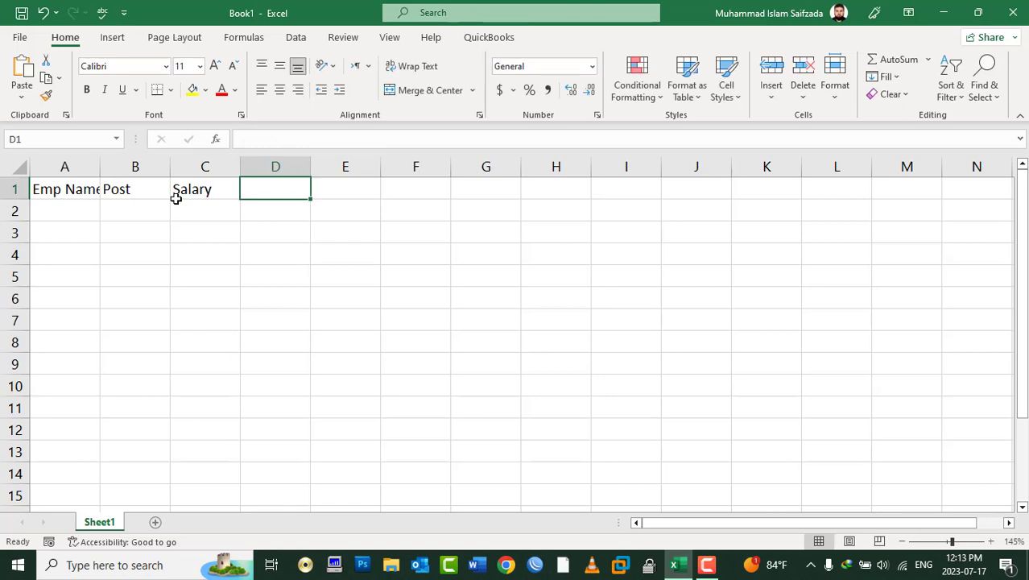
{"action": "double_click", "coordinate": [100, 167]}
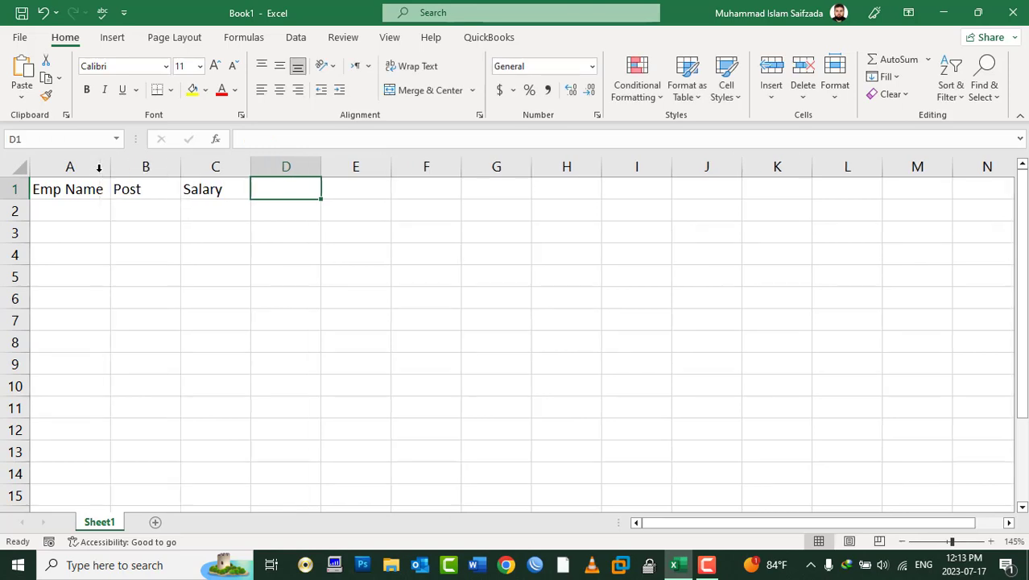
Step: List five employee names down A2:A6 under Emp Name
{"action": "left_click", "coordinate": [99, 219]}
{"action": "type", "text": "Islam"}
{"action": "key", "text": "Return"}
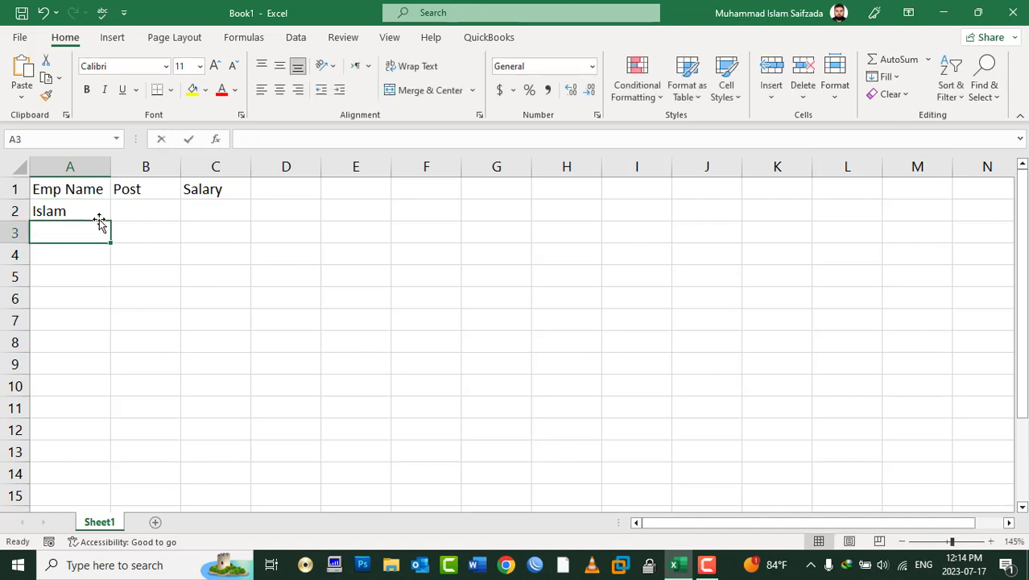
{"action": "type", "text": "Khan"}
{"action": "key", "text": "Return"}
{"action": "type", "text": "Salam"}
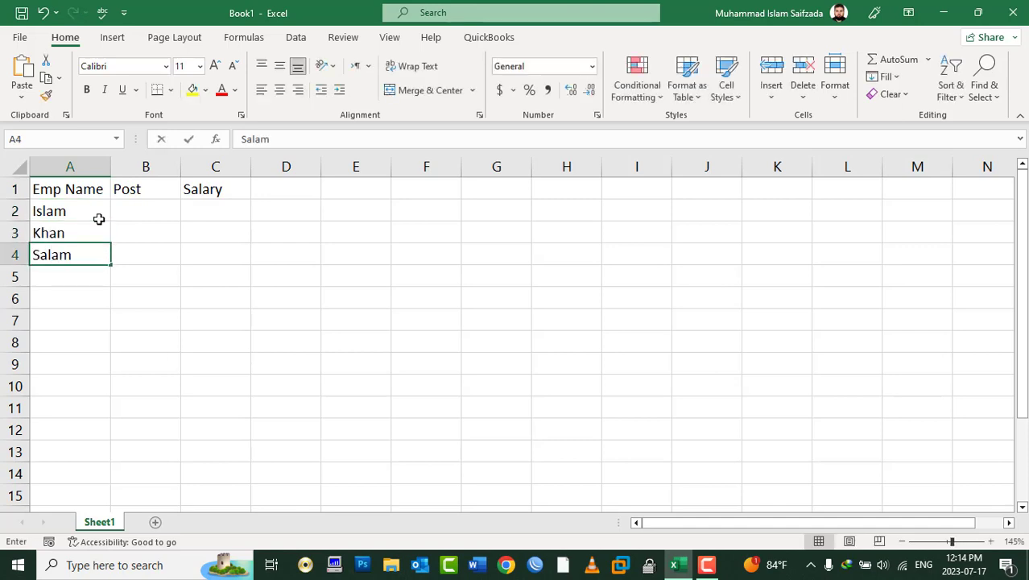
{"action": "key", "text": "Return"}
{"action": "type", "text": "Ali"}
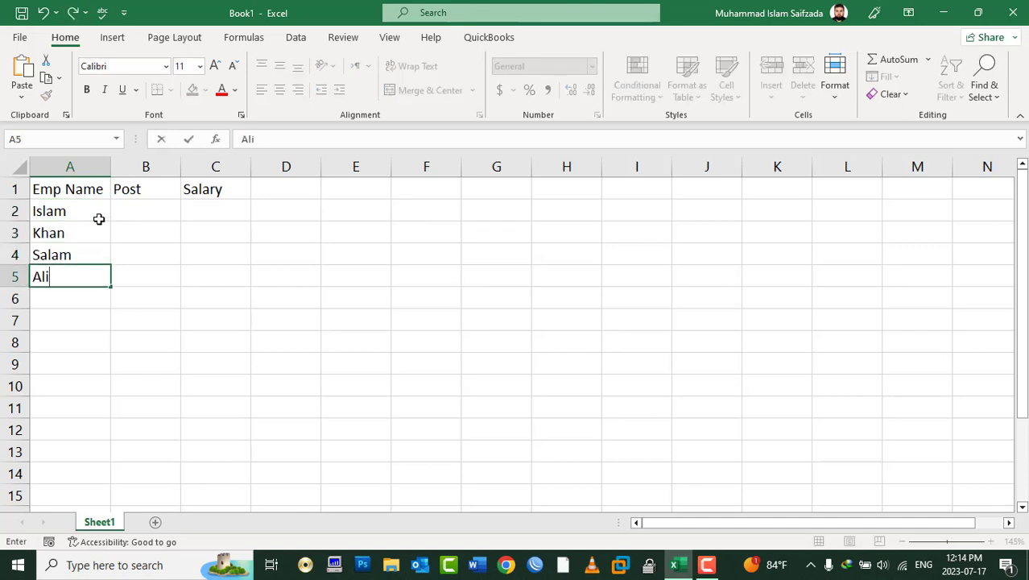
{"action": "key", "text": "Return"}
{"action": "type", "text": "MOhamma"}
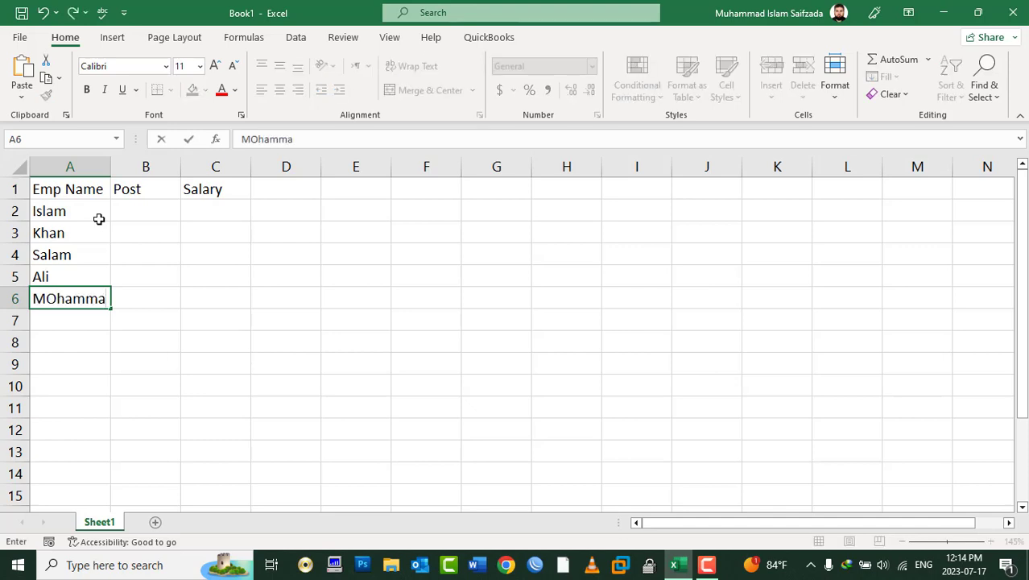
{"action": "type", "text": "d"}
{"action": "key", "text": "Return"}
{"action": "key", "text": "Right"}
Step: Fill all Post cells B2:B6 with IT Officer in a single entry
{"action": "key", "text": "Up"}
{"action": "key", "text": "Up"}
{"action": "key", "text": "Up"}
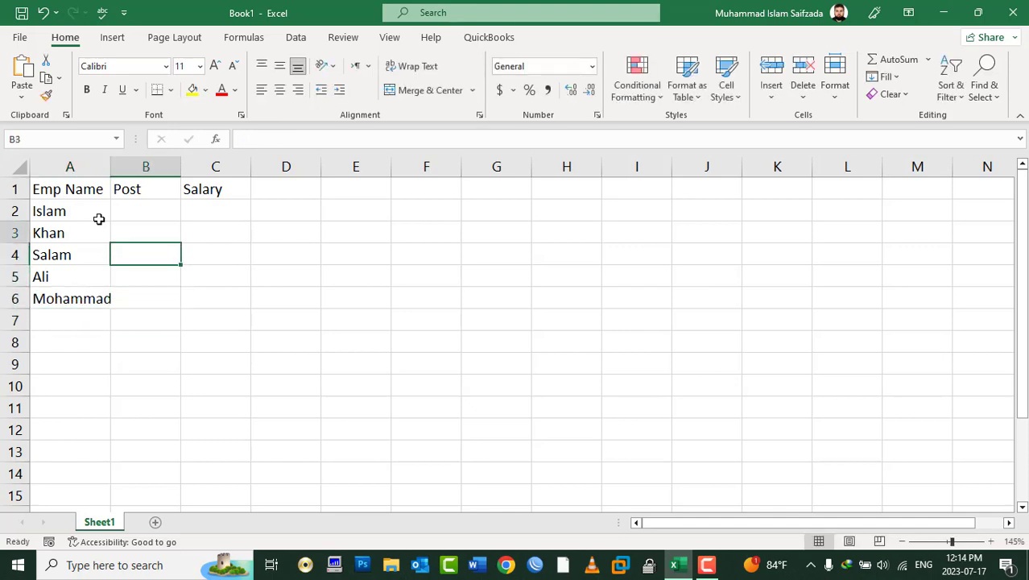
{"action": "key", "text": "Up"}
{"action": "key", "text": "Up"}
{"action": "key", "text": "shift+Down"}
{"action": "key", "text": "shift+Down"}
{"action": "key", "text": "shift+Down"}
{"action": "key", "text": "shift+Down"}
{"action": "type", "text": "IT "}
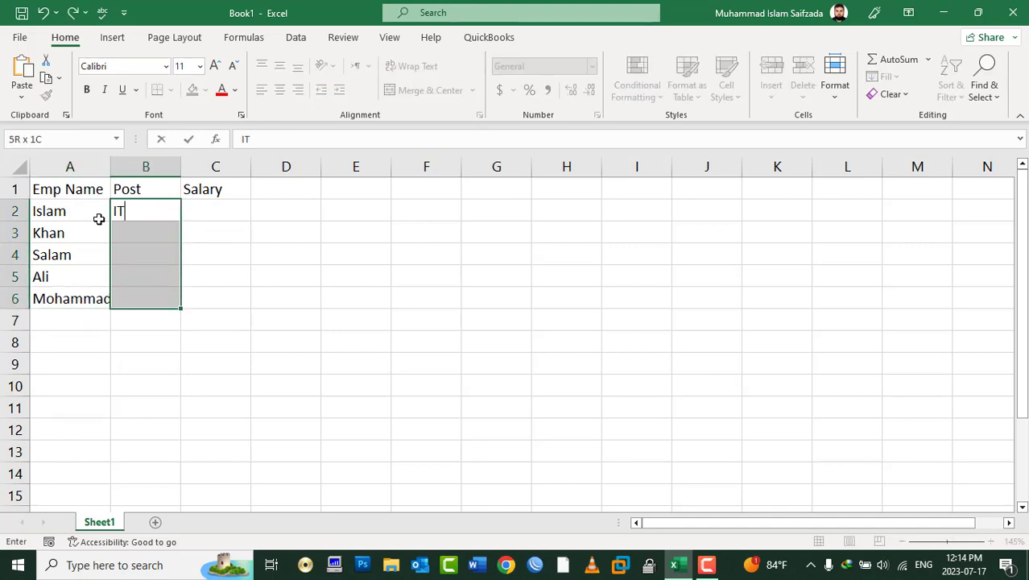
{"action": "type", "text": "Officer"}
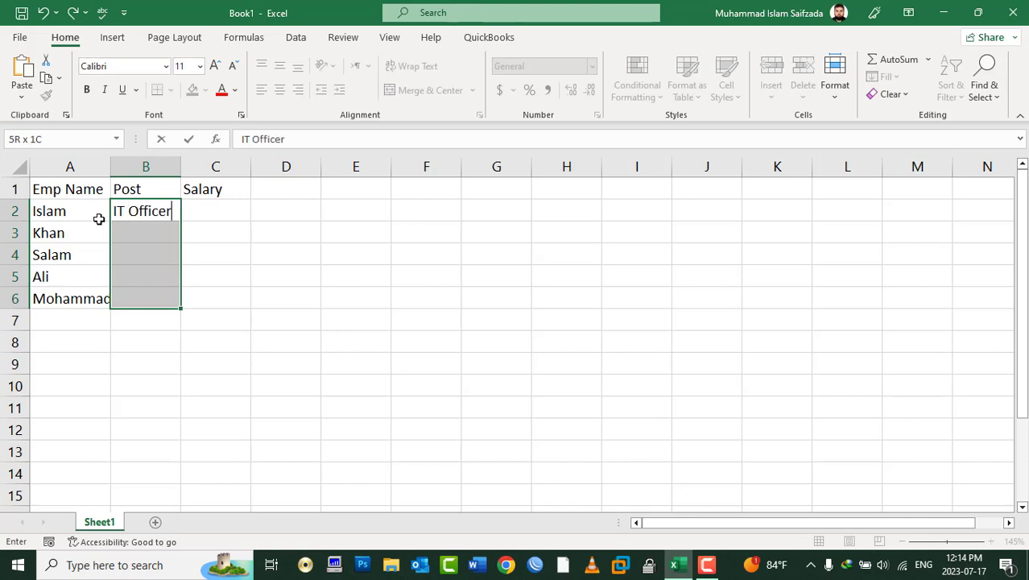
{"action": "key", "text": "ctrl+Return"}
Step: Enter salaries 20000, 30000, 150000, 18000 and 20000 down C2:C6
{"action": "key", "text": "Right"}
{"action": "type", "text": "10"}
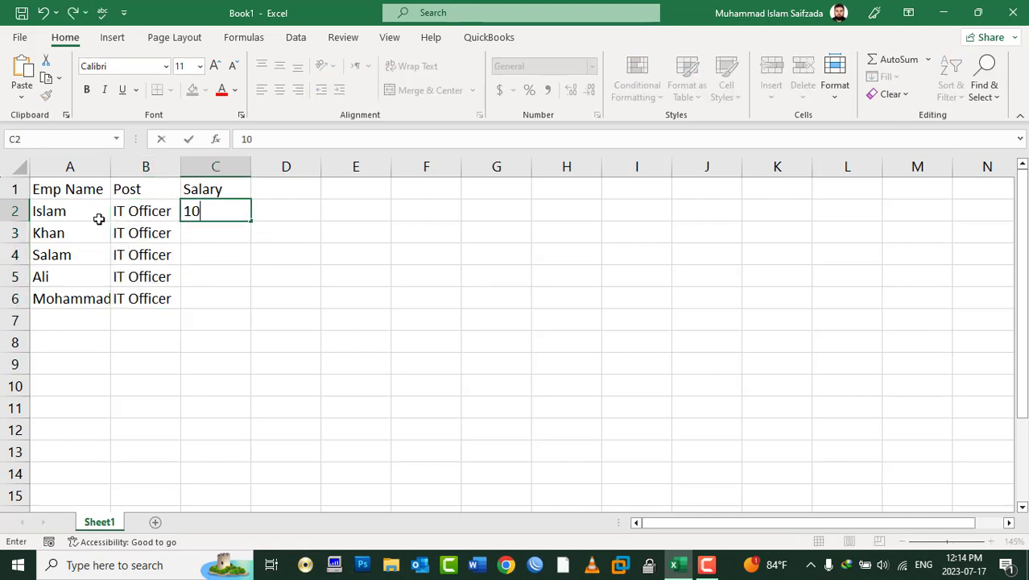
{"action": "key", "text": "BackSpace"}
{"action": "key", "text": "BackSpace"}
{"action": "type", "text": "2000"}
{"action": "type", "text": "0"}
{"action": "key", "text": "Return"}
{"action": "type", "text": "30000"}
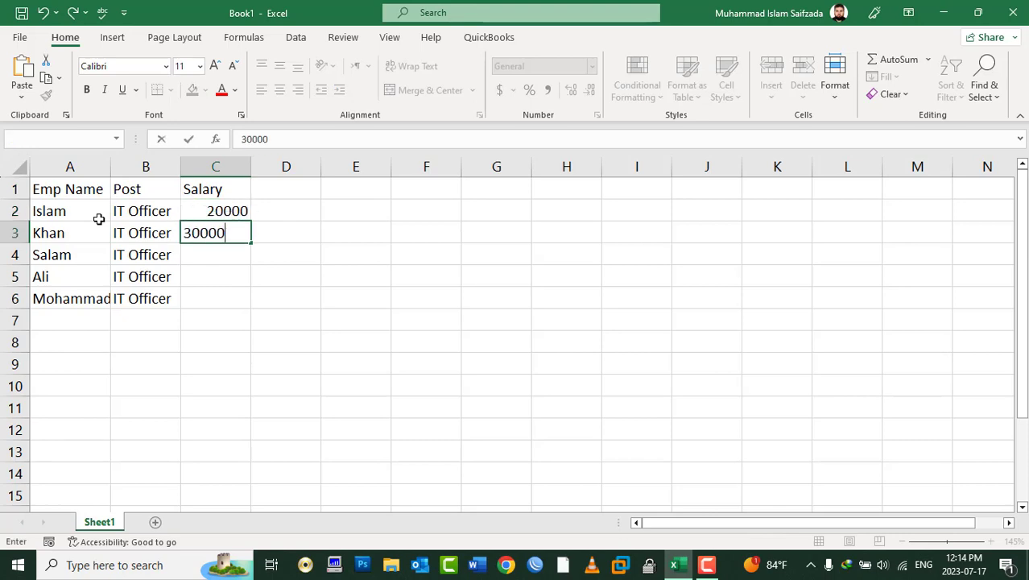
{"action": "key", "text": "Return"}
{"action": "type", "text": "150000"}
{"action": "key", "text": "Return"}
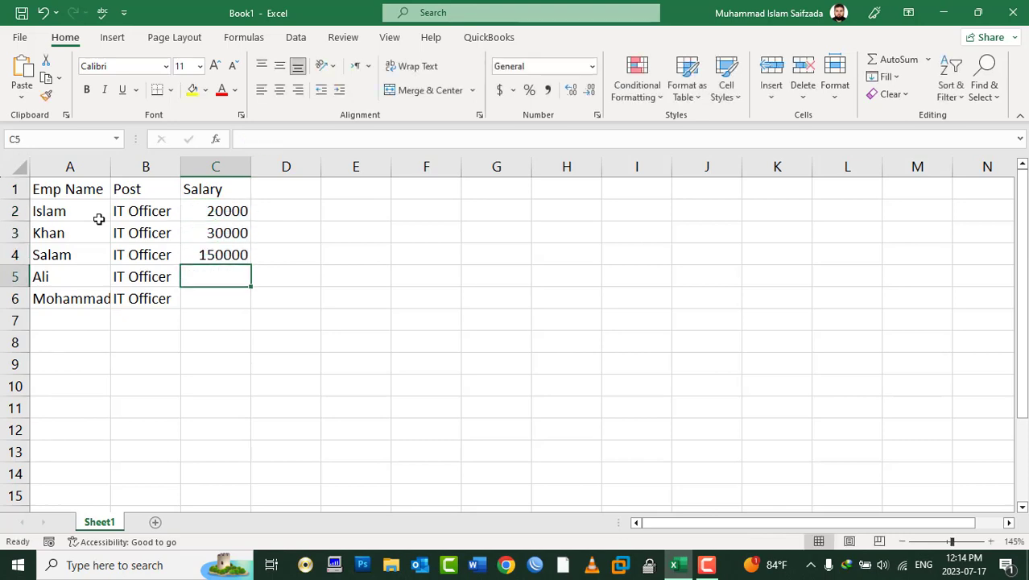
{"action": "type", "text": "18000"}
{"action": "key", "text": "Return"}
{"action": "type", "text": "20"}
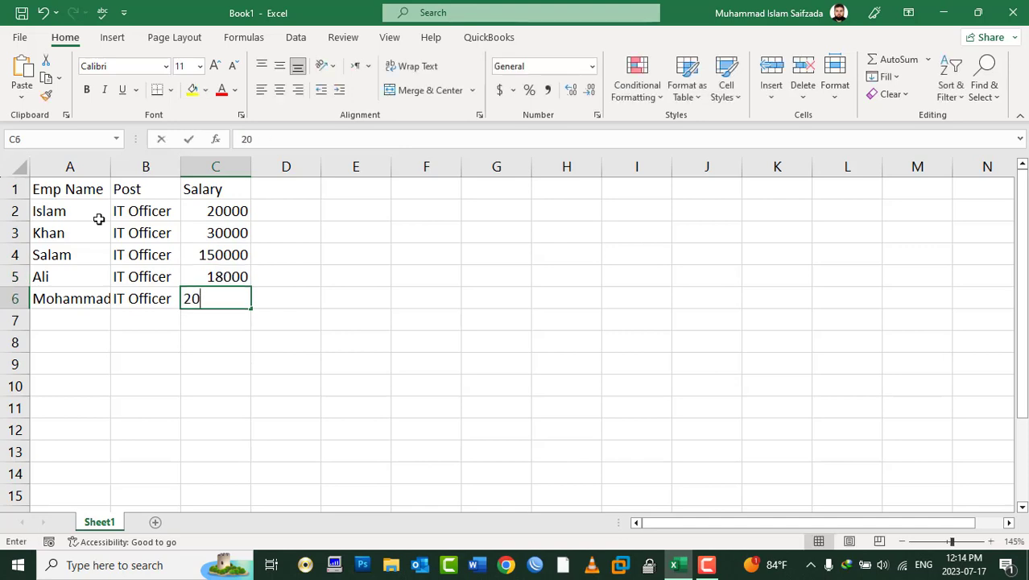
{"action": "type", "text": "000"}
{"action": "key", "text": "Return"}
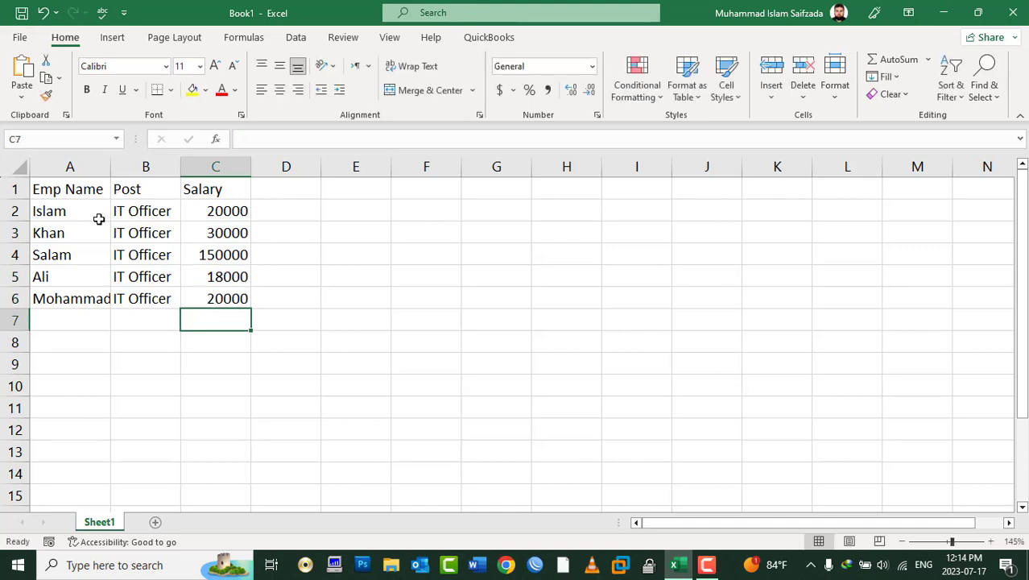
Step: Correct the C4 salary to 15000 and widen column B to fit IT Officer
{"action": "double_click", "coordinate": [230, 255]}
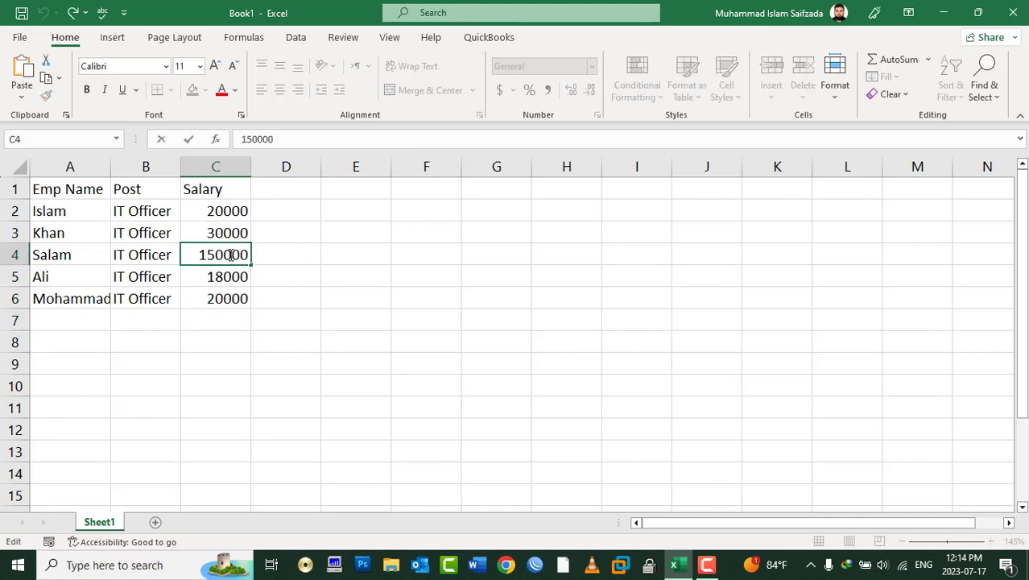
{"action": "key", "text": "BackSpace"}
{"action": "key", "text": "Return"}
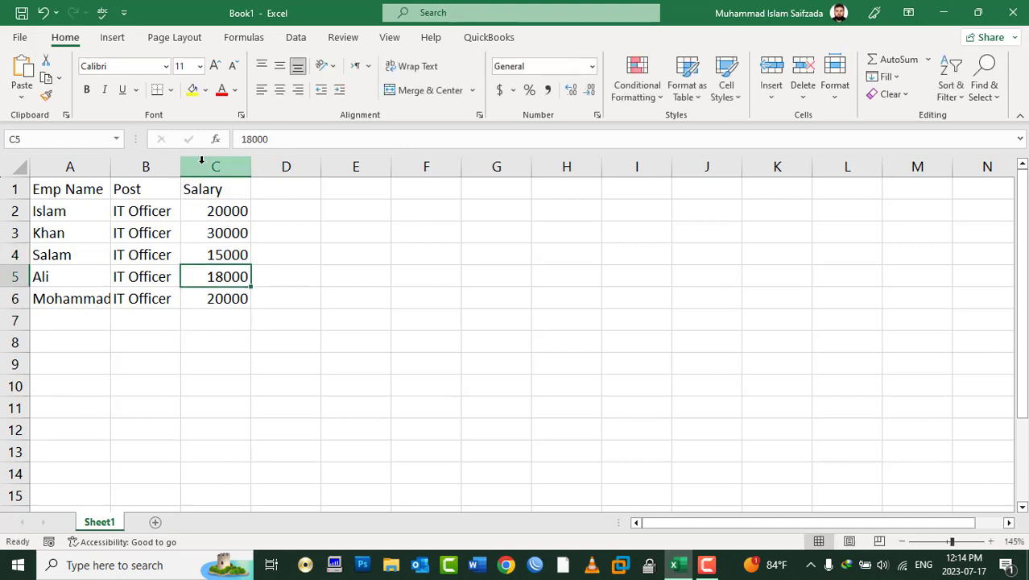
{"action": "left_click_drag", "start_coordinate": [181, 166], "coordinate": [194, 166]}
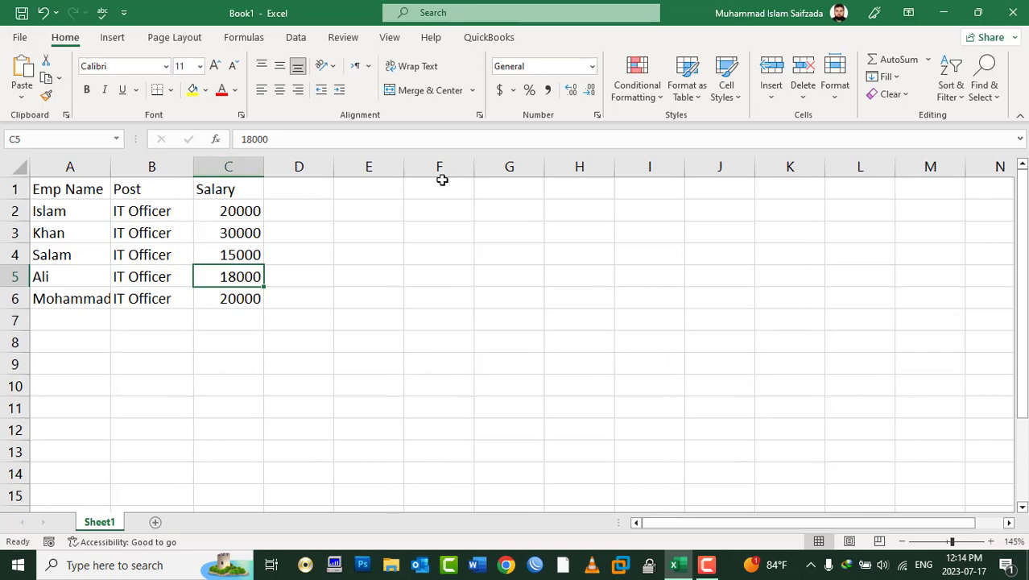
{"action": "left_click", "coordinate": [235, 211]}
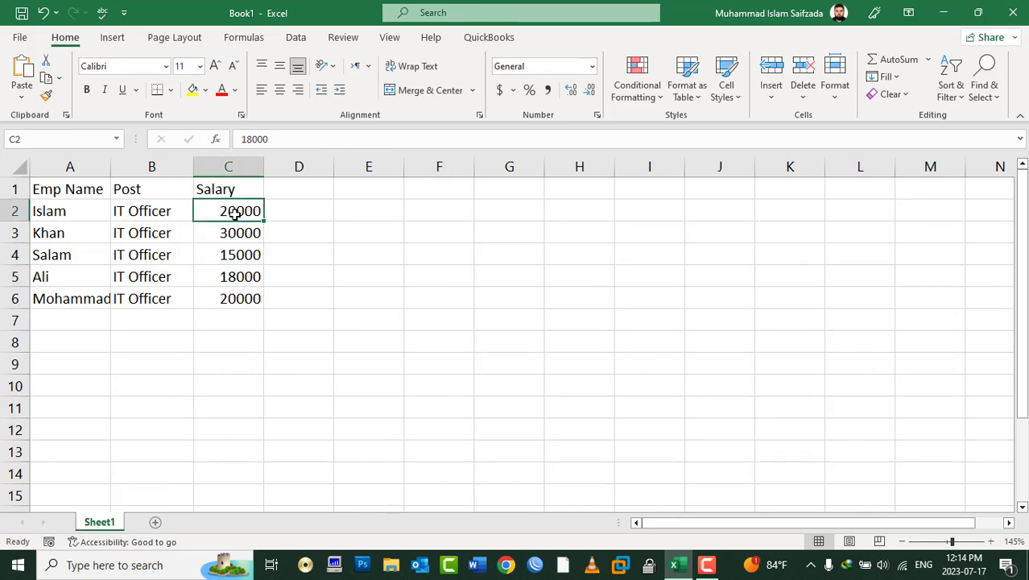
Step: Copy the 20000 in C2, then review Paste Special options at F2 and cancel
{"action": "right_click", "coordinate": [234, 211]}
{"action": "left_click", "coordinate": [278, 174]}
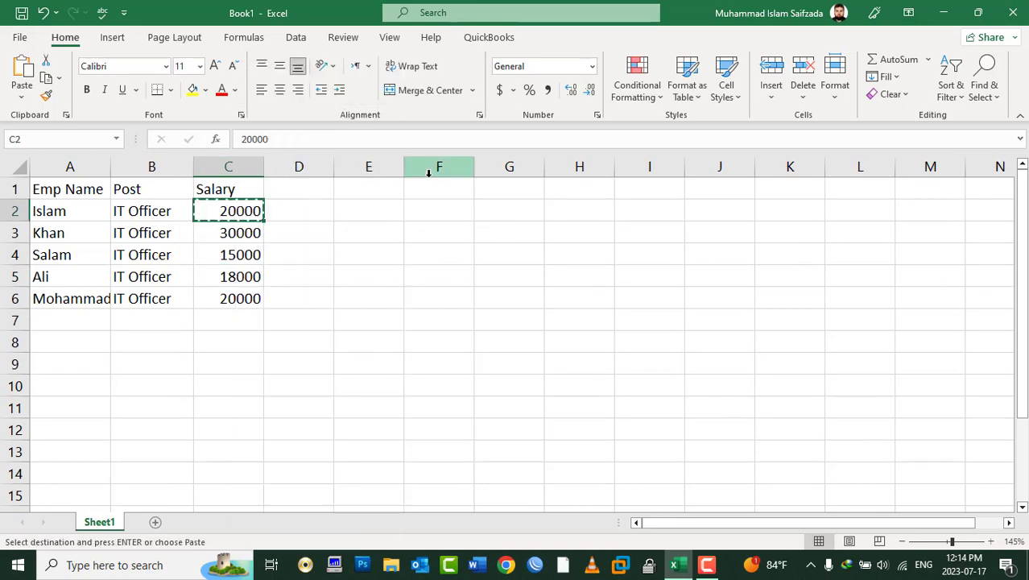
{"action": "left_click", "coordinate": [439, 210]}
{"action": "right_click", "coordinate": [439, 210]}
{"action": "left_click", "coordinate": [496, 252]}
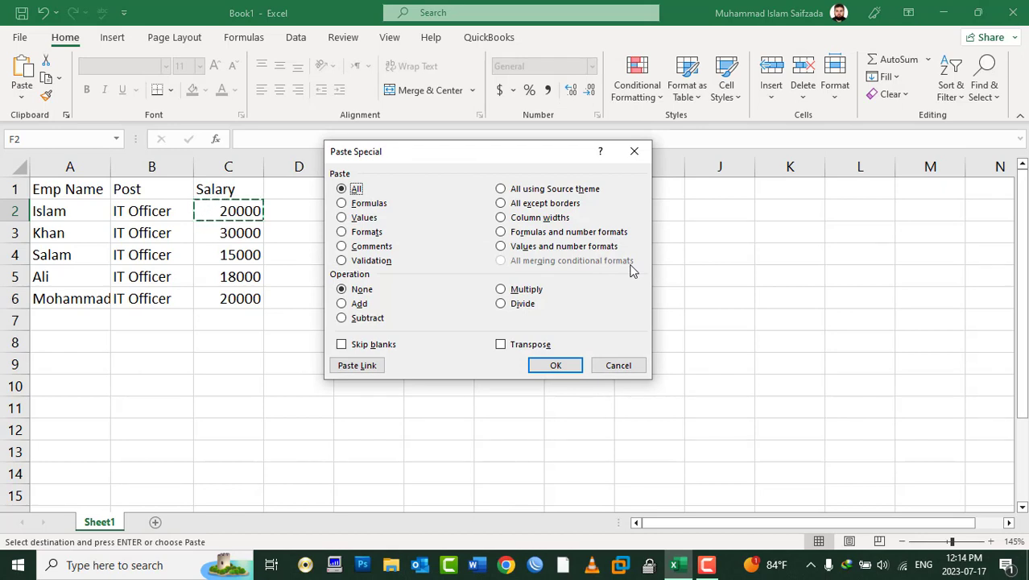
{"action": "left_click", "coordinate": [342, 288]}
{"action": "left_click", "coordinate": [641, 362]}
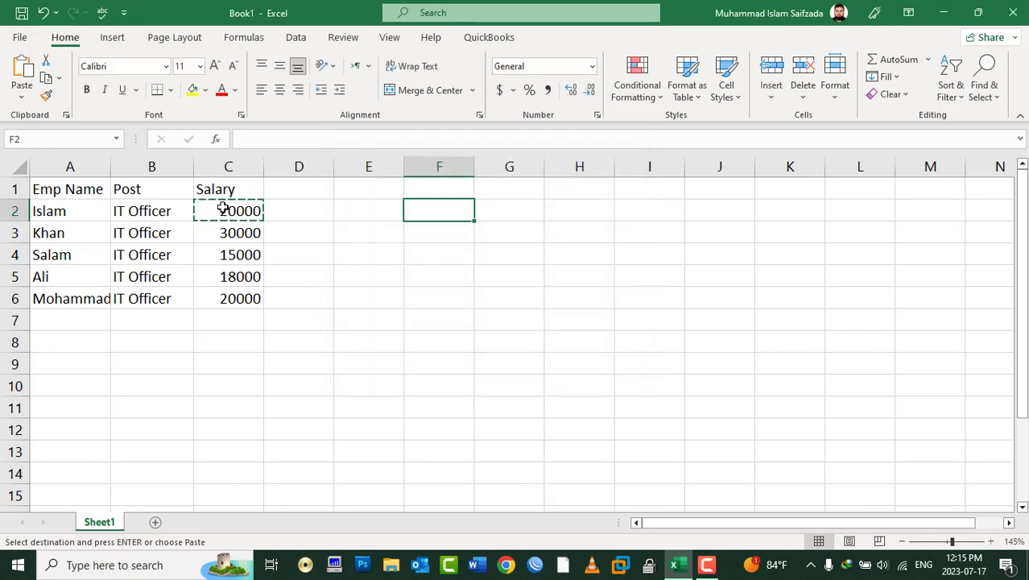
Step: Autofit column A, then put heading Added Amount in F1 and 1000 in F2
{"action": "double_click", "coordinate": [114, 163]}
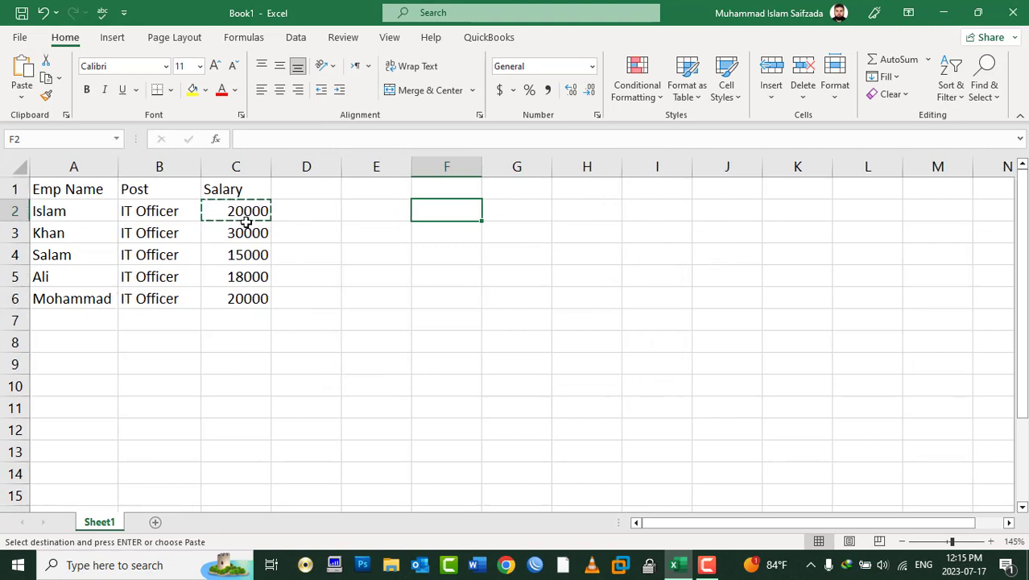
{"action": "key", "text": "Escape"}
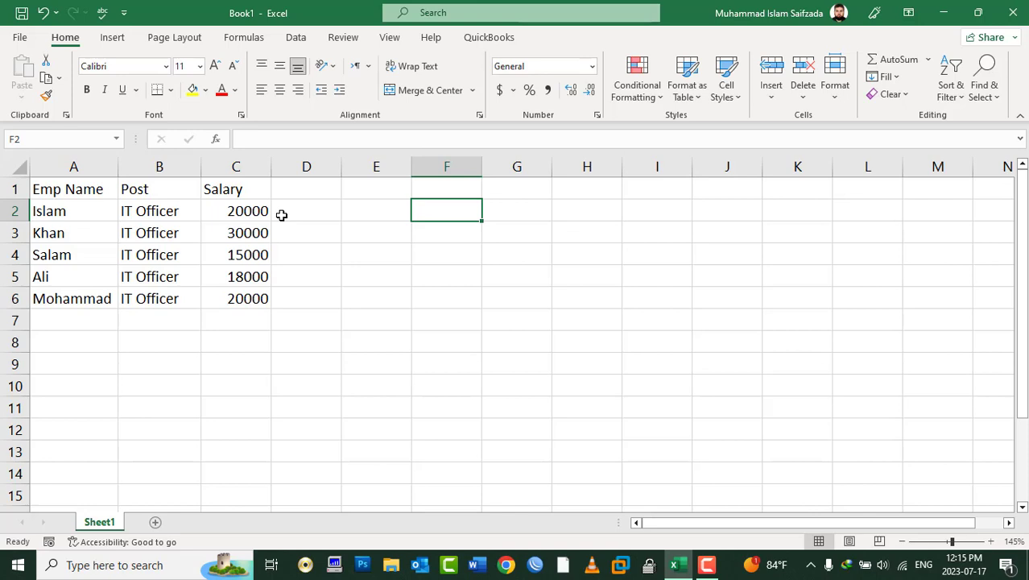
{"action": "key", "text": "Up"}
{"action": "type", "text": "Add"}
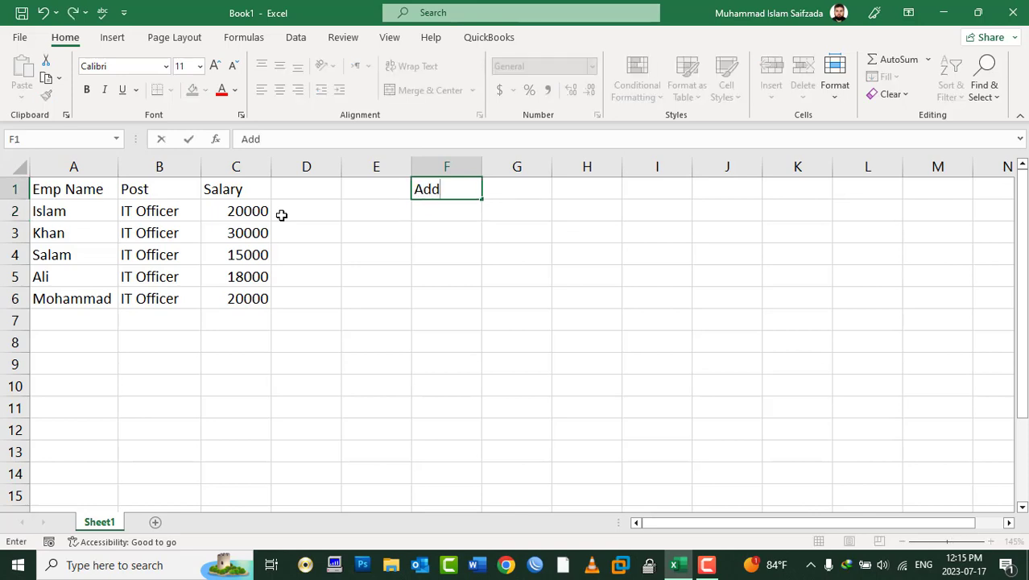
{"action": "type", "text": "ed "}
{"action": "type", "text": "AMo"}
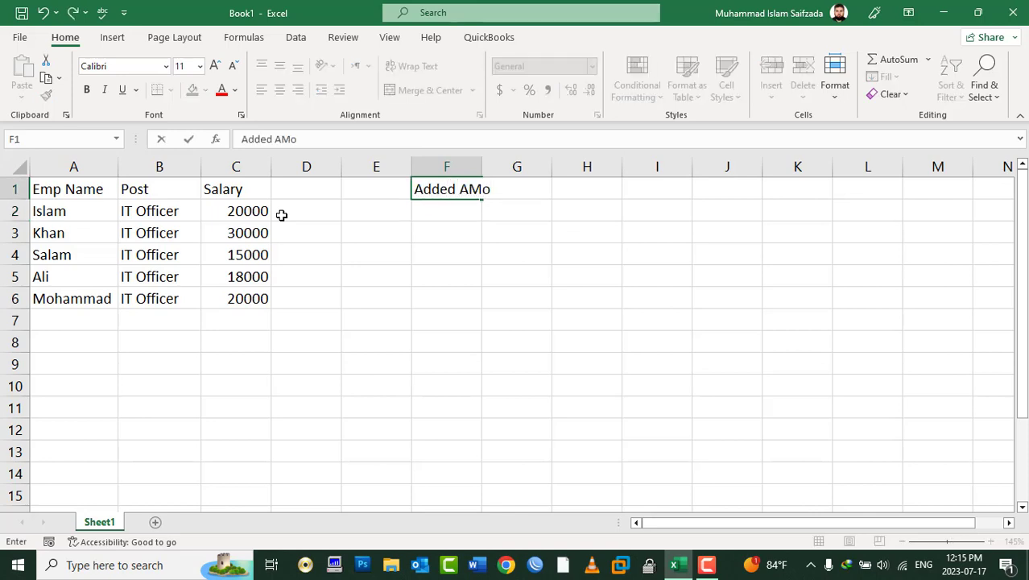
{"action": "type", "text": "unt"}
{"action": "key", "text": "Return"}
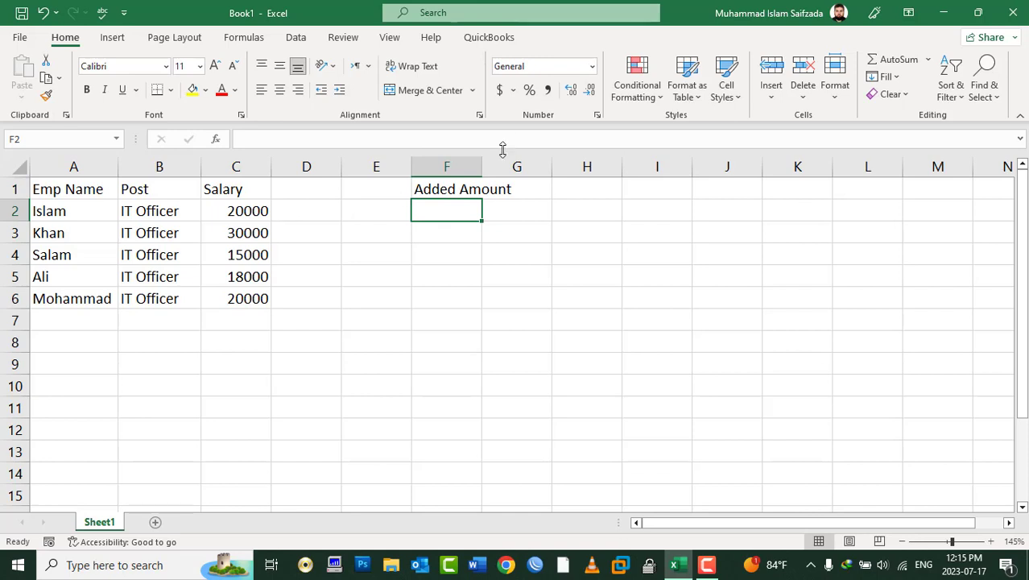
{"action": "double_click", "coordinate": [481, 166]}
{"action": "type", "text": "1000"}
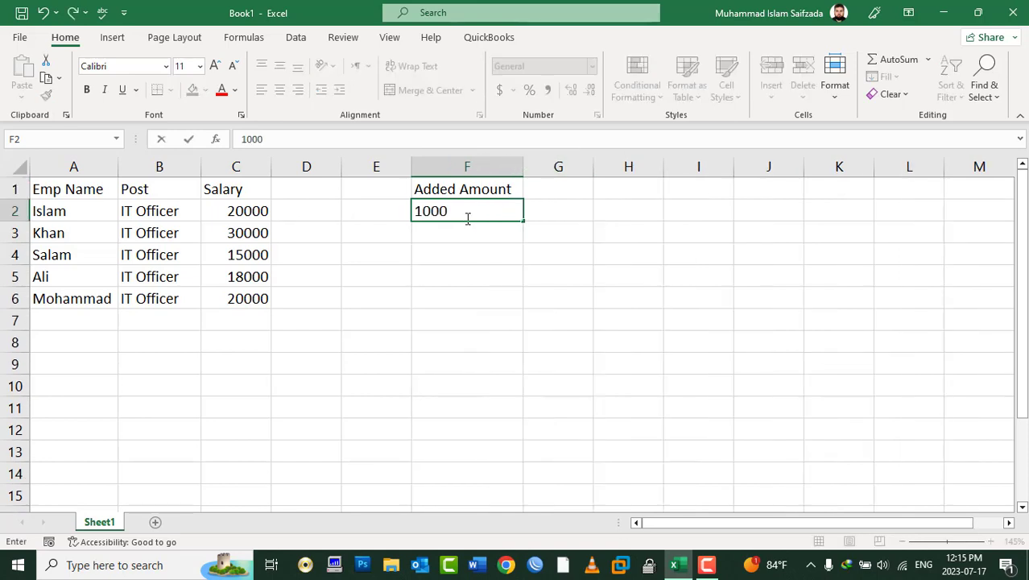
{"action": "key", "text": "Return"}
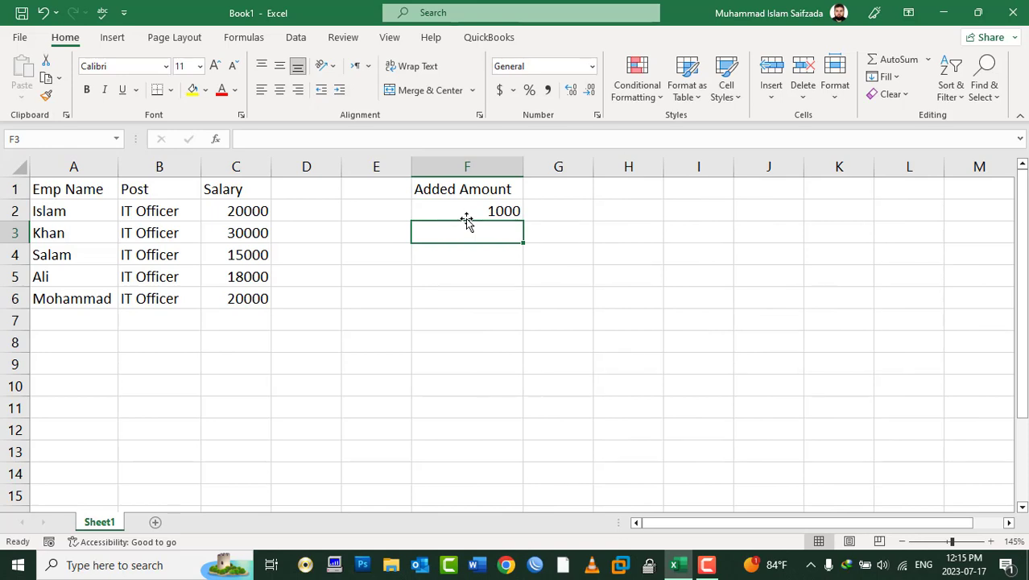
Step: Add the 1000 in F2 to every salary in C2:C6 using Paste Special's Add operation
{"action": "left_click", "coordinate": [481, 210]}
{"action": "right_click", "coordinate": [481, 210]}
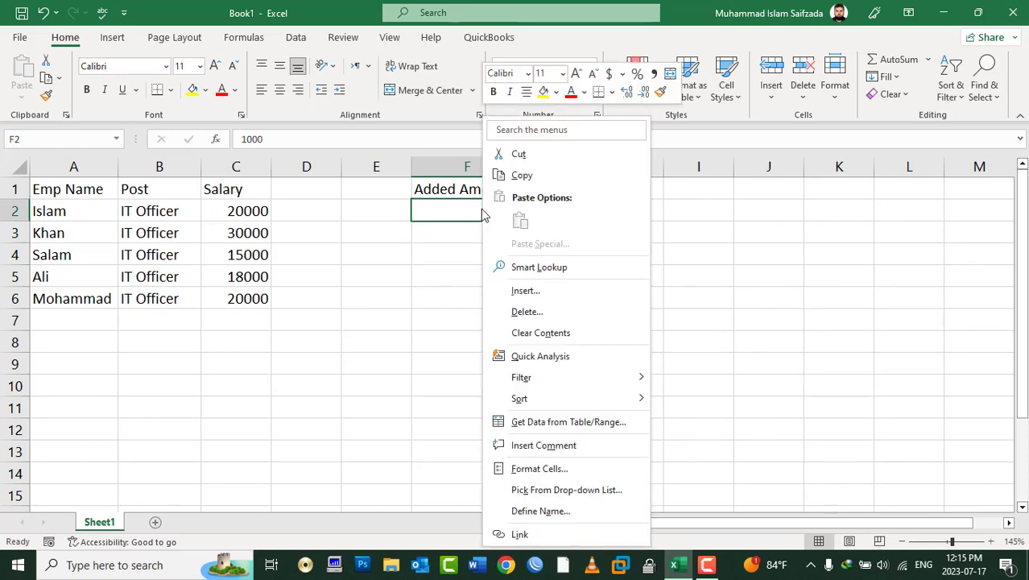
{"action": "left_click", "coordinate": [541, 176]}
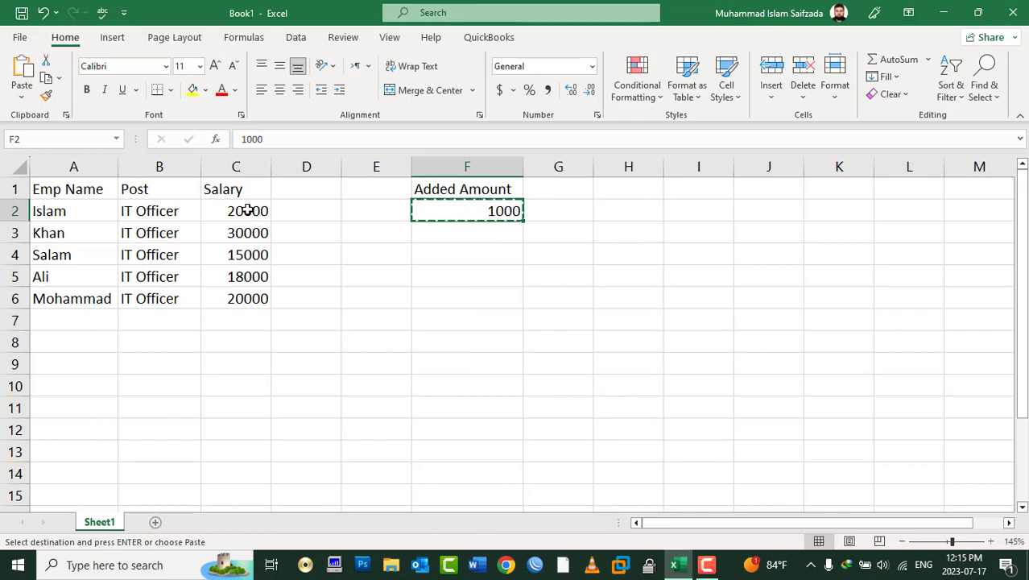
{"action": "mouse_move", "coordinate": [249, 211]}
{"action": "left_mouse_down"}
{"action": "mouse_move", "coordinate": [221, 452]}
{"action": "mouse_move", "coordinate": [232, 286]}
{"action": "mouse_move", "coordinate": [231, 296]}
{"action": "left_mouse_up"}
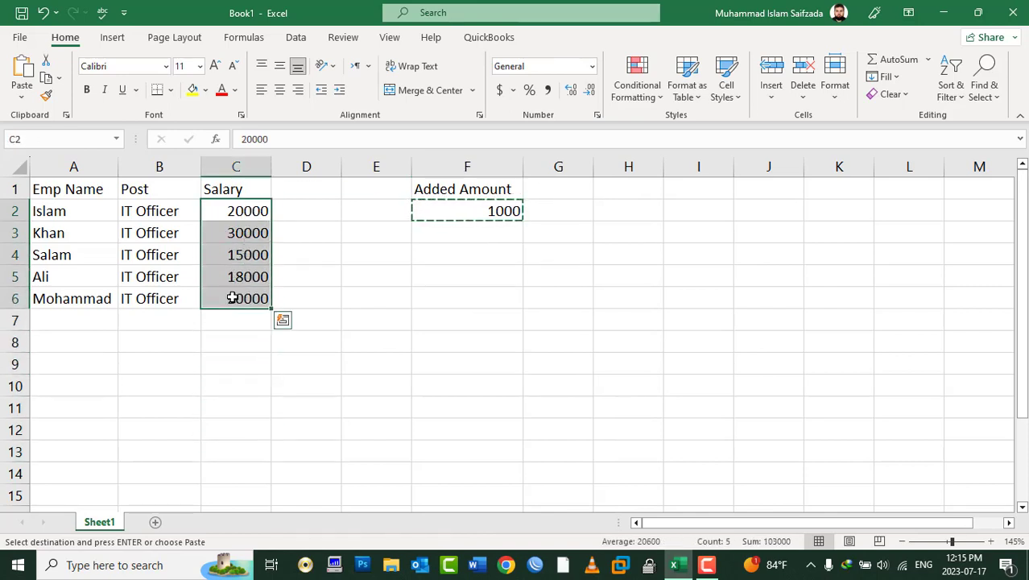
{"action": "right_click", "coordinate": [243, 211]}
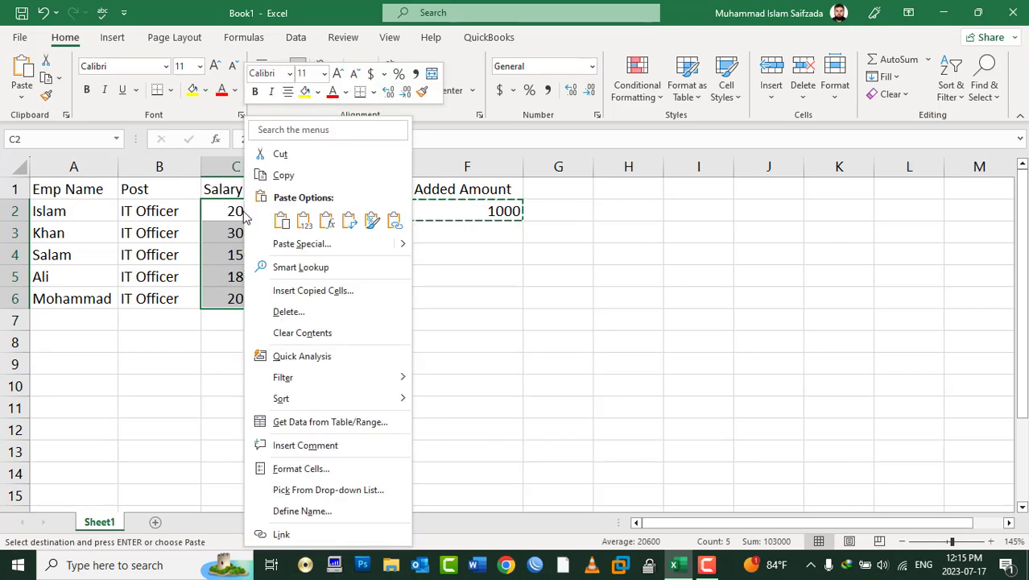
{"action": "left_click", "coordinate": [283, 252]}
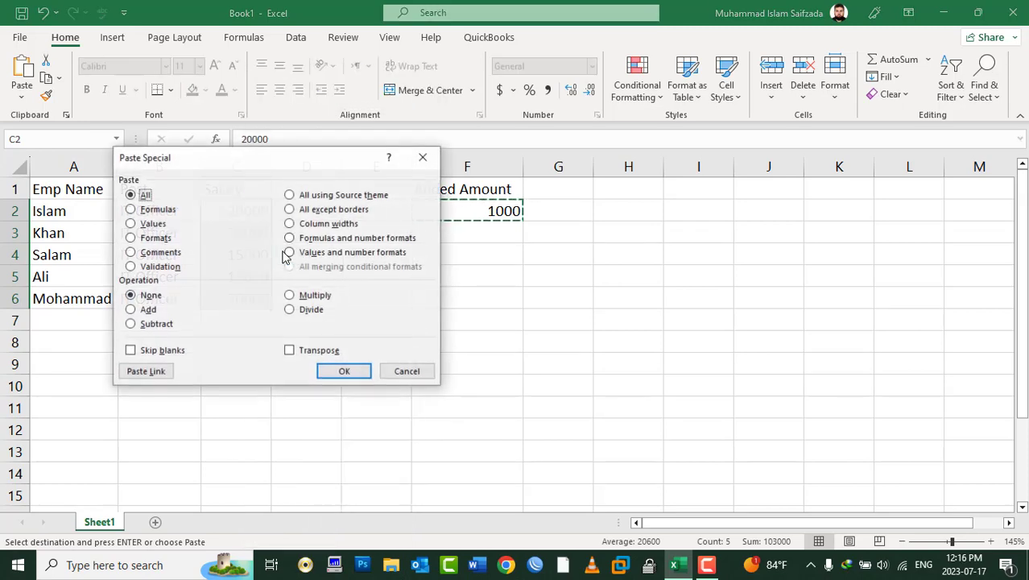
{"action": "mouse_move", "coordinate": [287, 164]}
{"action": "left_mouse_down"}
{"action": "mouse_move", "coordinate": [765, 76]}
{"action": "mouse_move", "coordinate": [788, 94]}
{"action": "left_mouse_up"}
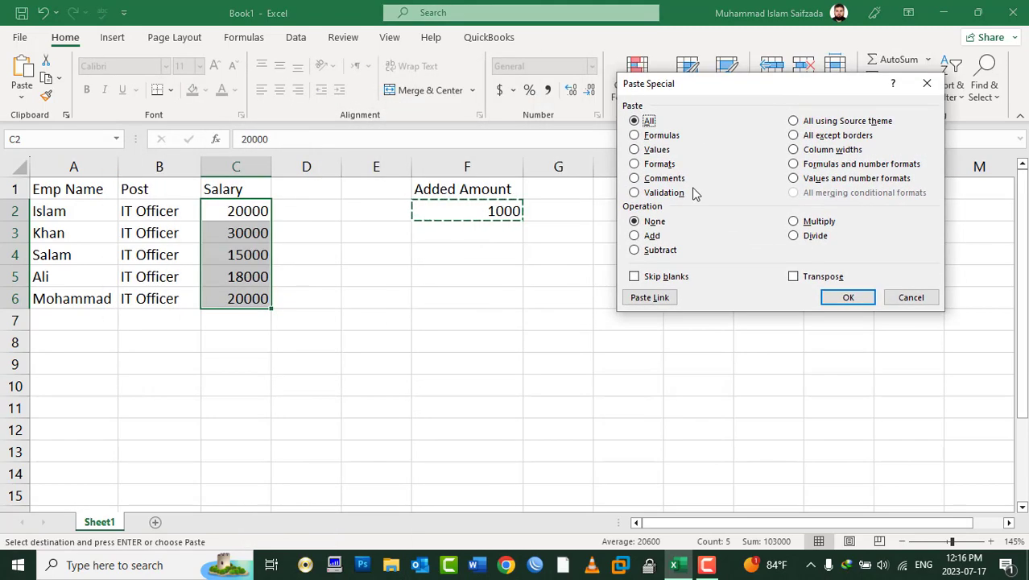
{"action": "left_click", "coordinate": [653, 235]}
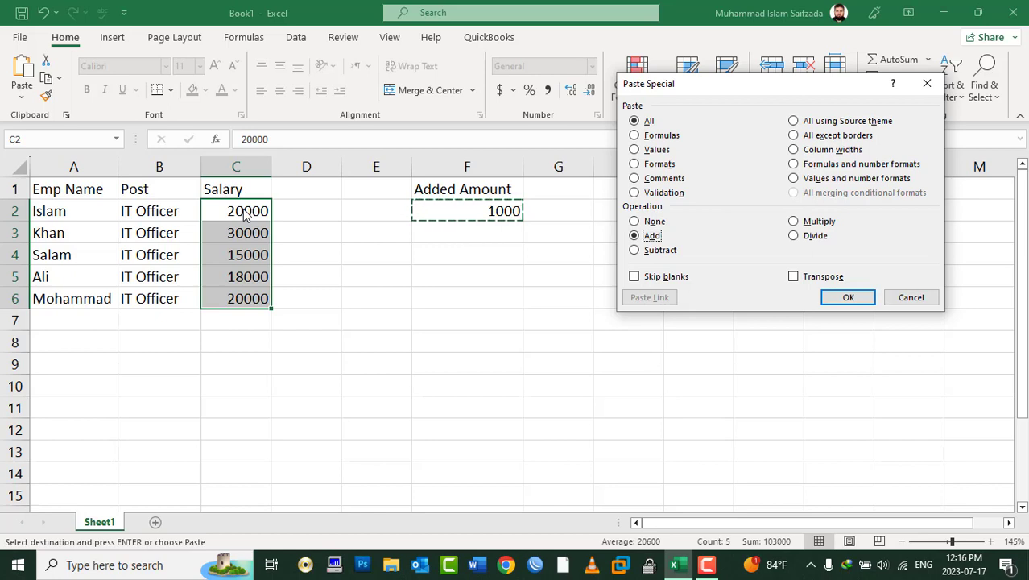
{"action": "left_click", "coordinate": [857, 296]}
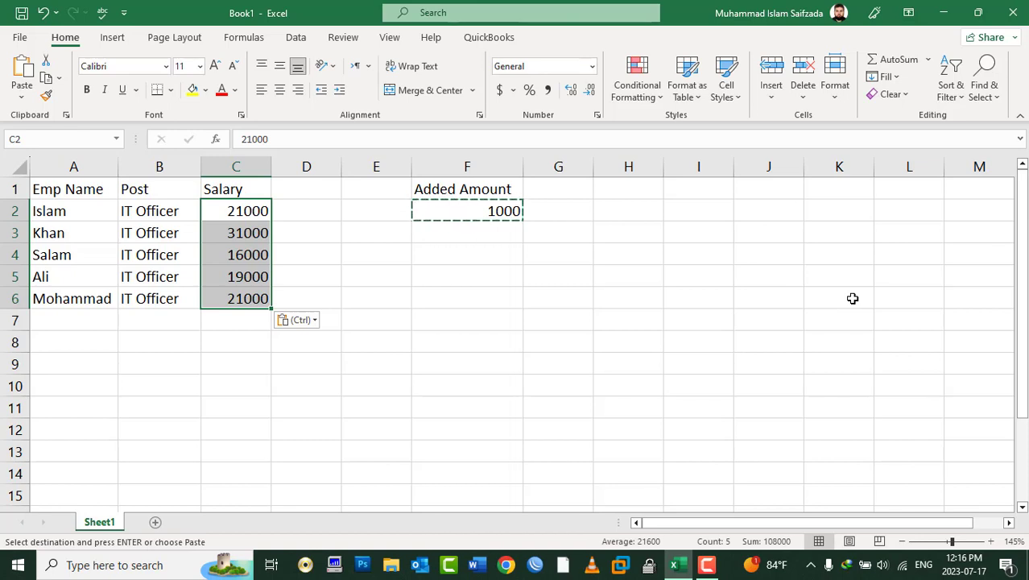
{"action": "key", "text": "Escape"}
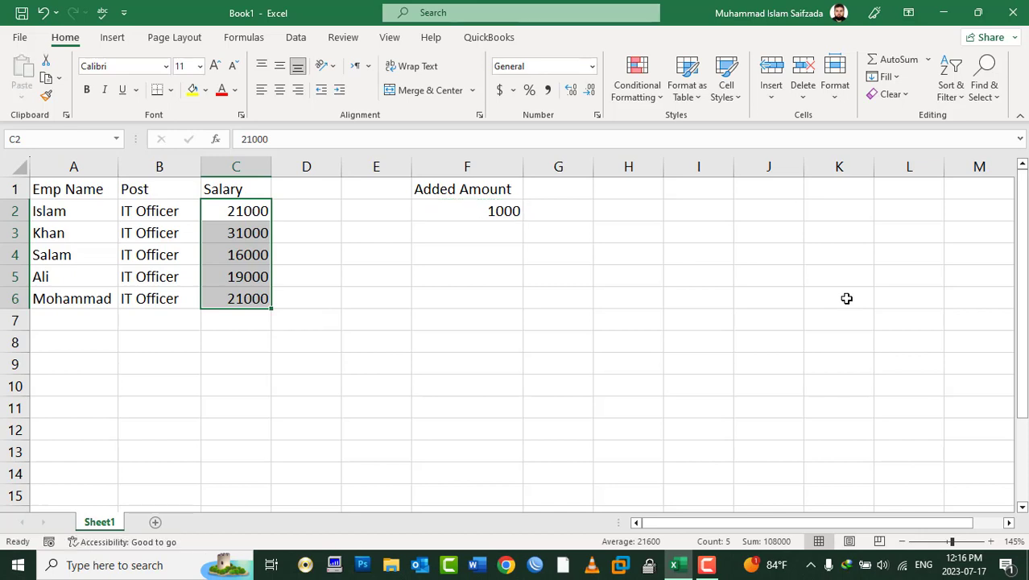
Step: Type the heading Bonus into D1 and G-Salary into E1
{"action": "left_click", "coordinate": [306, 194]}
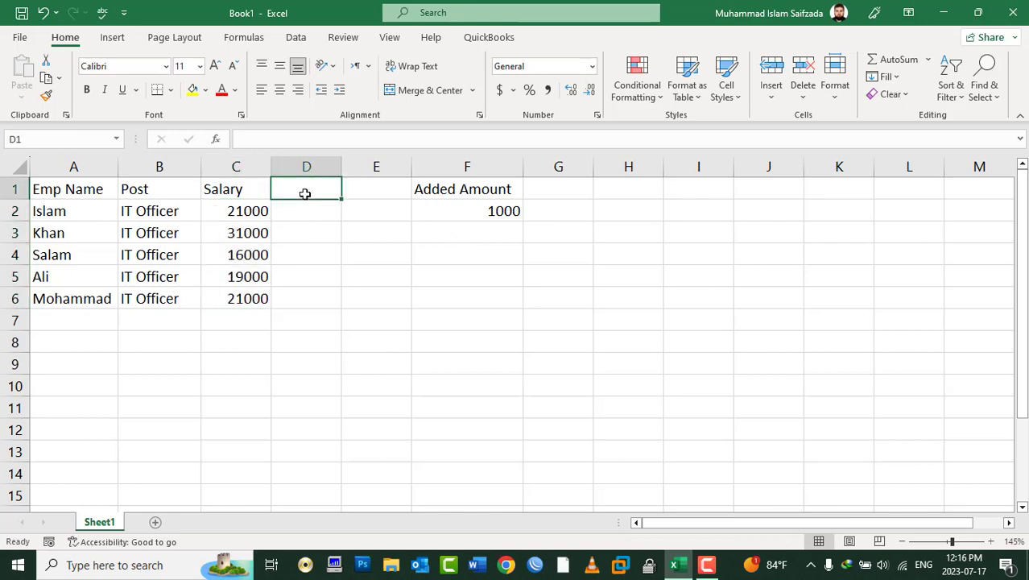
{"action": "type", "text": "Bo"}
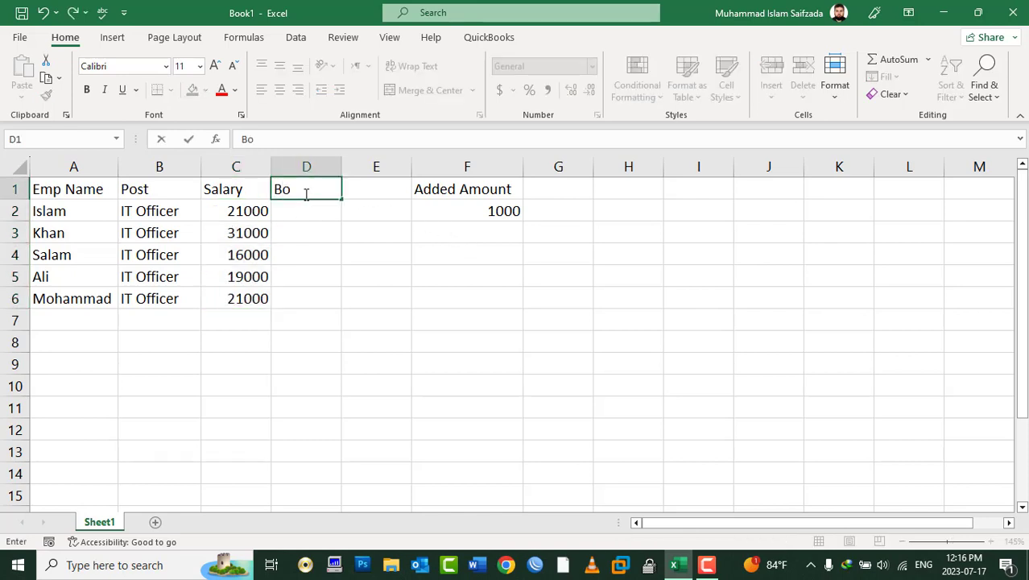
{"action": "type", "text": "nus"}
{"action": "key", "text": "Return"}
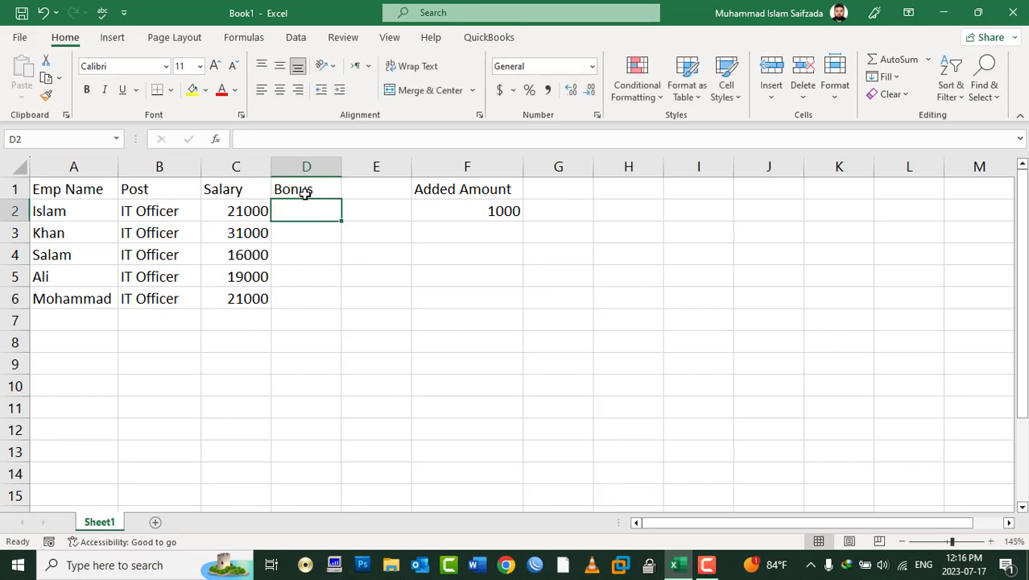
{"action": "left_click", "coordinate": [356, 194]}
{"action": "type", "text": "Ne"}
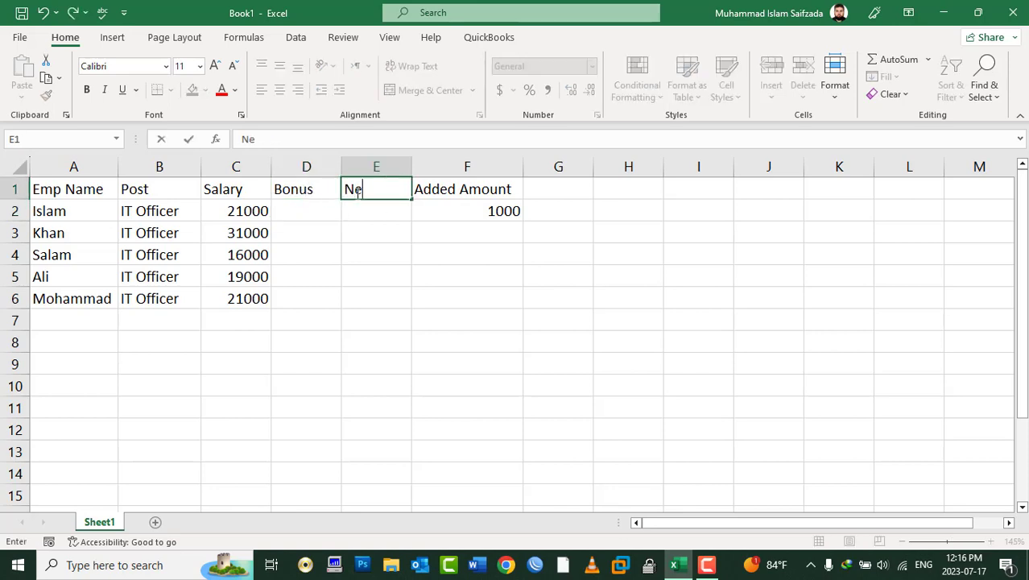
{"action": "type", "text": "t Sa"}
{"action": "key", "text": "Escape"}
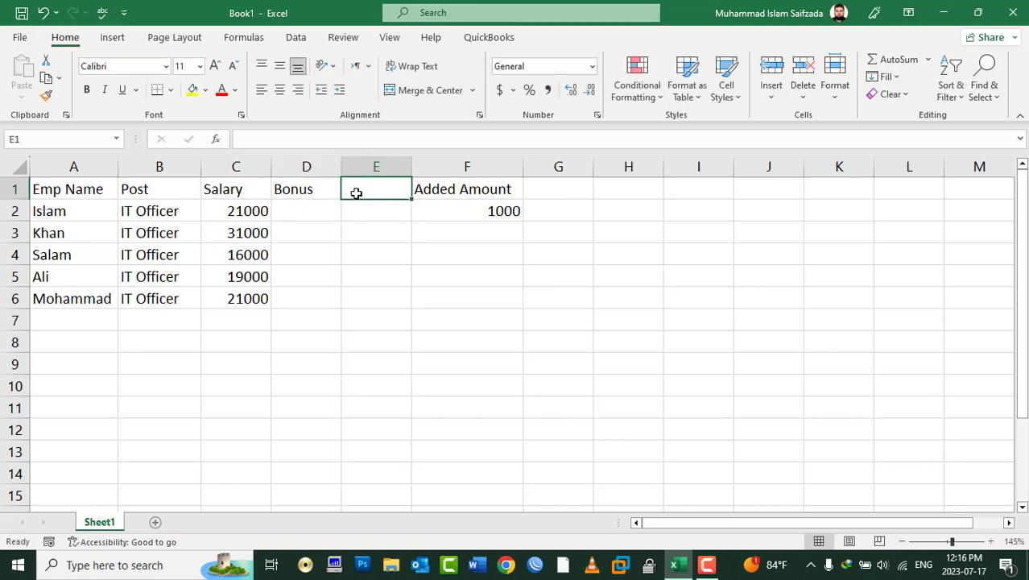
{"action": "type", "text": "G Sa"}
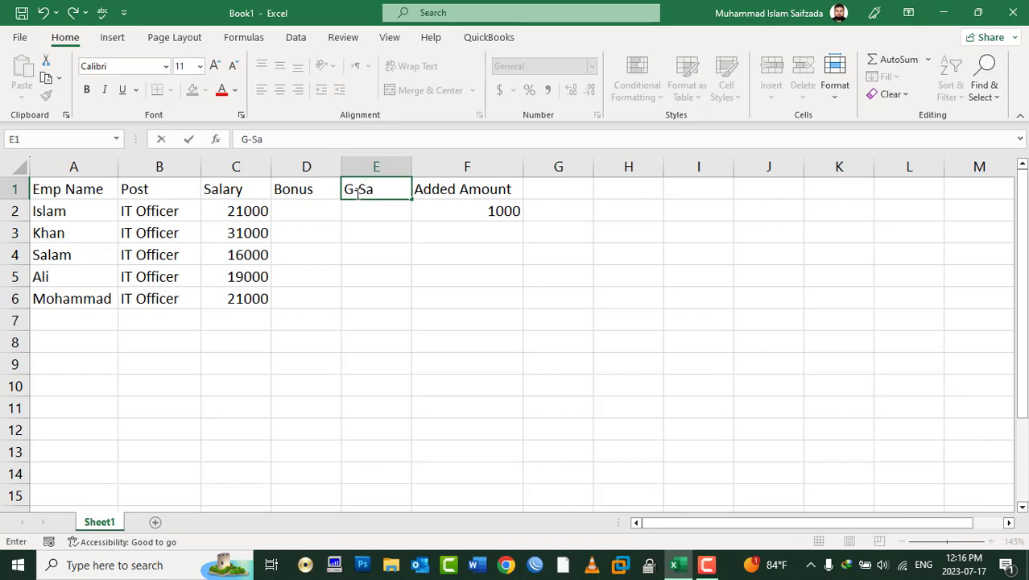
{"action": "type", "text": "lary"}
{"action": "key", "text": "Return"}
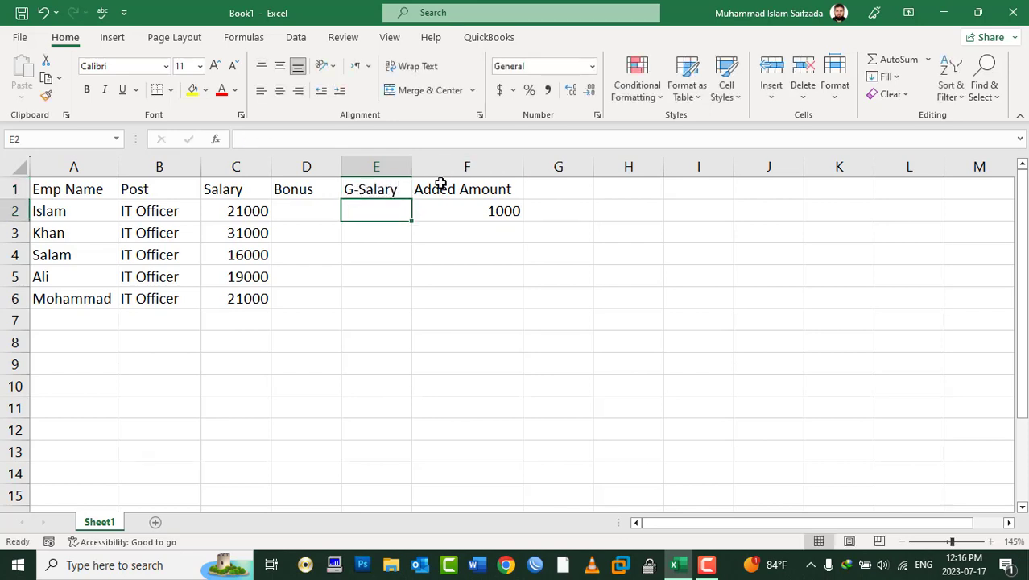
Step: Clear the Added Amount cells F1:F2 and fill Bonus cells D2:D6 with 1000
{"action": "left_click_drag", "start_coordinate": [450, 187], "coordinate": [486, 209]}
{"action": "key", "text": "Delete"}
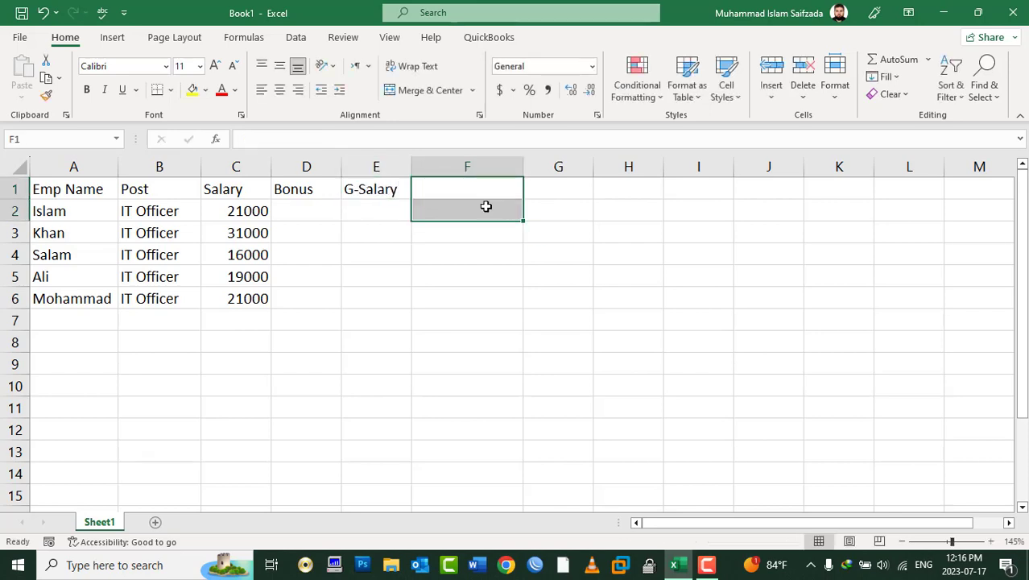
{"action": "left_click_drag", "start_coordinate": [314, 213], "coordinate": [296, 299]}
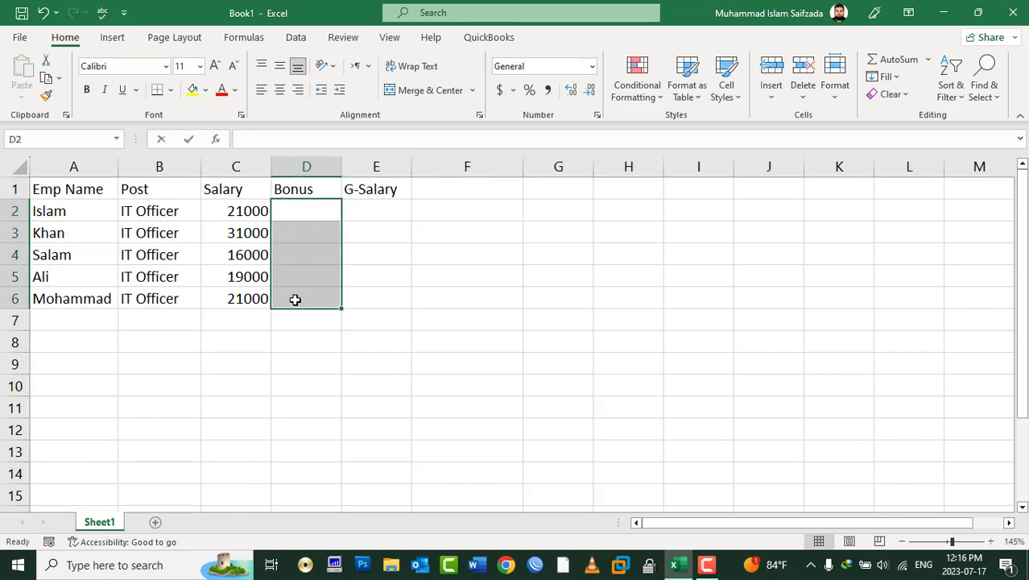
{"action": "type", "text": "1000"}
{"action": "key", "text": "ctrl+Return"}
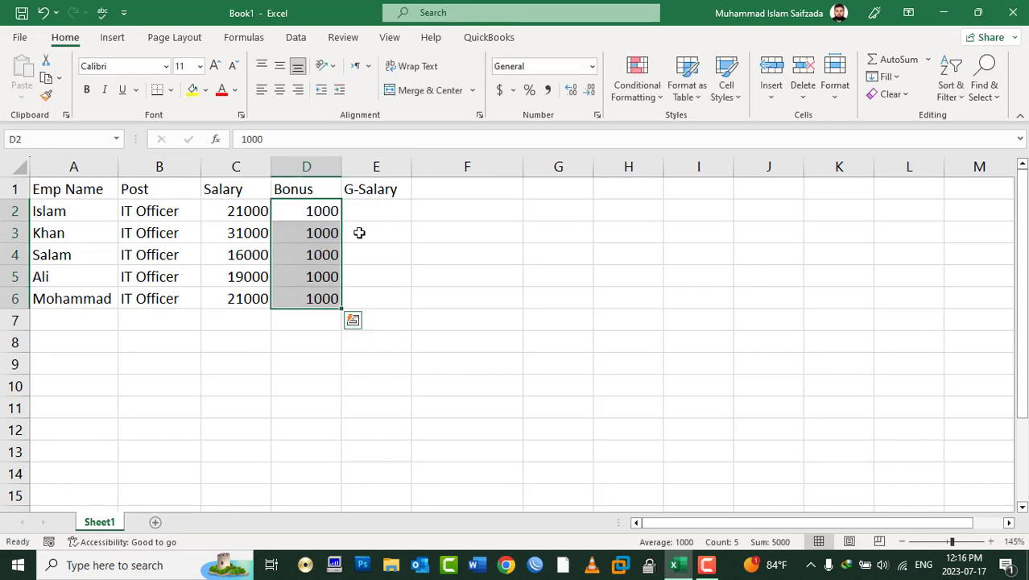
Step: Enter =SUM(C2,D2) in E2 for the gross salary and select E2:E6
{"action": "left_click", "coordinate": [376, 208]}
{"action": "type", "text": "=sum"}
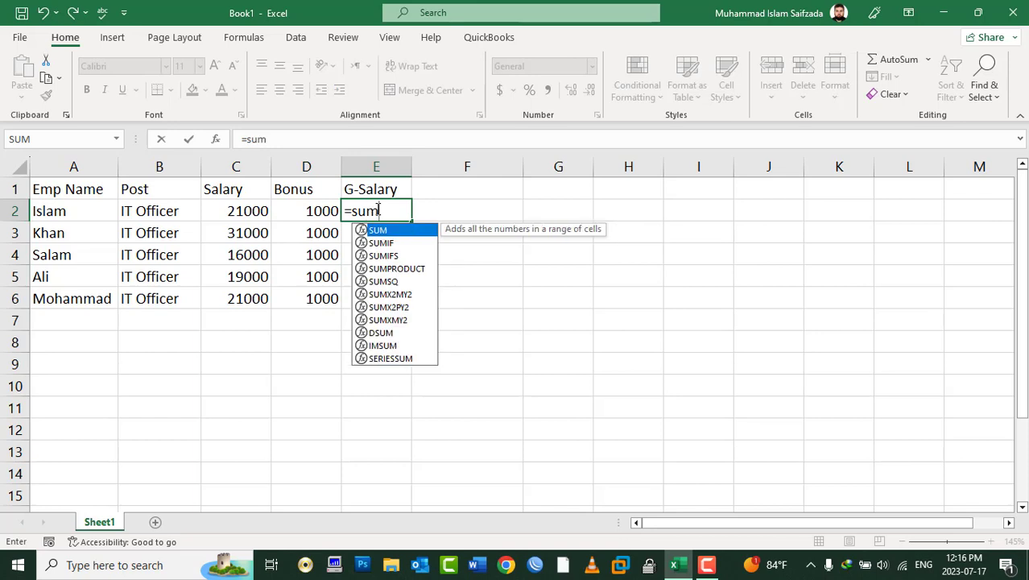
{"action": "type", "text": "("}
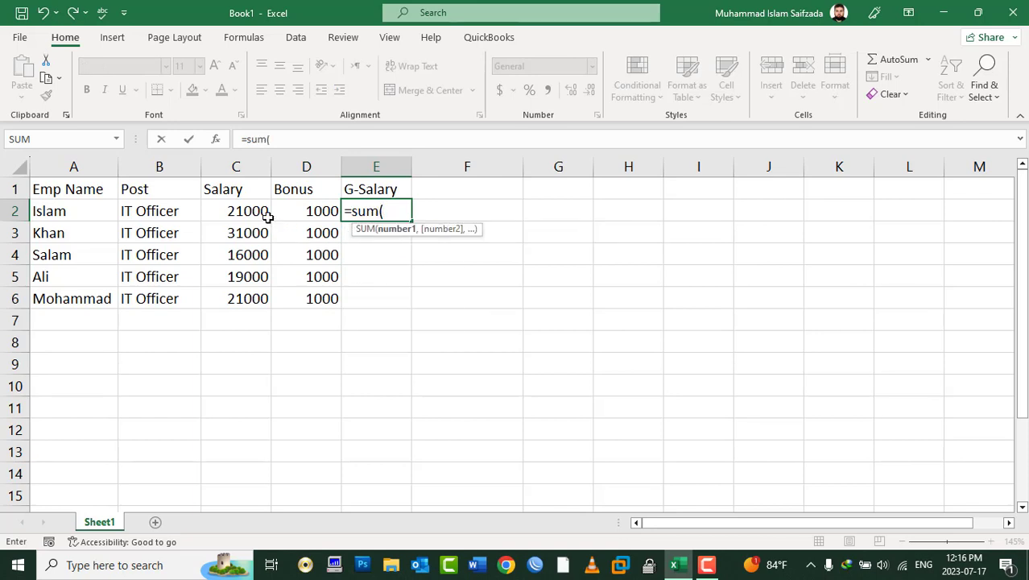
{"action": "left_click", "coordinate": [256, 210]}
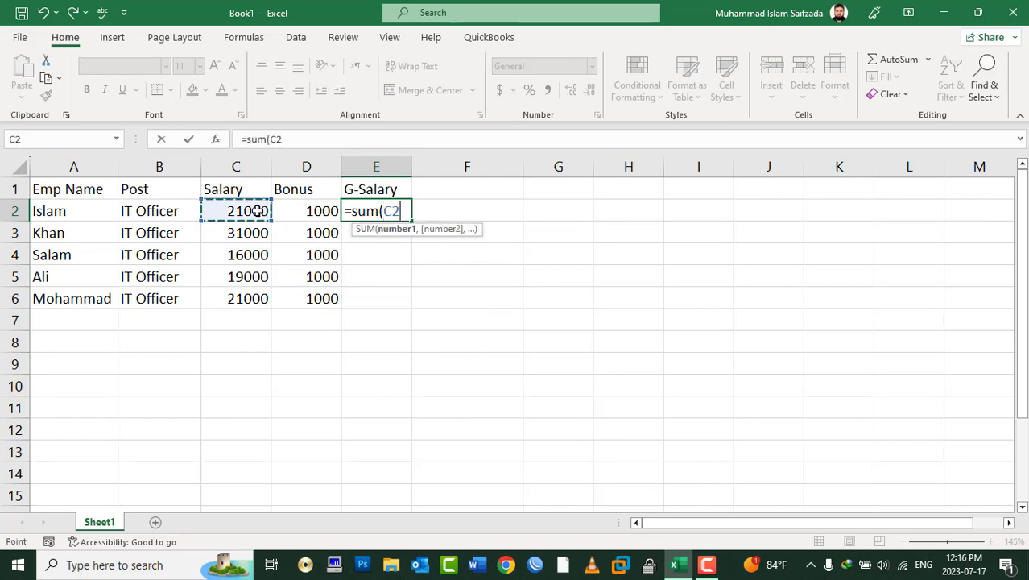
{"action": "type", "text": ","}
{"action": "left_click", "coordinate": [295, 211]}
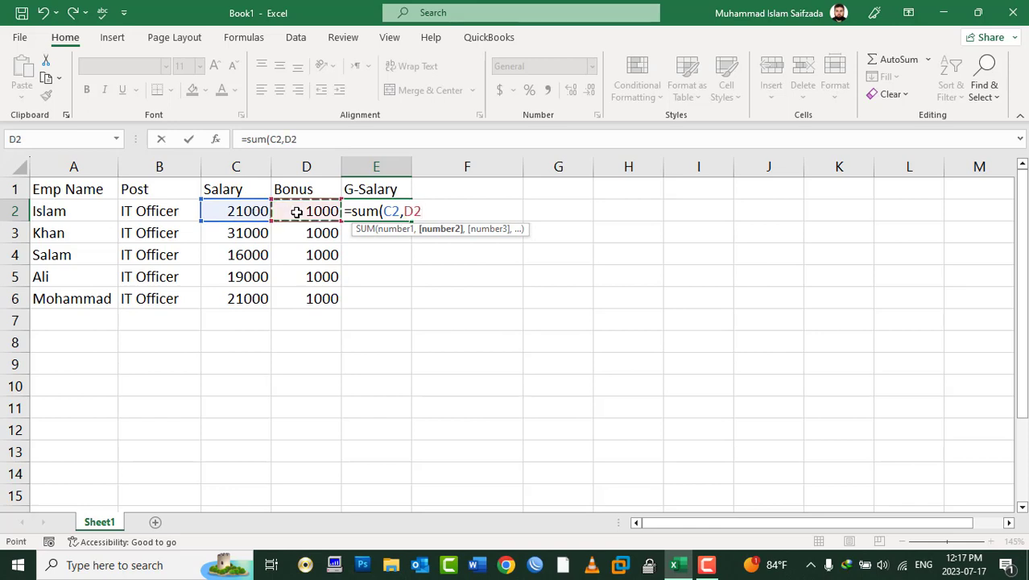
{"action": "type", "text": ")"}
{"action": "key", "text": "Return"}
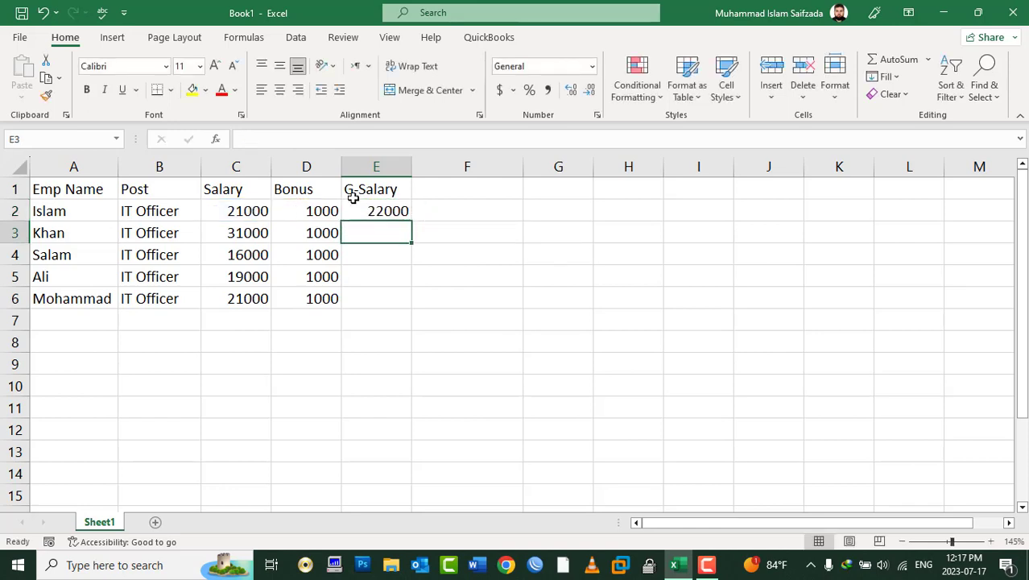
{"action": "left_click_drag", "start_coordinate": [356, 213], "coordinate": [343, 304]}
Step: Fill the gross salary formula down E2:E6, then undo back to the Added Amount layout
{"action": "key", "text": "ctrl+d"}
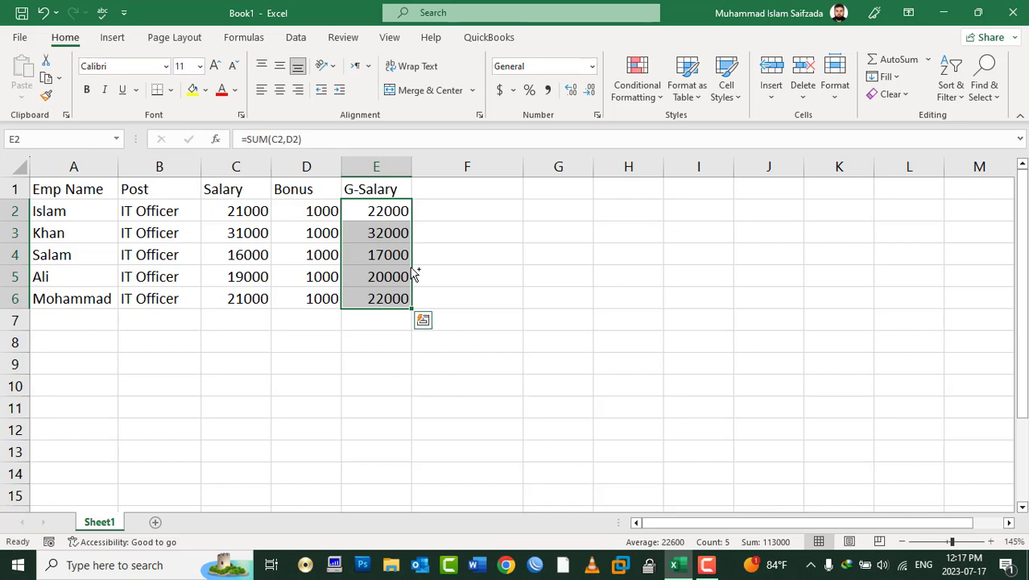
{"action": "key", "text": "ctrl+z"}
{"action": "key", "text": "ctrl+z"}
{"action": "key", "text": "ctrl+z"}
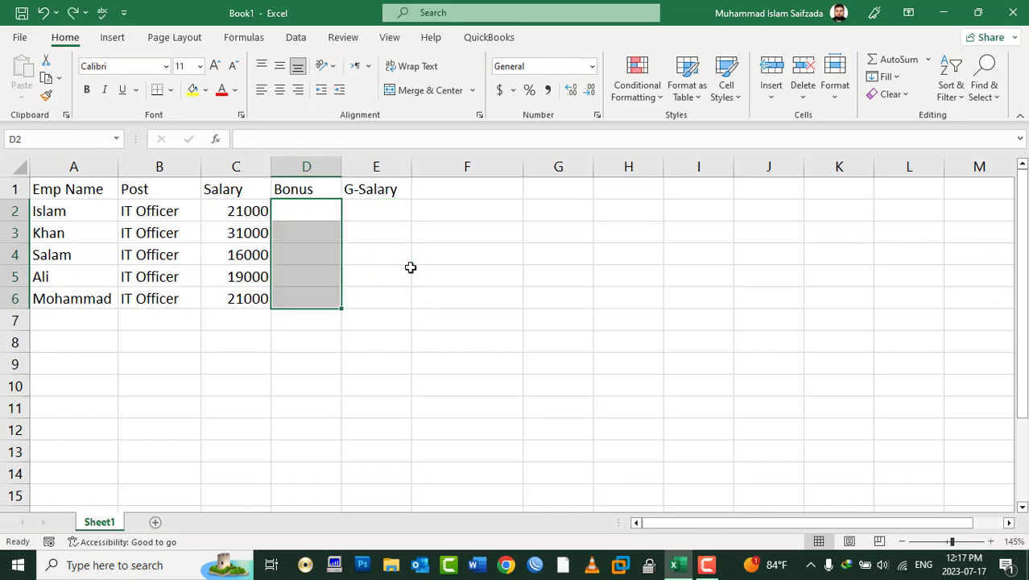
{"action": "key", "text": "ctrl+z"}
{"action": "key", "text": "ctrl+z"}
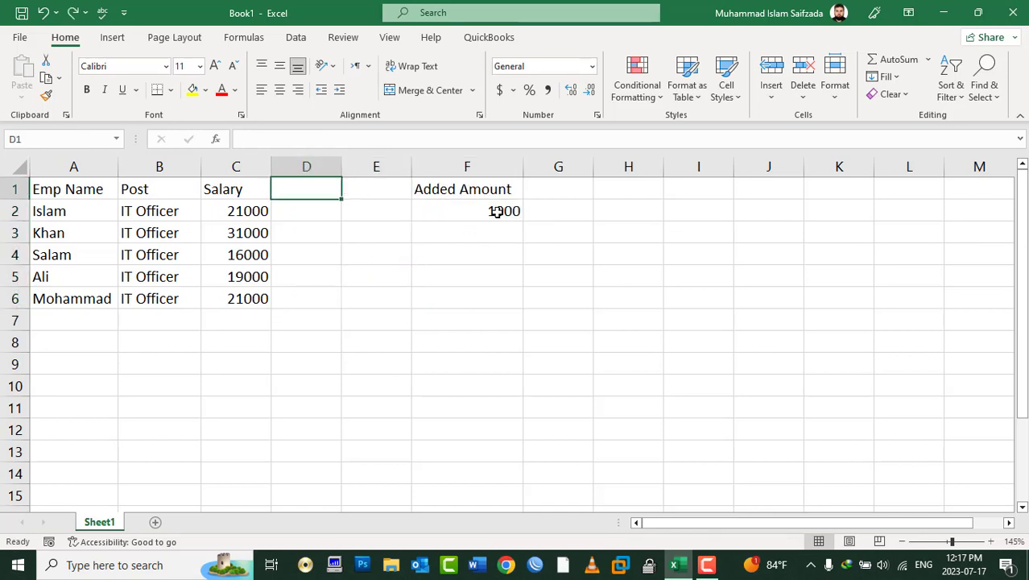
{"action": "left_click", "coordinate": [495, 211]}
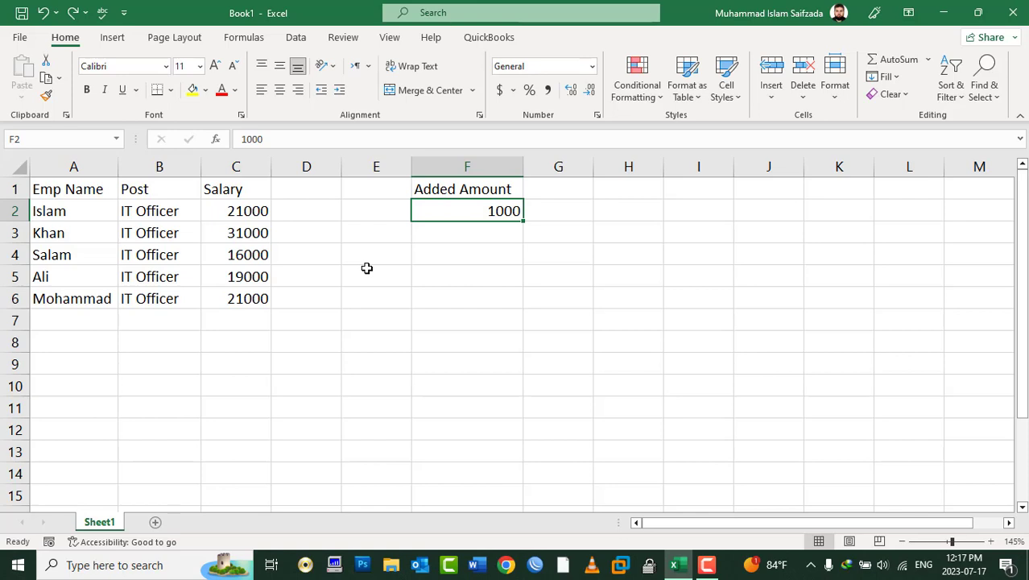
Step: Rename the F1 heading to Subtract Amount and centre the 1000 in F2
{"action": "left_click", "coordinate": [448, 183]}
{"action": "double_click", "coordinate": [455, 187]}
{"action": "left_click_drag", "start_coordinate": [455, 188], "coordinate": [376, 173]}
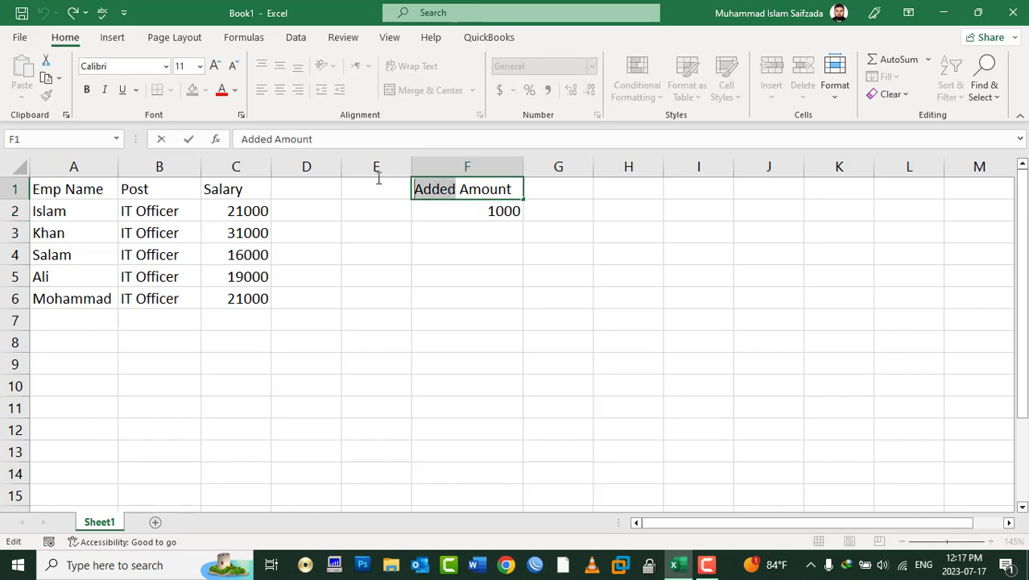
{"action": "type", "text": "Sub"}
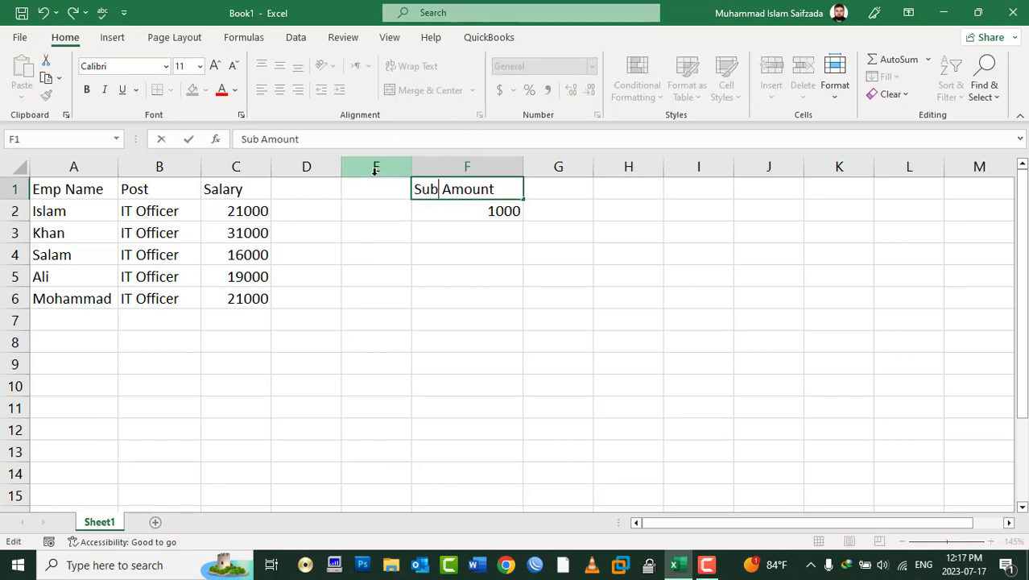
{"action": "type", "text": "tract"}
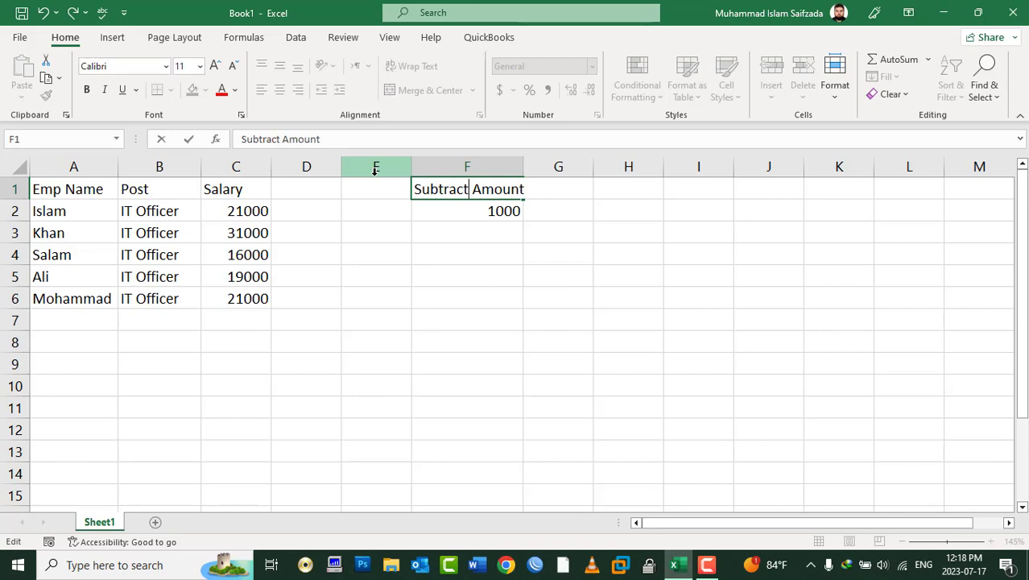
{"action": "key", "text": "Return"}
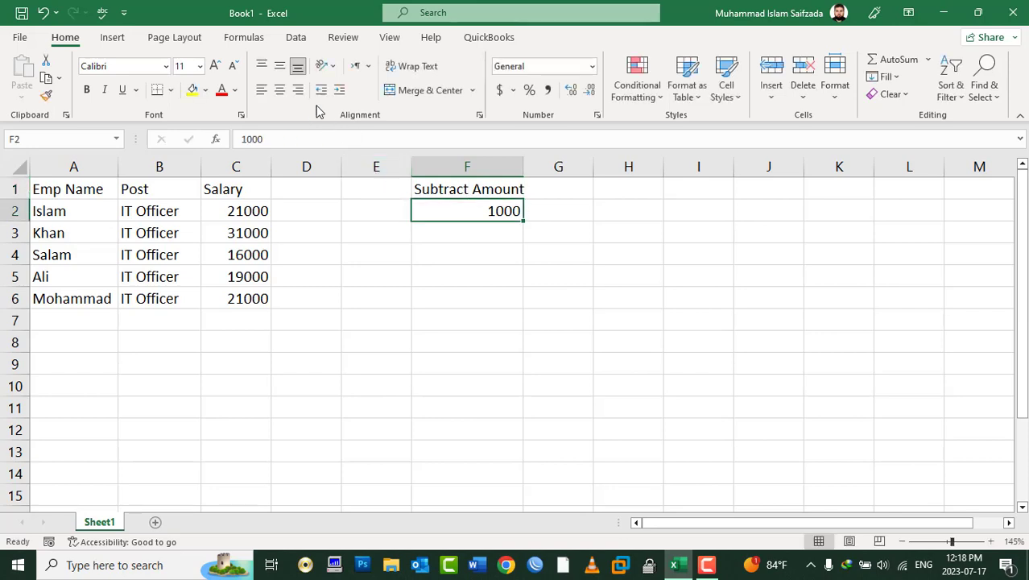
{"action": "left_click", "coordinate": [278, 69]}
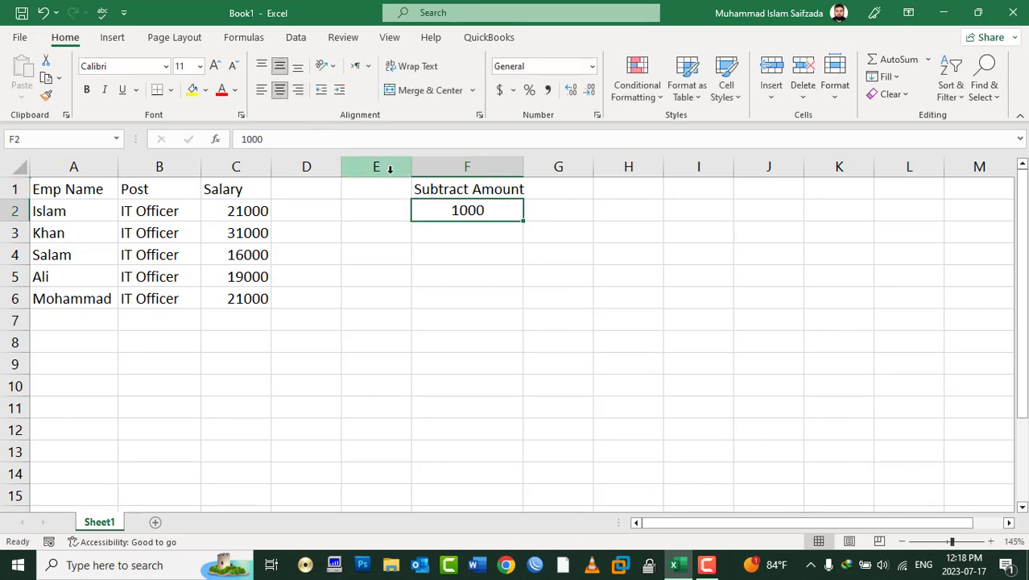
Step: Subtract the 1000 in F2 from every salary in C2:C6 via Paste Special Subtract
{"action": "right_click", "coordinate": [487, 211]}
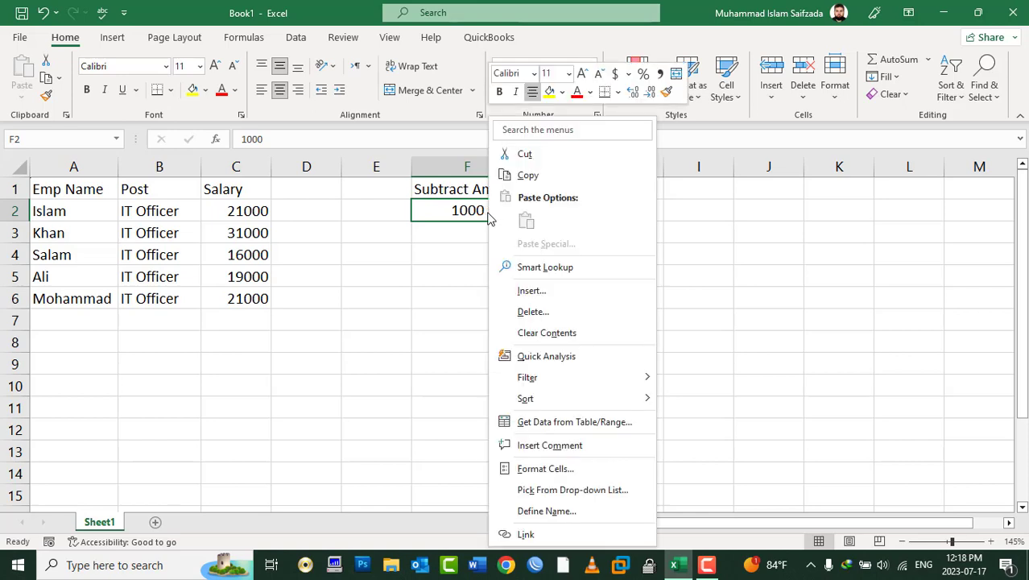
{"action": "left_click", "coordinate": [528, 173]}
{"action": "left_click_drag", "start_coordinate": [230, 206], "coordinate": [225, 301]}
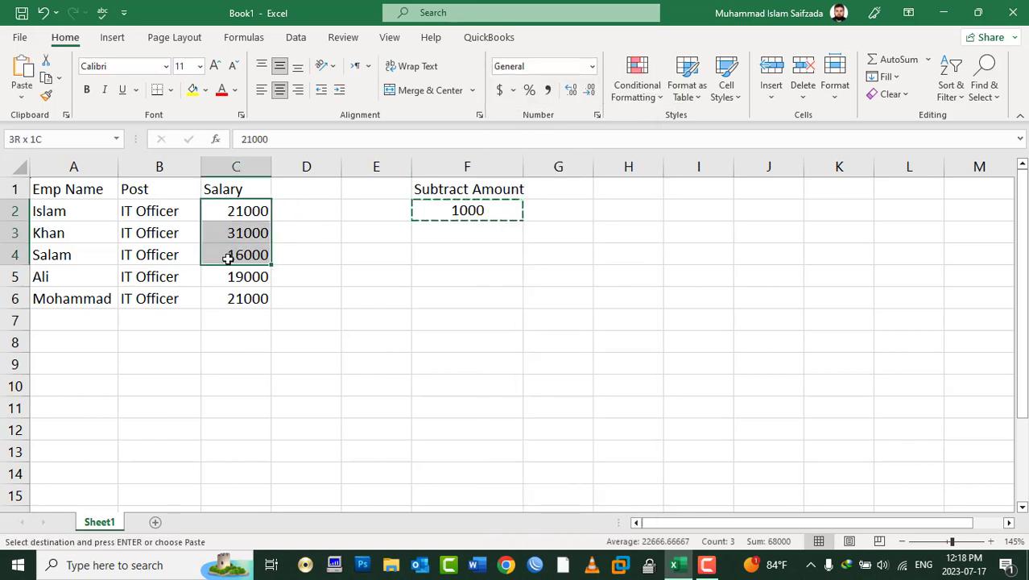
{"action": "right_click", "coordinate": [224, 299]}
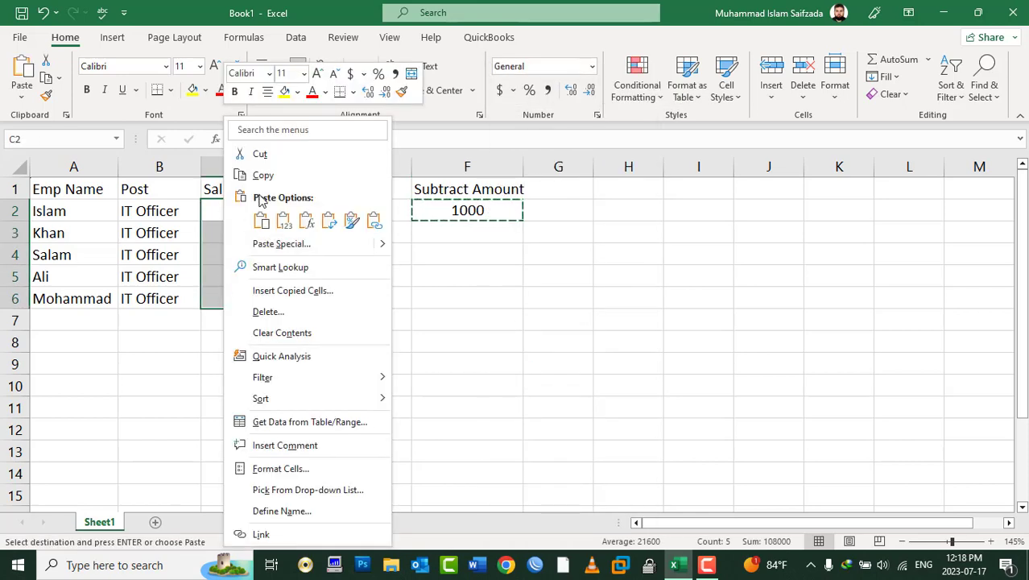
{"action": "left_click", "coordinate": [259, 244]}
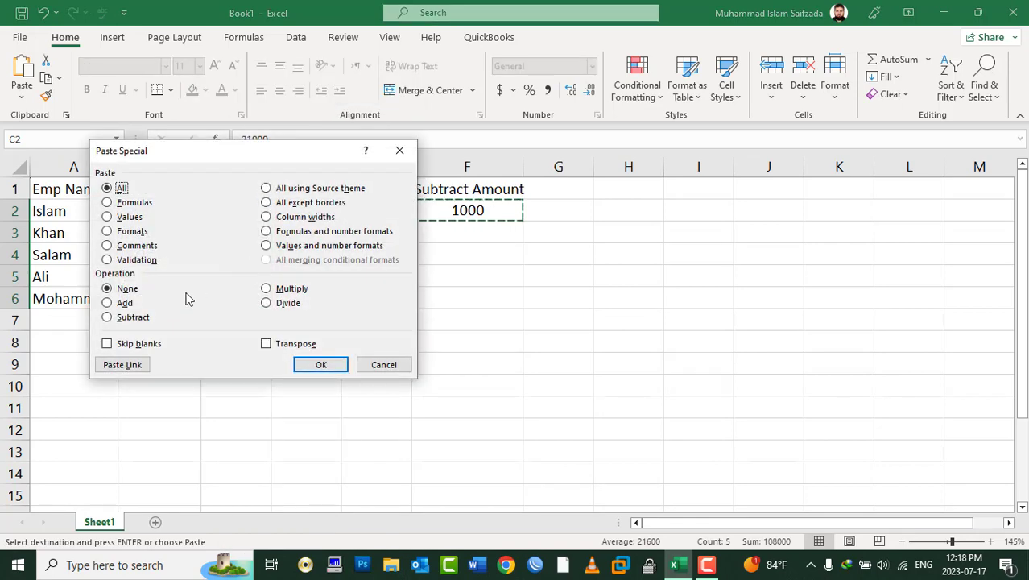
{"action": "left_click", "coordinate": [135, 317]}
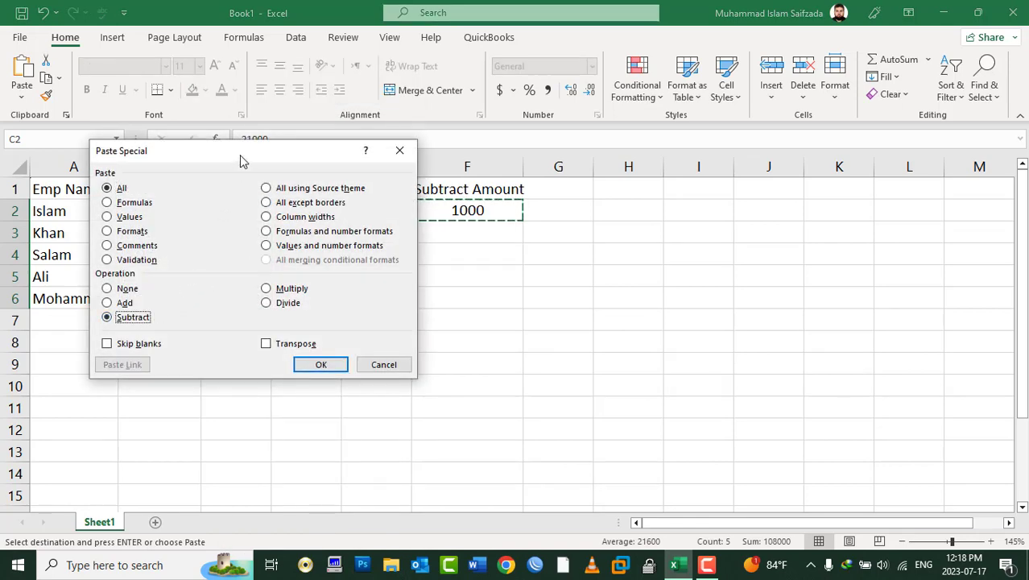
{"action": "left_click_drag", "start_coordinate": [240, 162], "coordinate": [678, 195]}
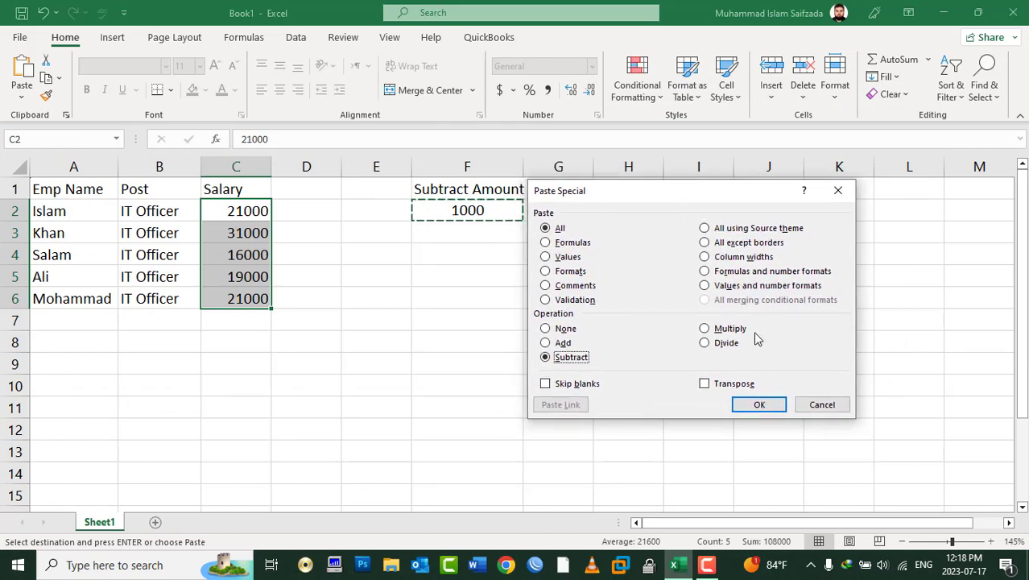
{"action": "left_click", "coordinate": [761, 405]}
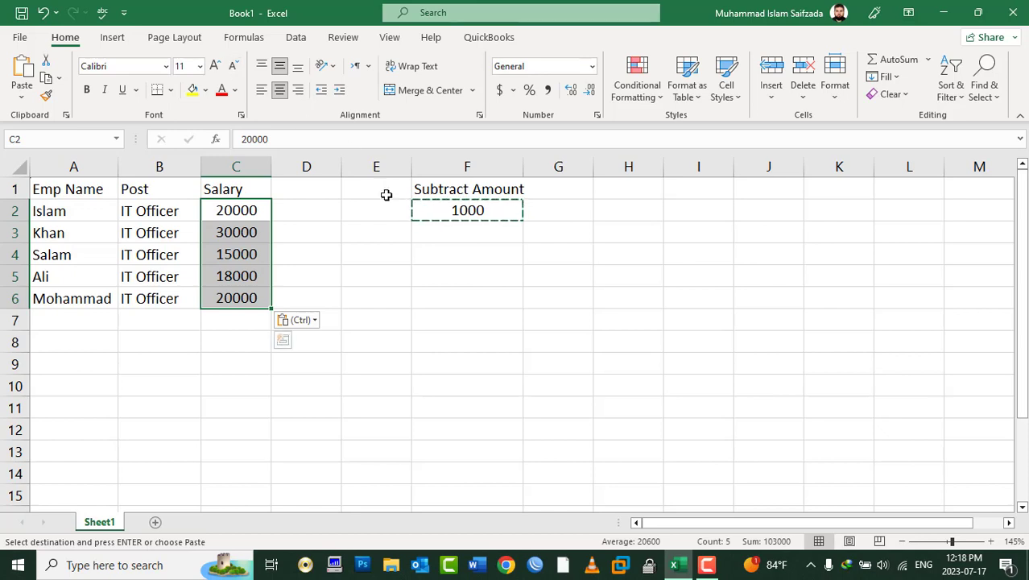
{"action": "key", "text": "Escape"}
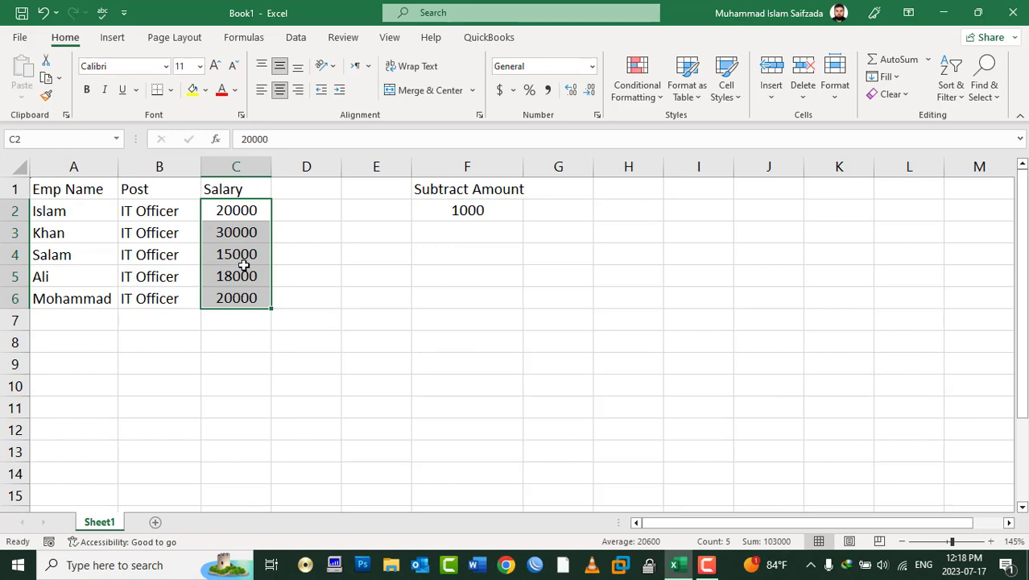
Step: Change the C1 header to '3 Months Salary' and autofit columns C and F to their headers
{"action": "double_click", "coordinate": [206, 192]}
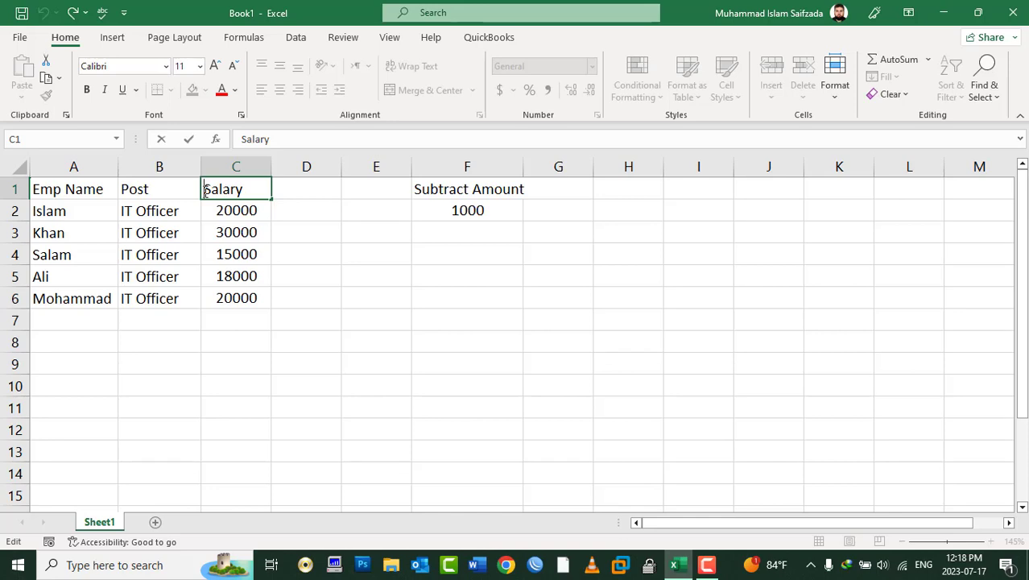
{"action": "type", "text": "3 Mon"}
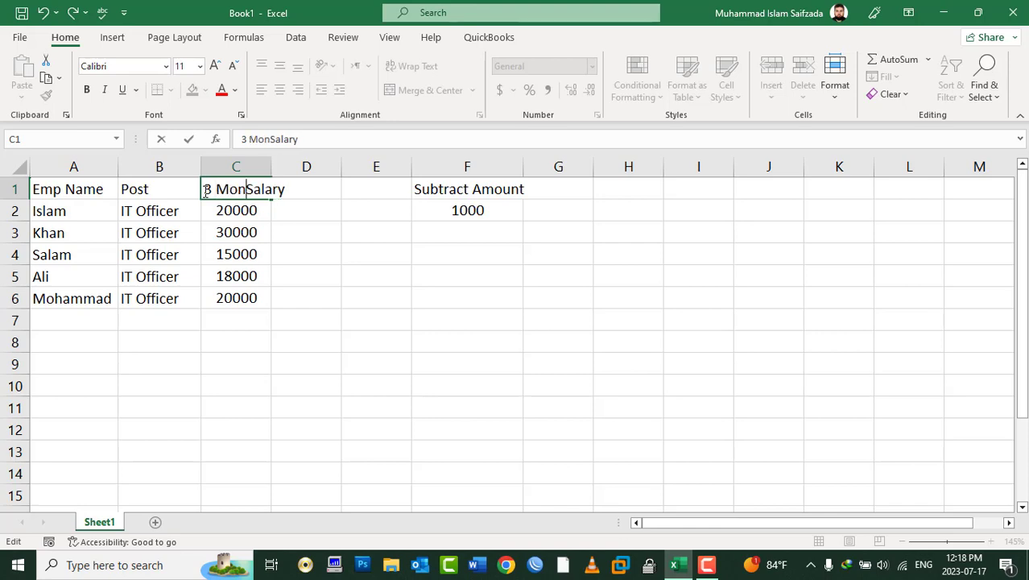
{"action": "type", "text": "ths"}
{"action": "key", "text": "Return"}
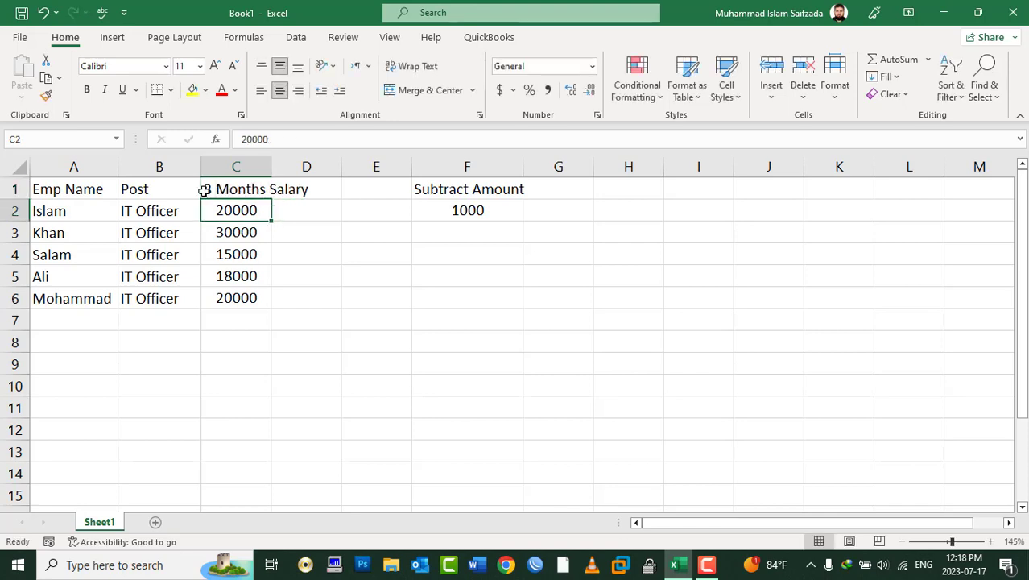
{"action": "double_click", "coordinate": [272, 167]}
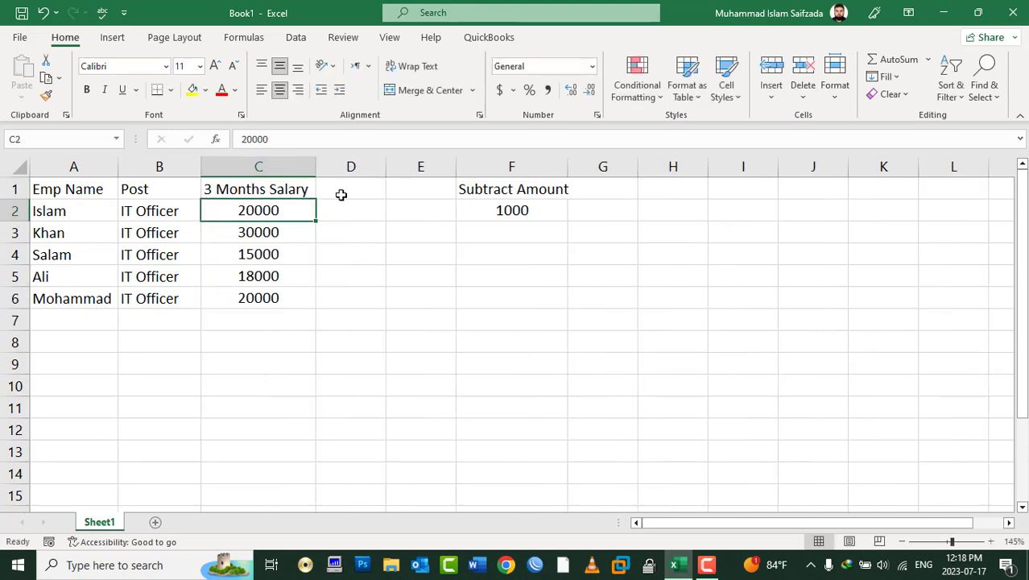
{"action": "double_click", "coordinate": [567, 167]}
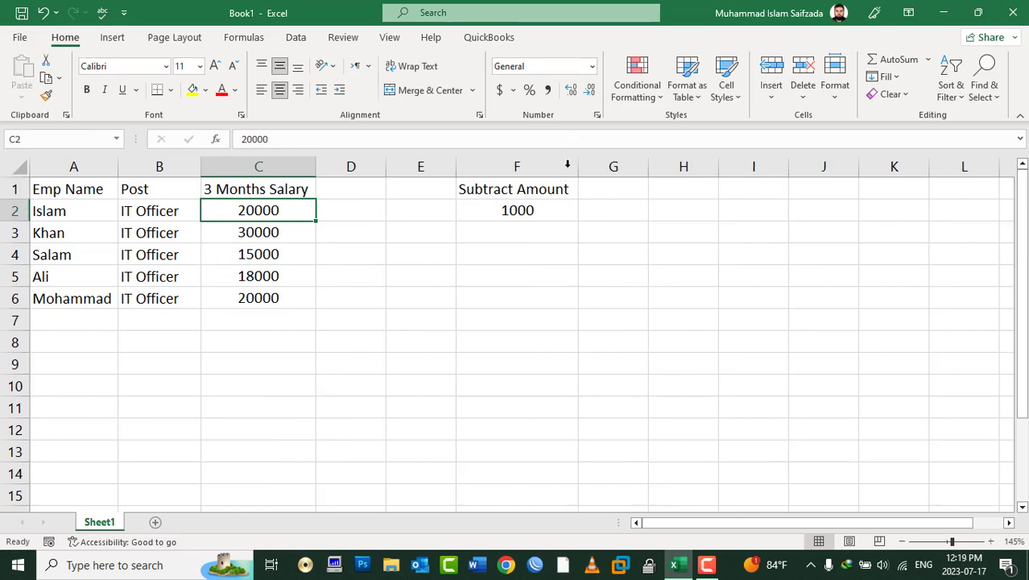
Step: Add a 'working Months' header in G1 with 3 in G2, and fit column G
{"action": "left_click", "coordinate": [611, 186]}
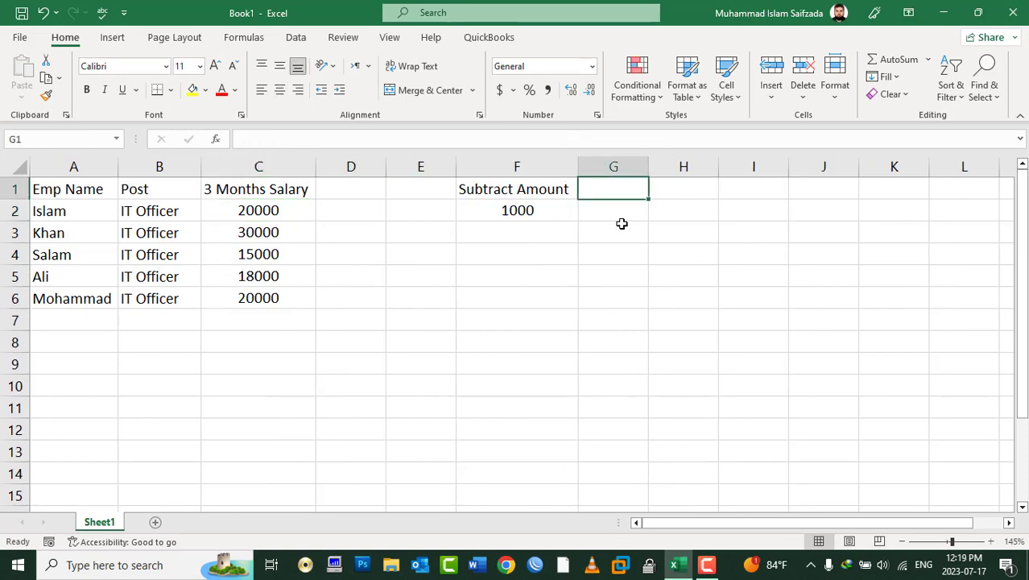
{"action": "key", "text": "Down"}
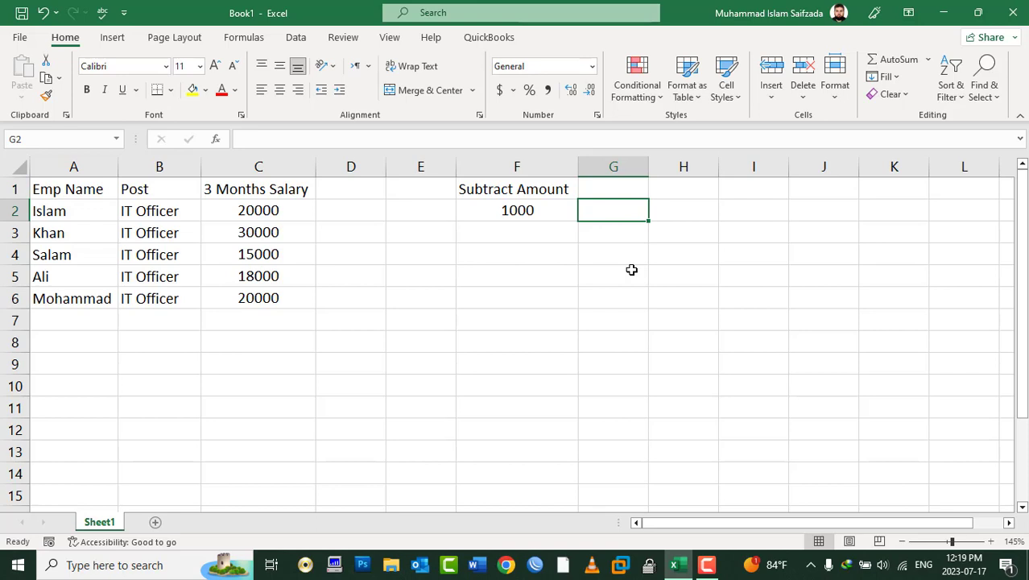
{"action": "type", "text": "3"}
{"action": "key", "text": "Return"}
{"action": "key", "text": "Up"}
{"action": "key", "text": "Up"}
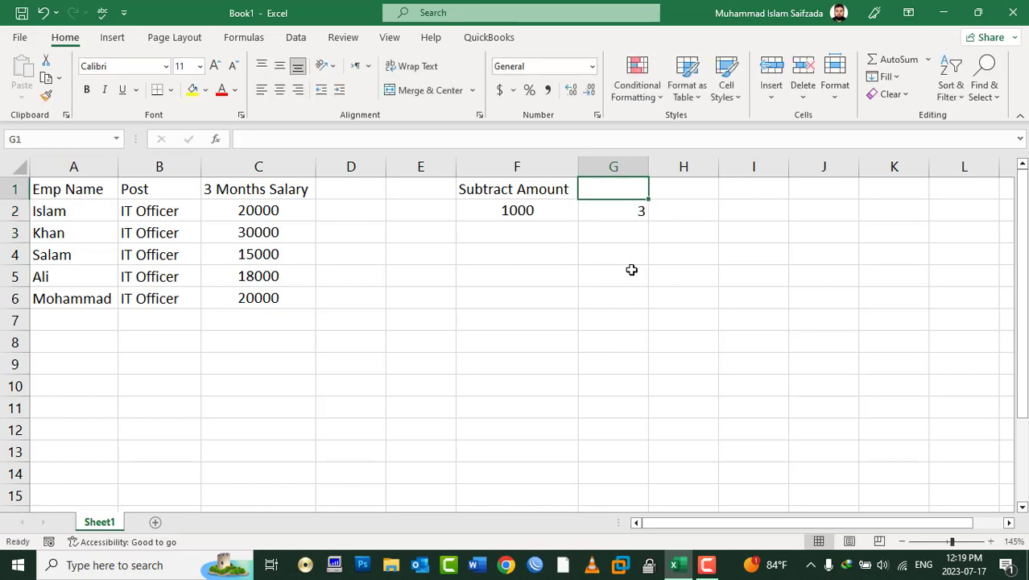
{"action": "type", "text": "Multipl"}
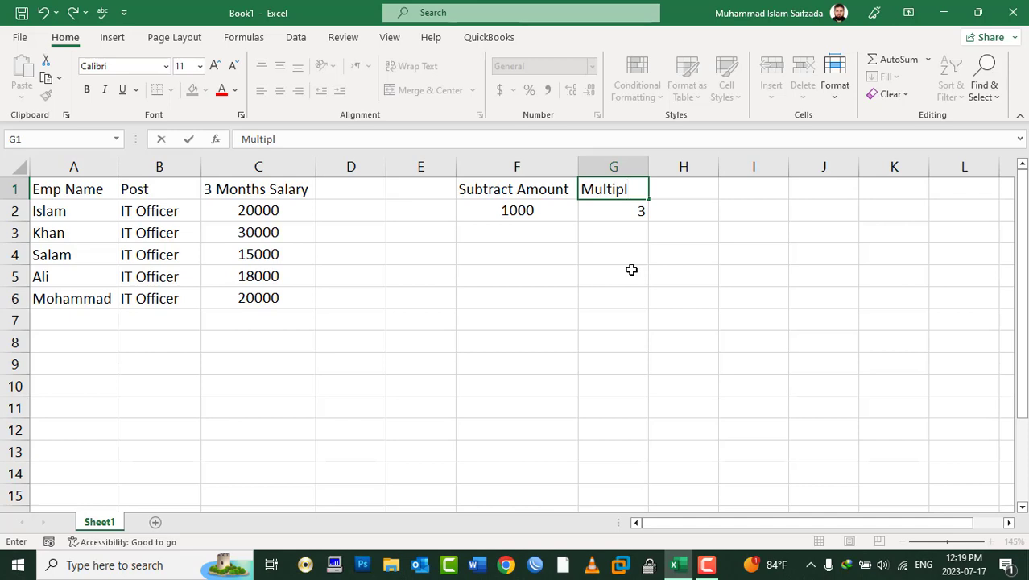
{"action": "key", "text": "Escape"}
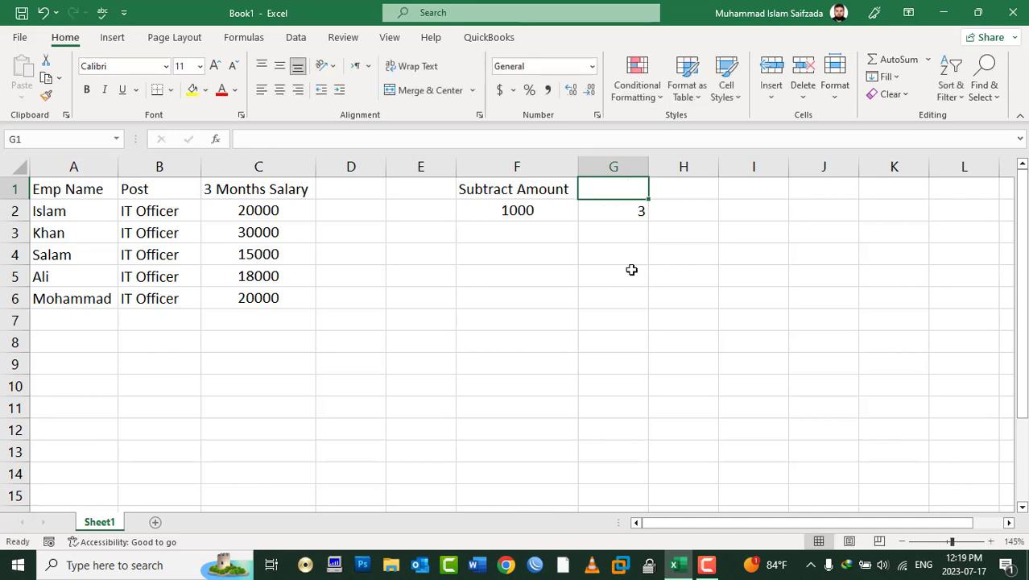
{"action": "type", "text": "work"}
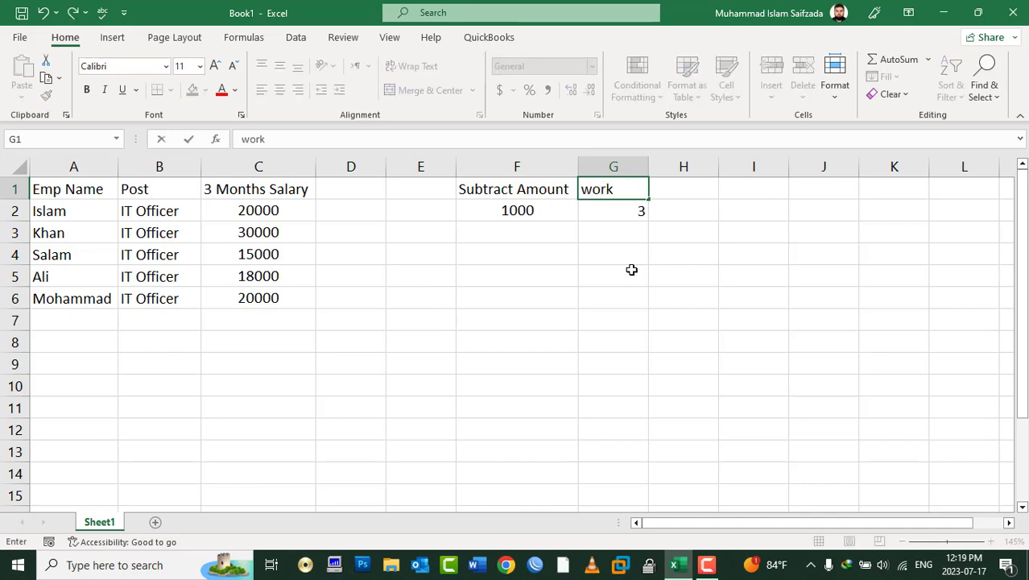
{"action": "type", "text": "ing Months"}
{"action": "key", "text": "Return"}
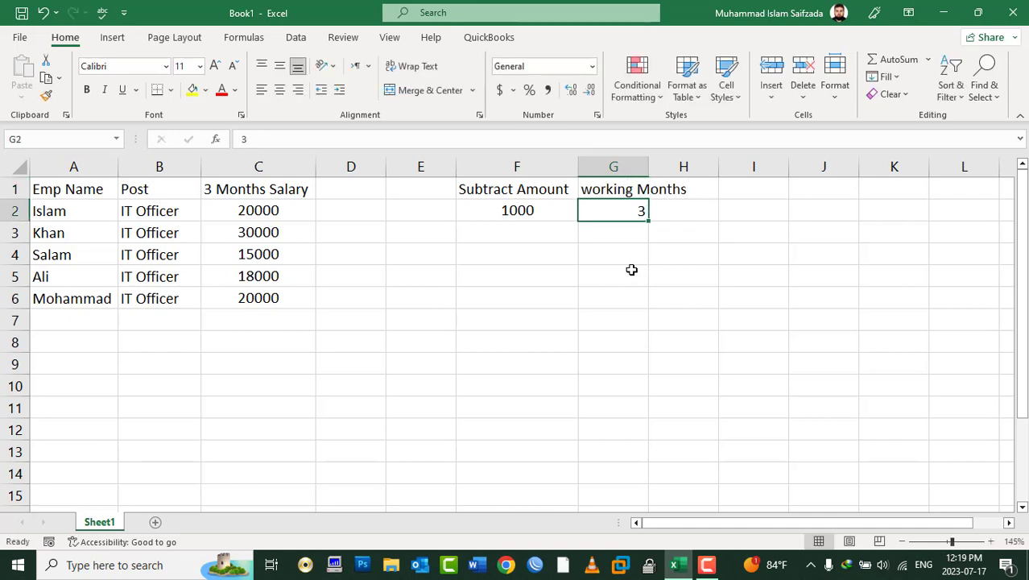
{"action": "double_click", "coordinate": [649, 161]}
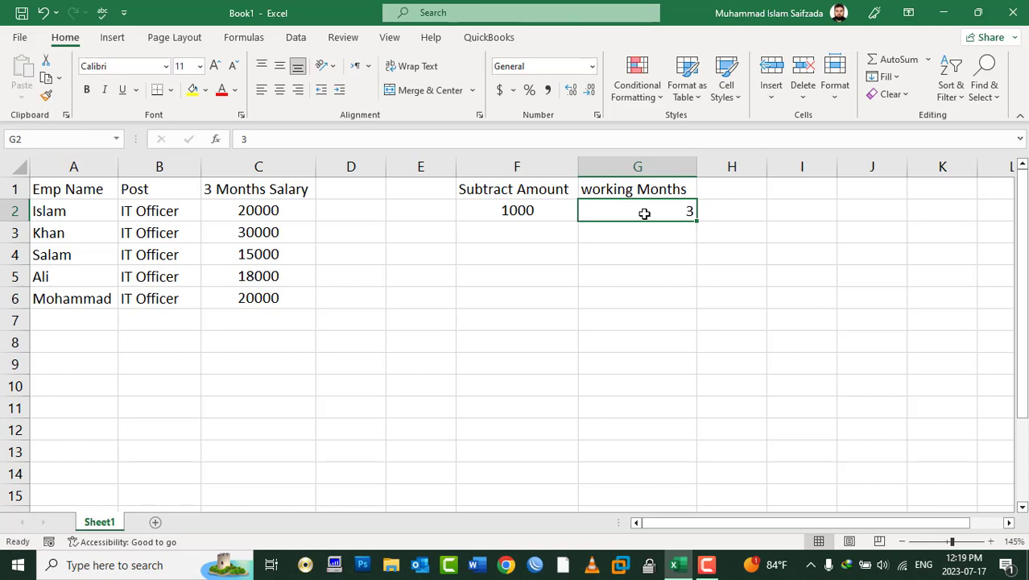
Step: Multiply the salaries in C2:C6 by G2's 3 using Paste Special Multiply
{"action": "right_click", "coordinate": [644, 213]}
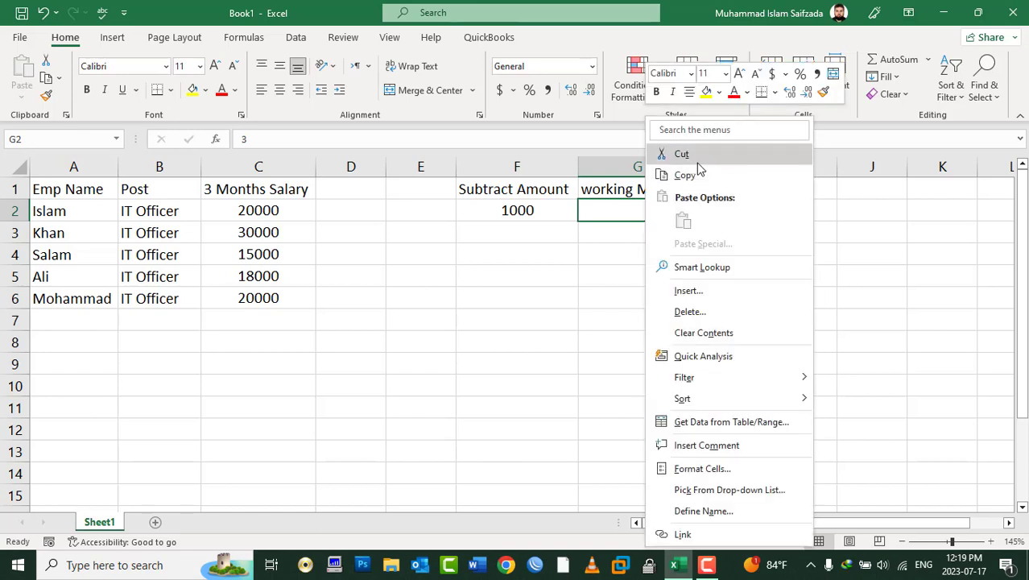
{"action": "left_click", "coordinate": [697, 171]}
{"action": "left_click_drag", "start_coordinate": [269, 211], "coordinate": [256, 296]}
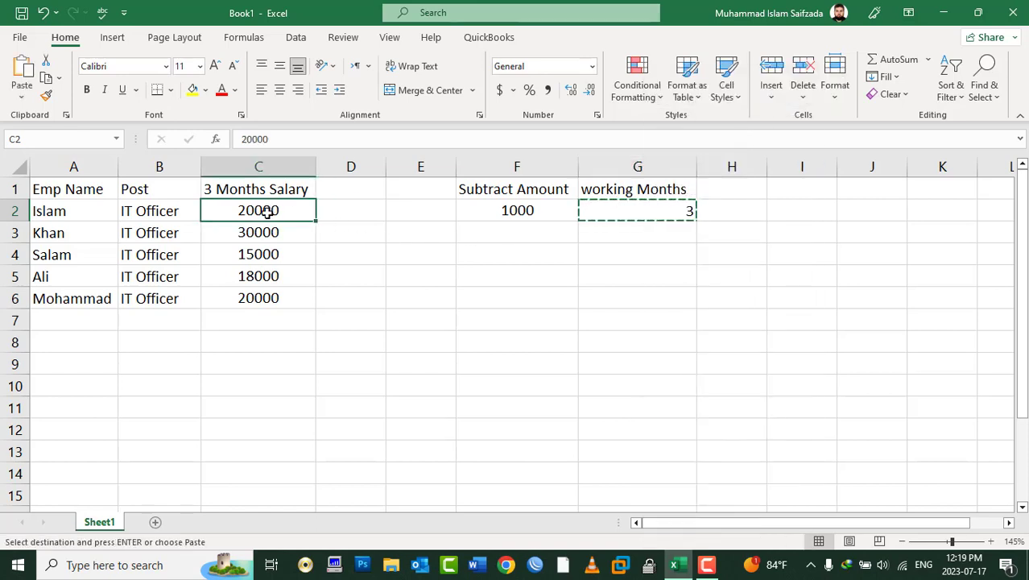
{"action": "right_click", "coordinate": [252, 258]}
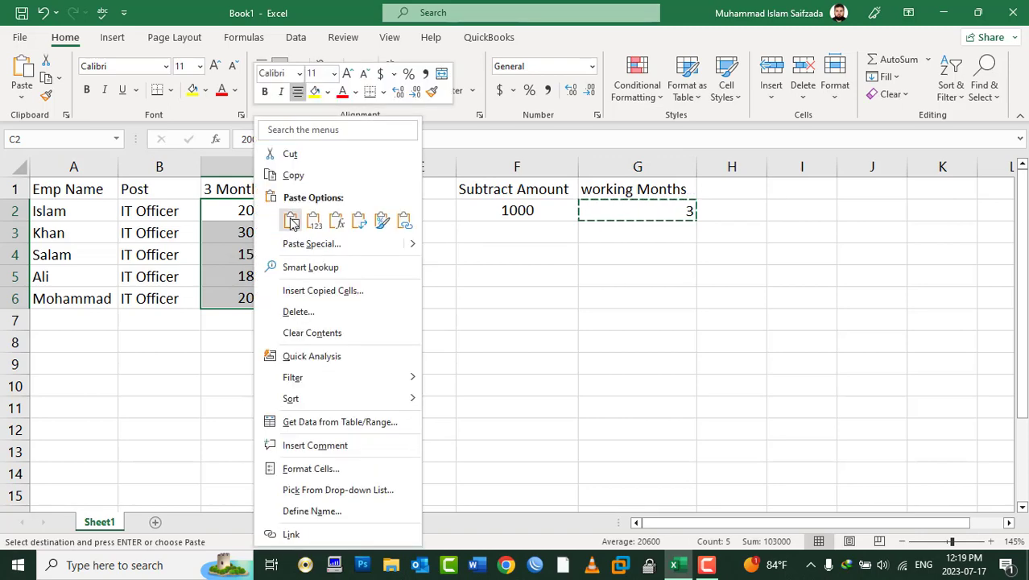
{"action": "left_click", "coordinate": [303, 247]}
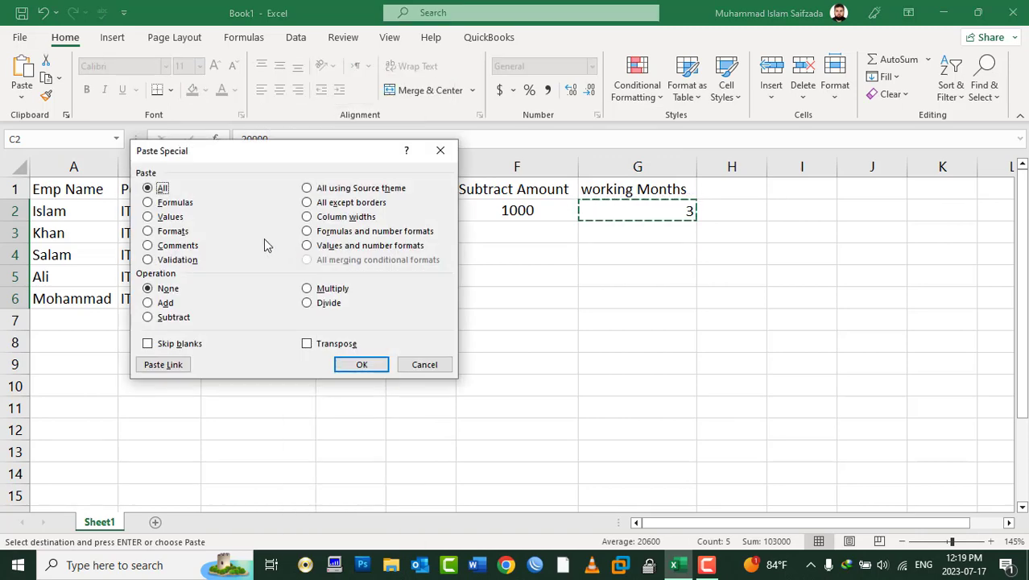
{"action": "left_click", "coordinate": [330, 292]}
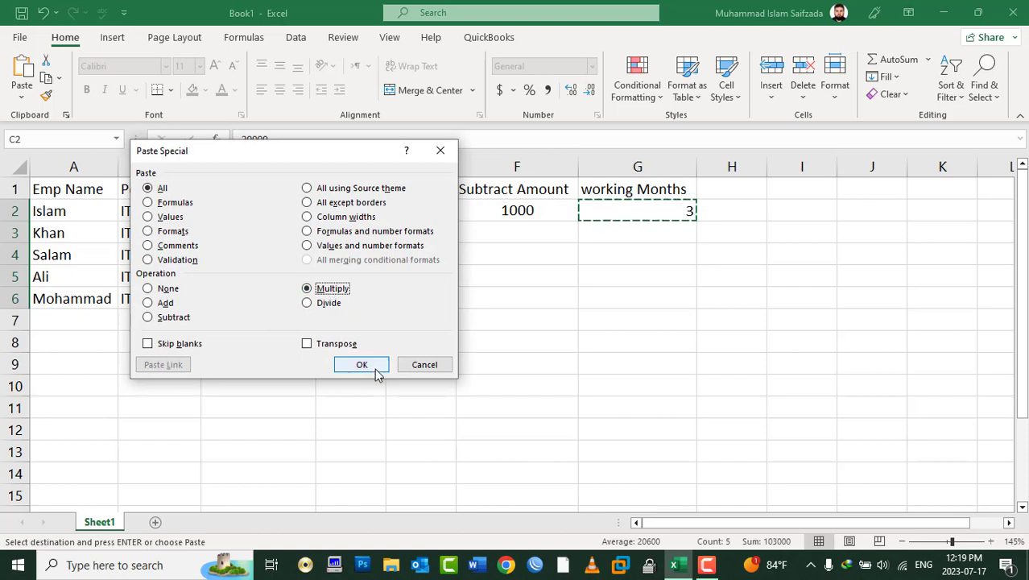
{"action": "left_click", "coordinate": [361, 364]}
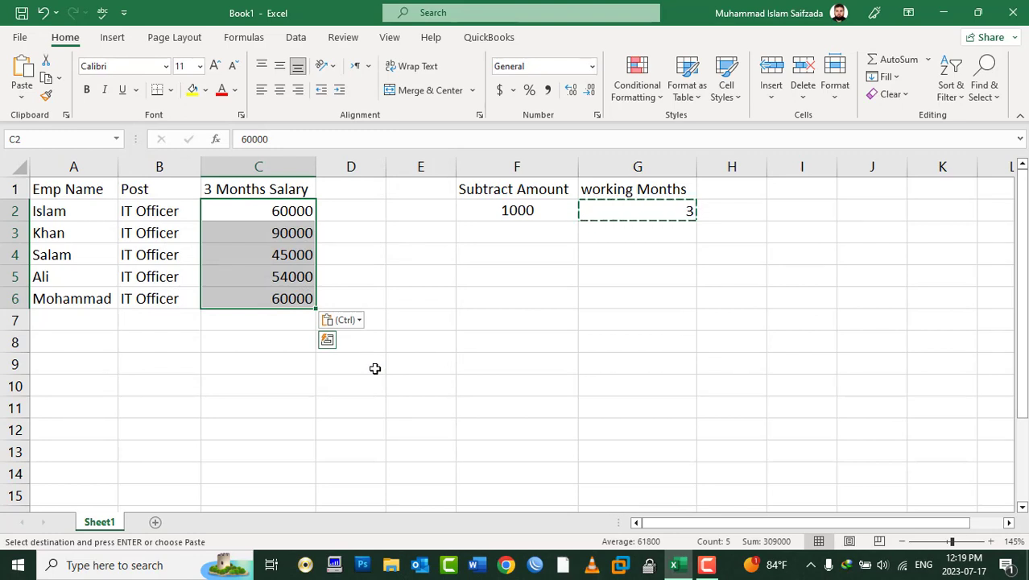
Step: Undo the multiplication and delete the leading '3' from the C1 header
{"action": "key", "text": "ctrl+z"}
{"action": "key", "text": "Escape"}
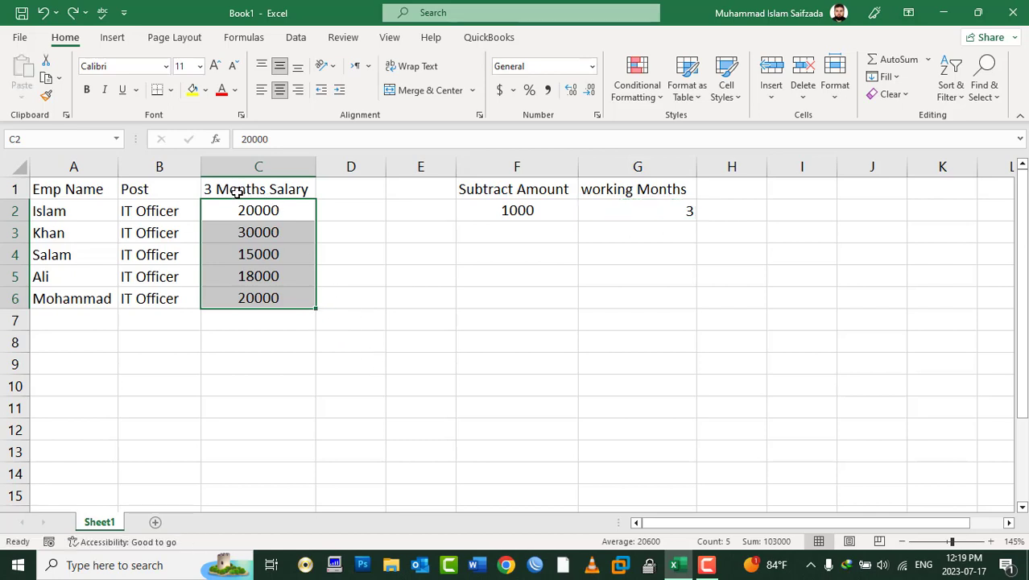
{"action": "left_click", "coordinate": [237, 187]}
{"action": "double_click", "coordinate": [237, 187]}
{"action": "left_click_drag", "start_coordinate": [216, 188], "coordinate": [203, 188]}
{"action": "key", "text": "BackSpace"}
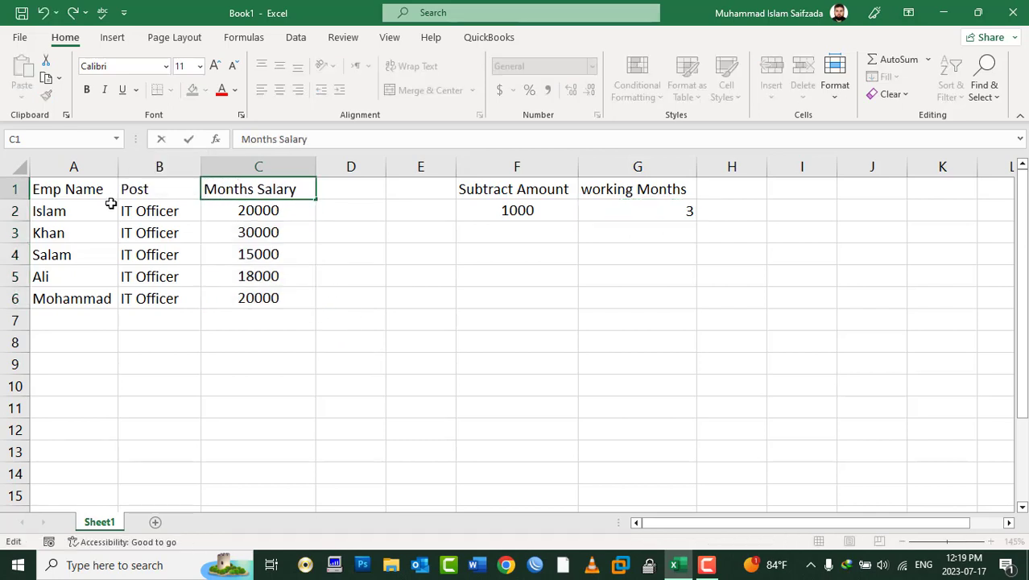
Step: Make C1 read 'Month Salary' and add a 'Working Months' header in D1, autofitting column D
{"action": "key", "text": "BackSpace"}
{"action": "key", "text": "Return"}
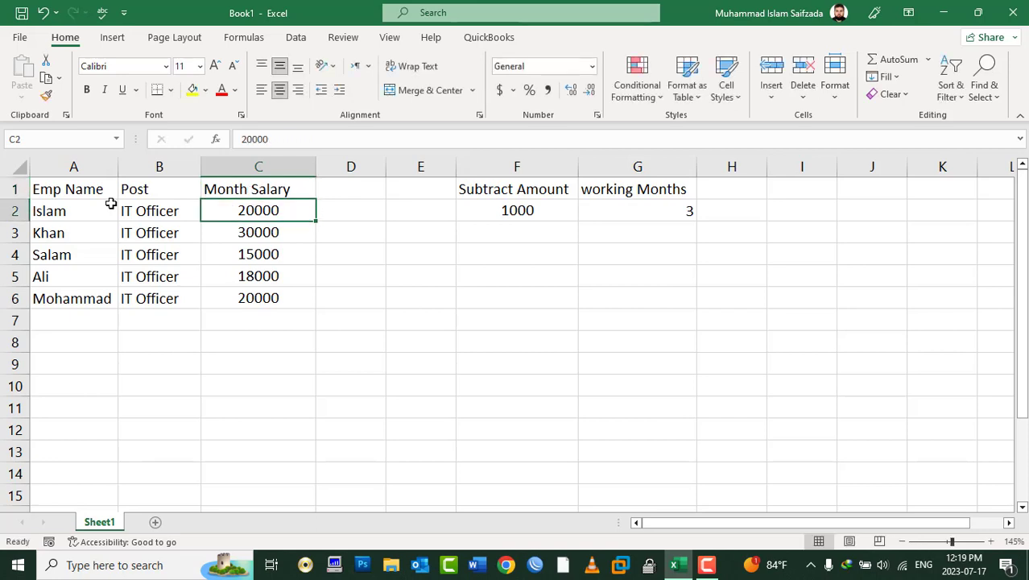
{"action": "left_click", "coordinate": [361, 189]}
{"action": "type", "text": "Work"}
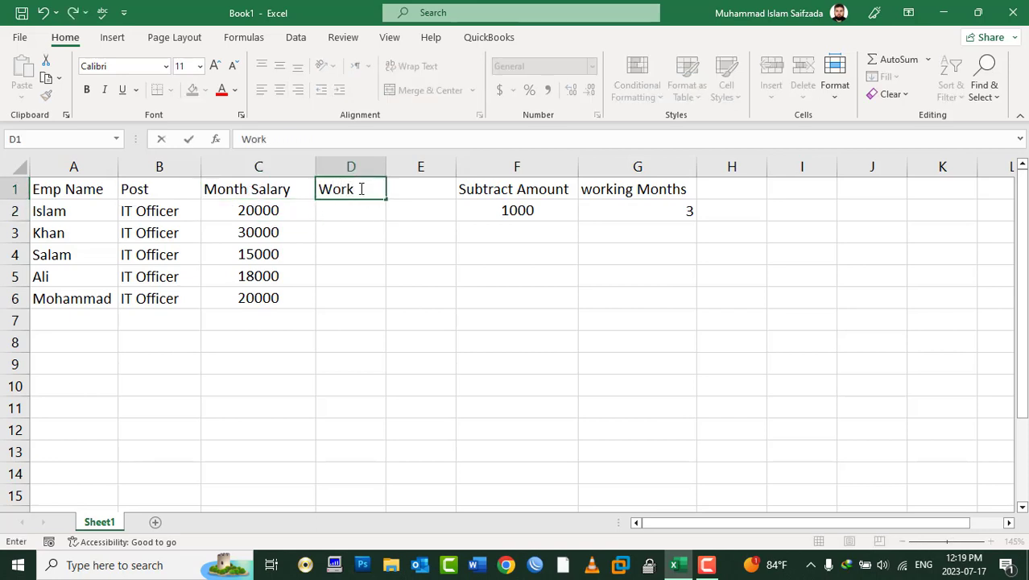
{"action": "type", "text": "ing Months"}
{"action": "key", "text": "Return"}
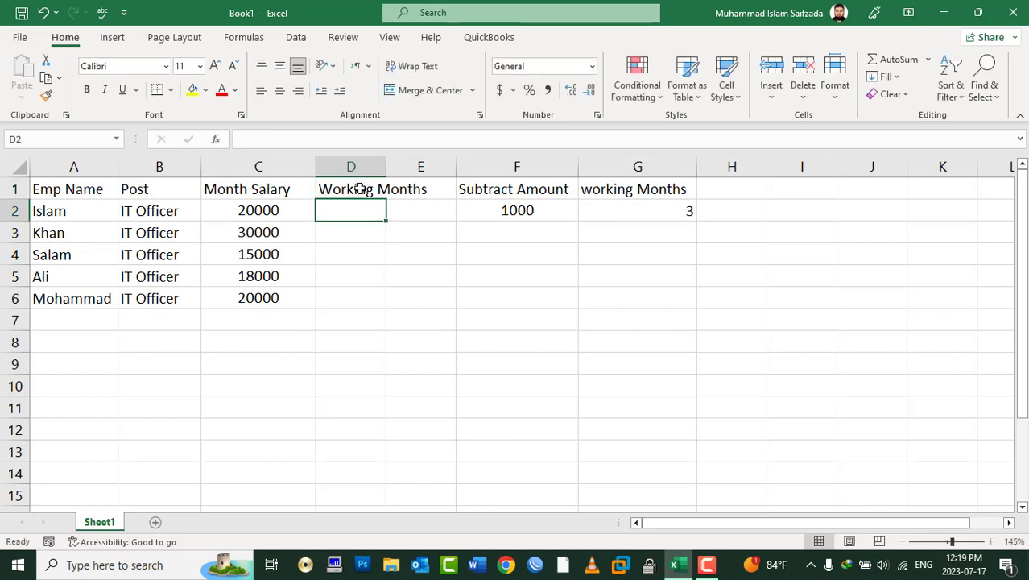
{"action": "double_click", "coordinate": [385, 166]}
Step: Add the 'G-Salary' header in E1 and begin entering 3 in D2
{"action": "left_click", "coordinate": [477, 190]}
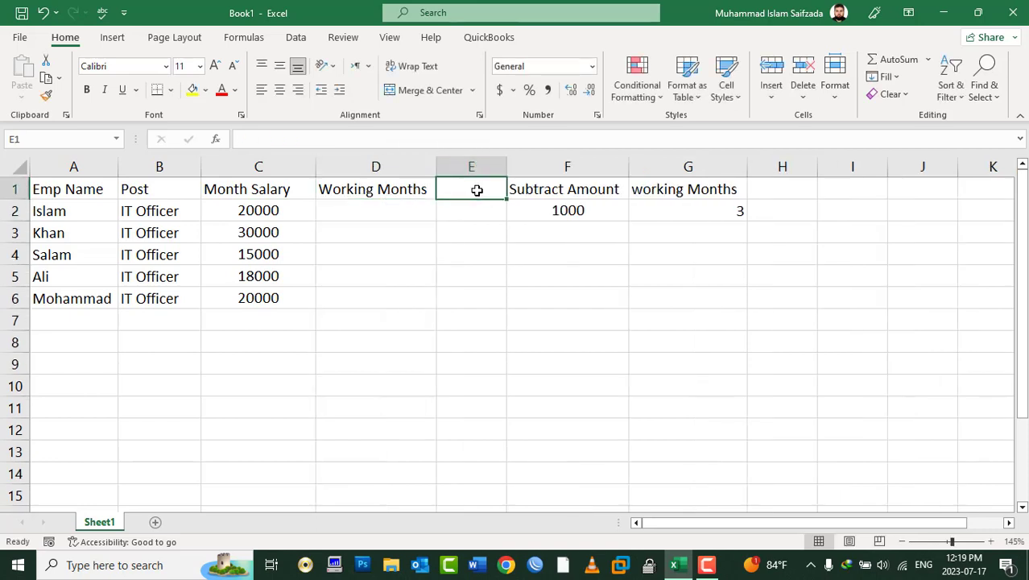
{"action": "type", "text": "G-Sala"}
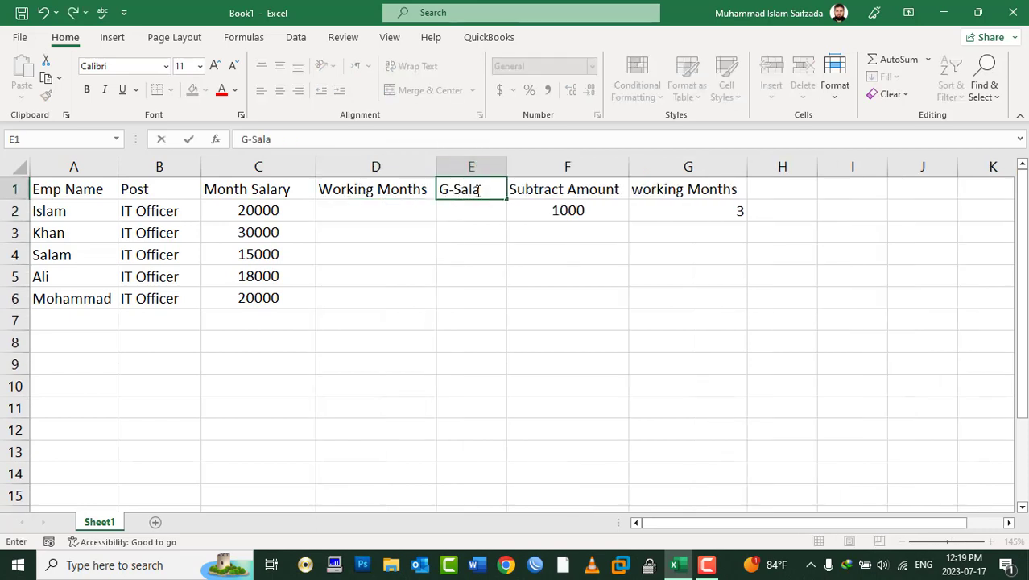
{"action": "type", "text": "ry"}
{"action": "key", "text": "Return"}
{"action": "left_click_drag", "start_coordinate": [391, 212], "coordinate": [368, 251]}
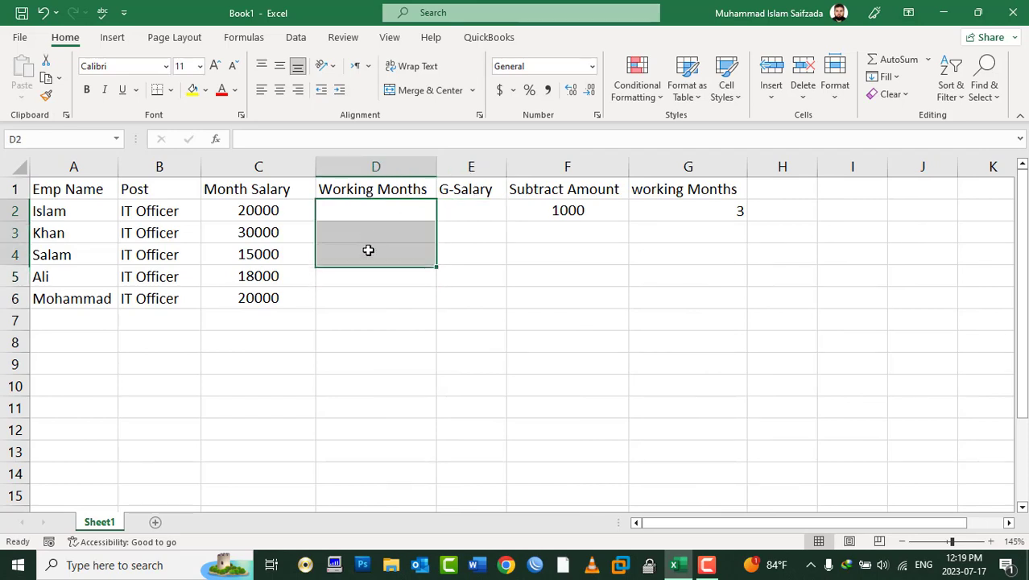
{"action": "left_click", "coordinate": [371, 216]}
{"action": "type", "text": "3"}
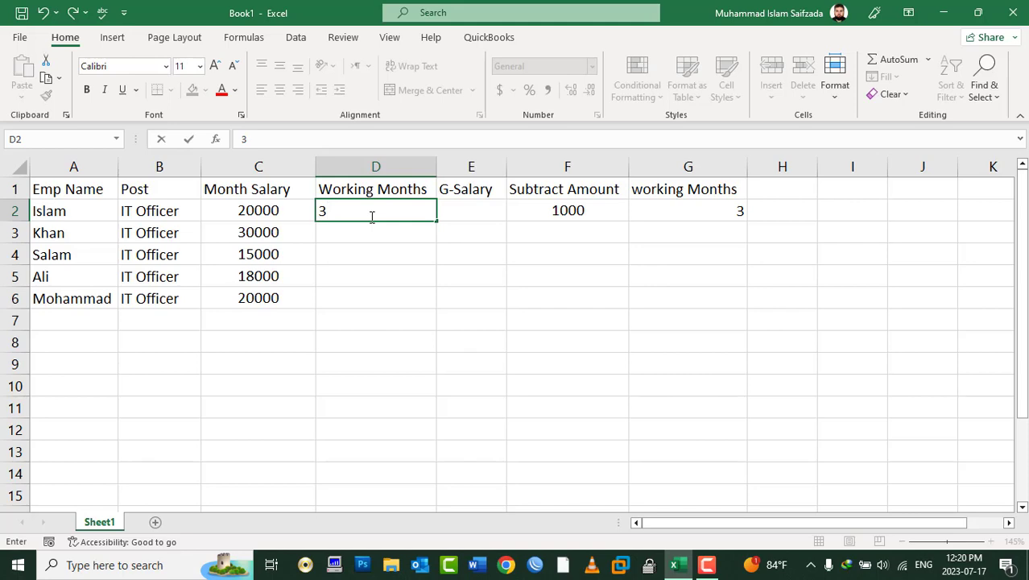
Step: Enter working months 3, 1, 2, 2.5 and 1.5 in D2:D6
{"action": "key", "text": "Return"}
{"action": "type", "text": "1"}
{"action": "key", "text": "Return"}
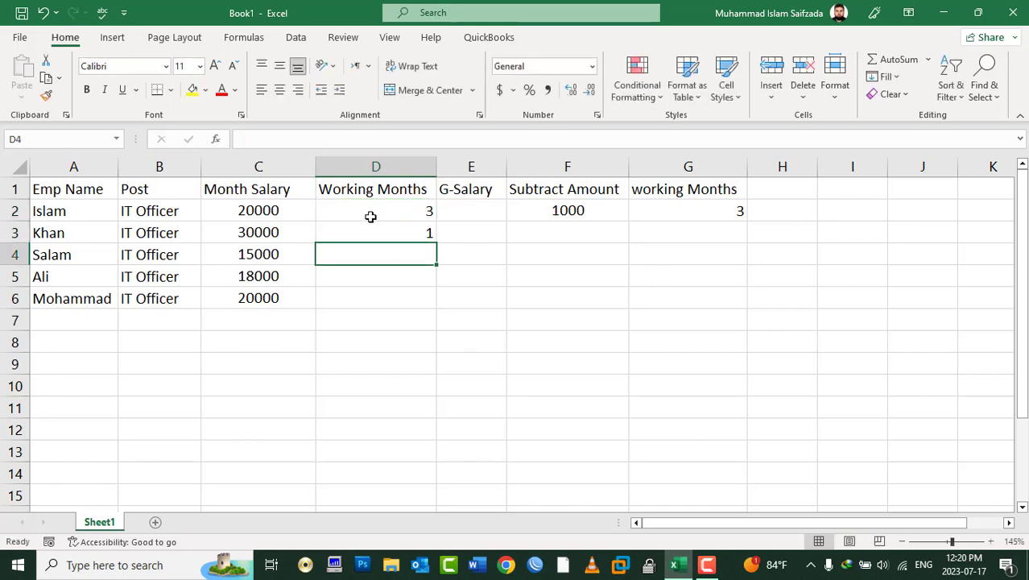
{"action": "type", "text": "2"}
{"action": "key", "text": "Return"}
{"action": "type", "text": "2."}
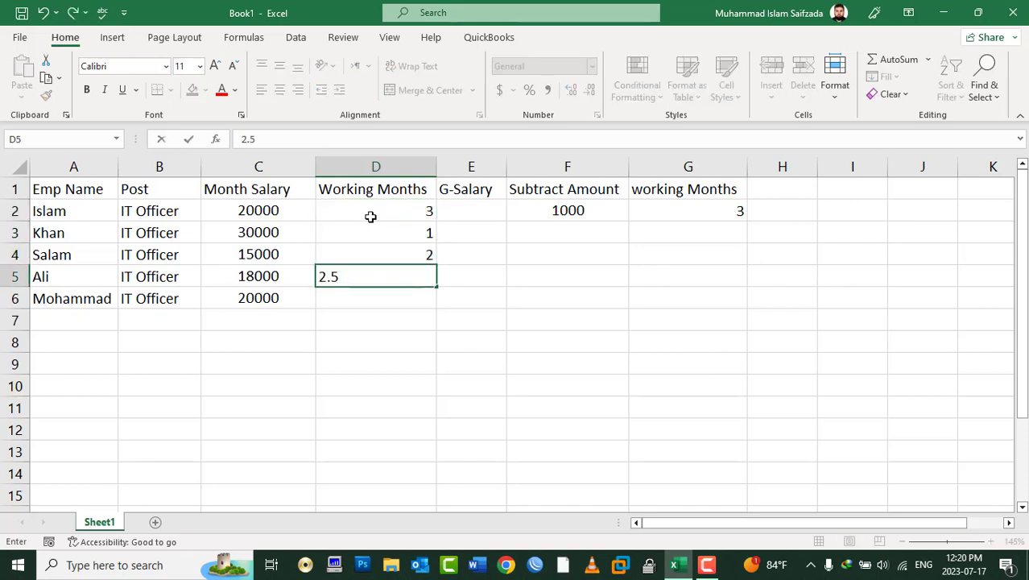
{"action": "key", "text": "Return"}
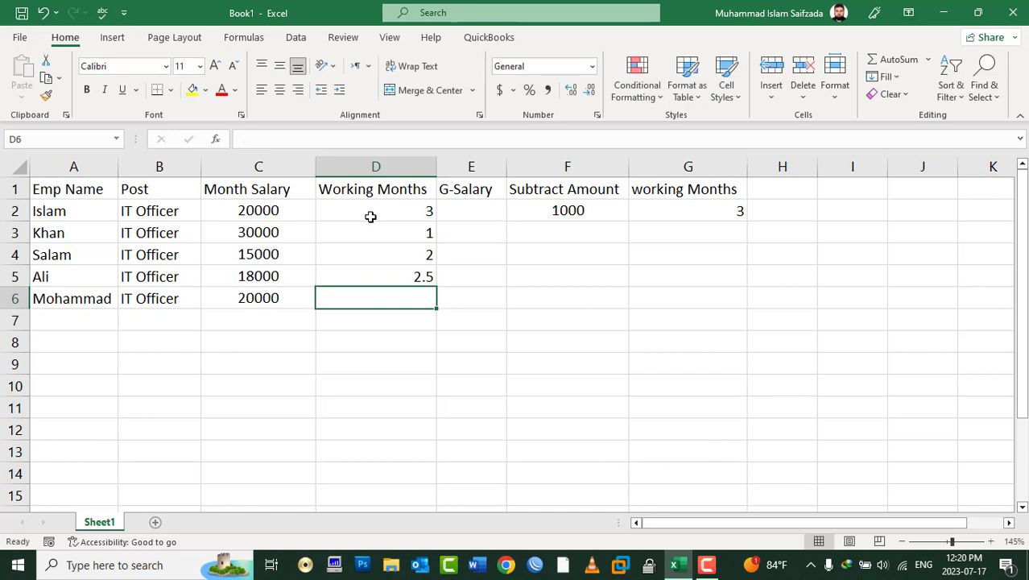
{"action": "type", "text": "1.5"}
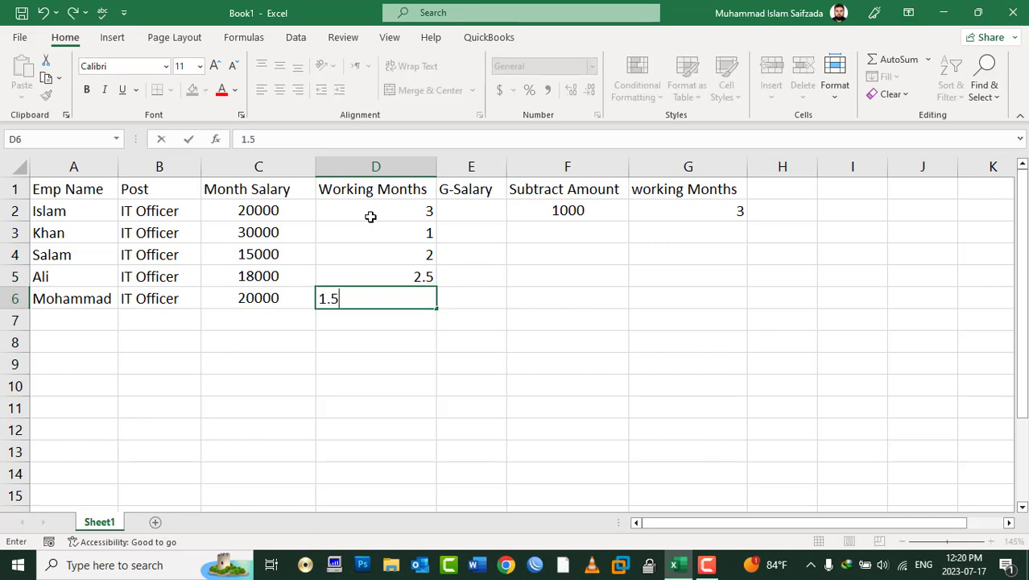
{"action": "key", "text": "Return"}
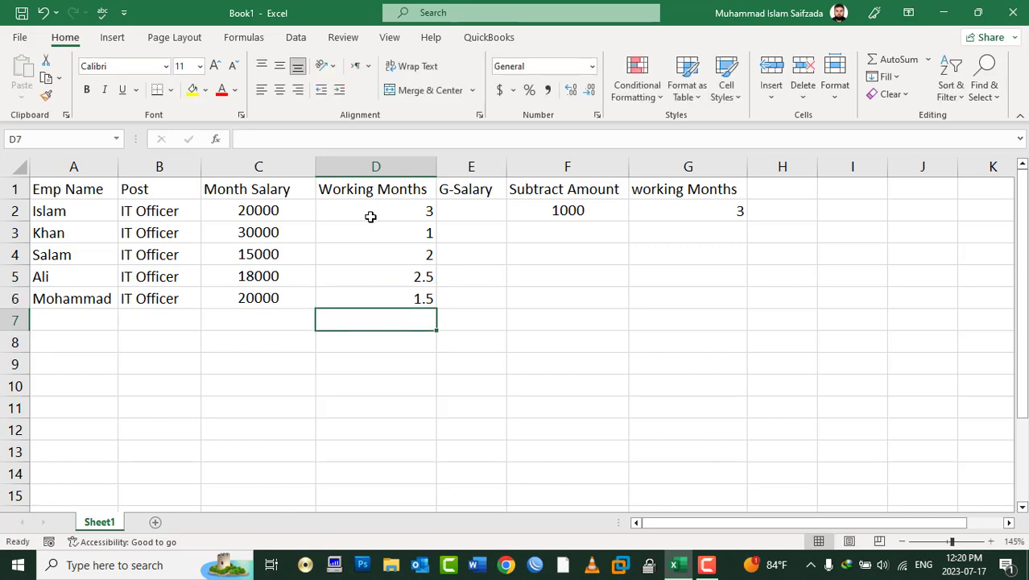
{"action": "left_click", "coordinate": [418, 212]}
{"action": "right_click", "coordinate": [418, 213]}
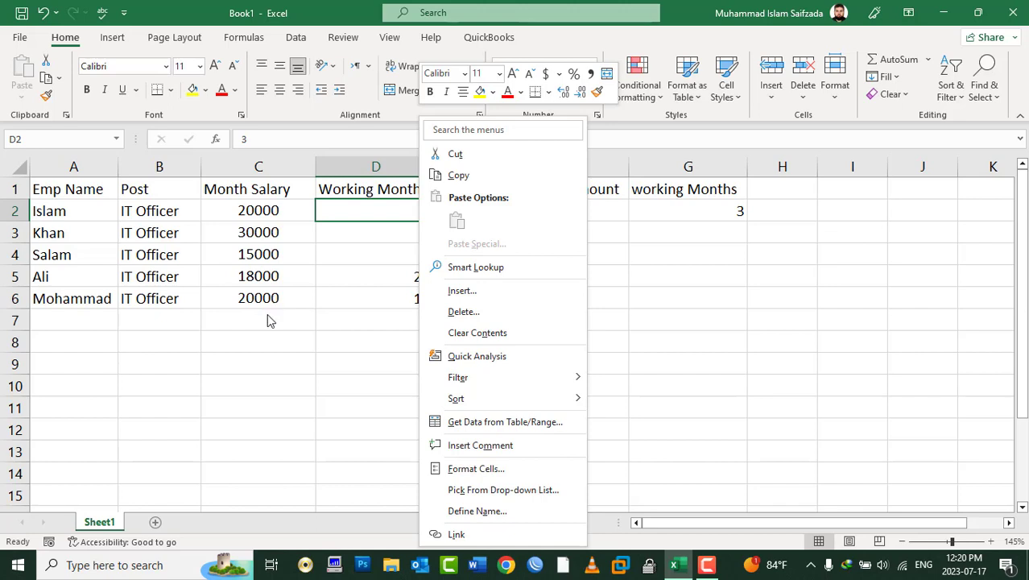
{"action": "left_click", "coordinate": [277, 383]}
{"action": "left_click", "coordinate": [464, 214]}
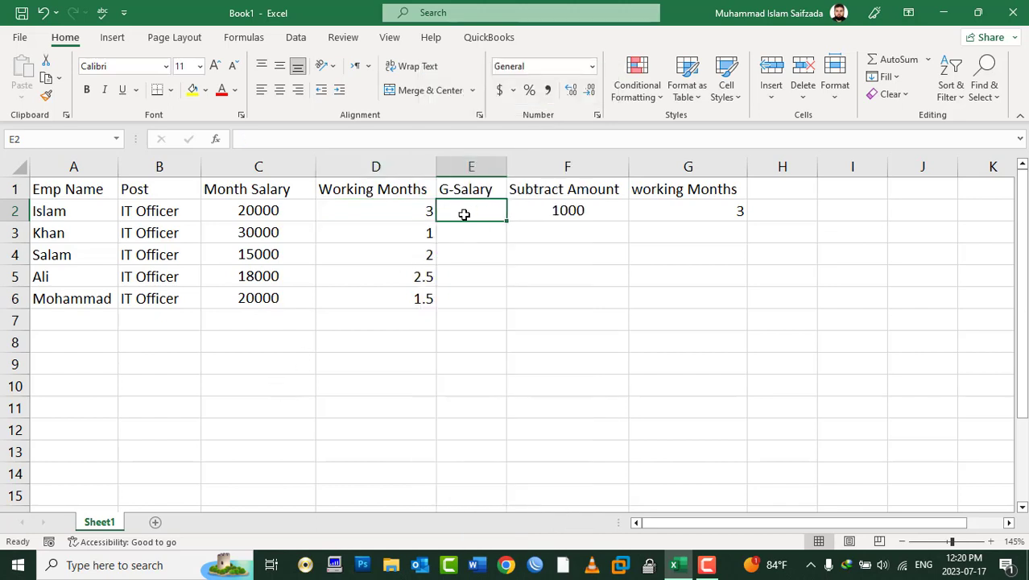
{"action": "type", "text": "="}
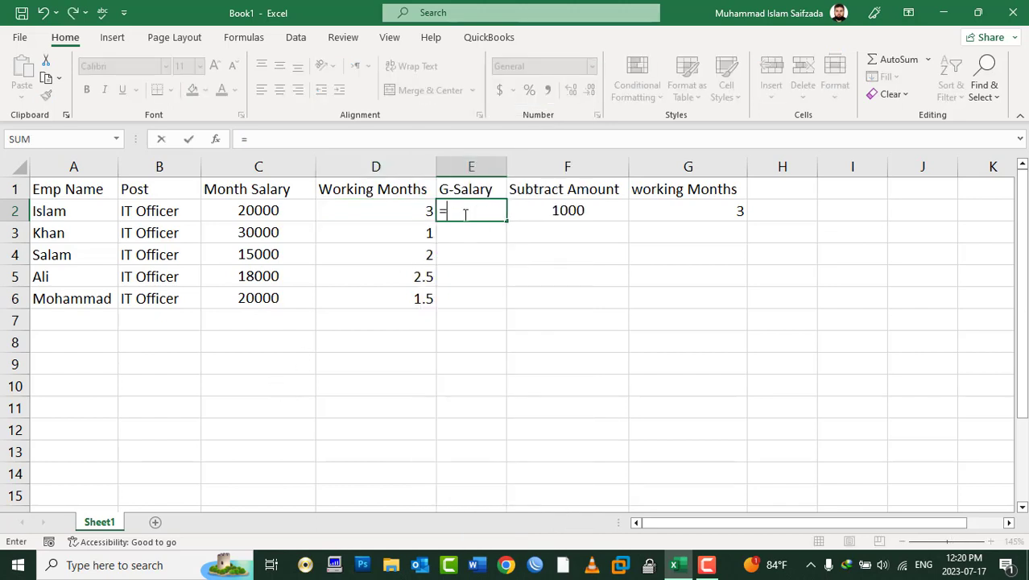
{"action": "key", "text": "Escape"}
{"action": "right_click", "coordinate": [361, 213]}
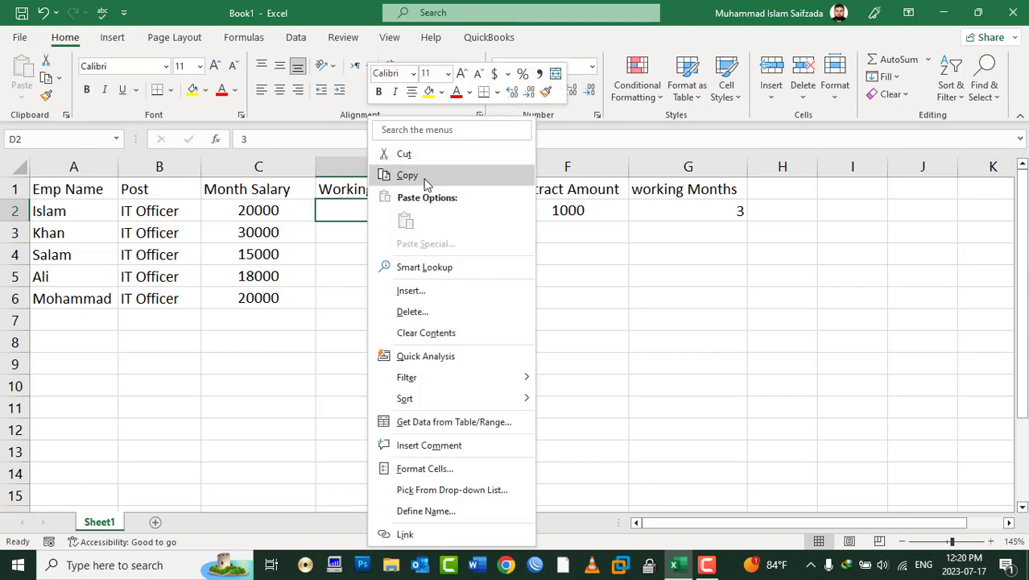
{"action": "left_click", "coordinate": [408, 175]}
{"action": "left_click", "coordinate": [274, 209]}
{"action": "right_click", "coordinate": [274, 209]}
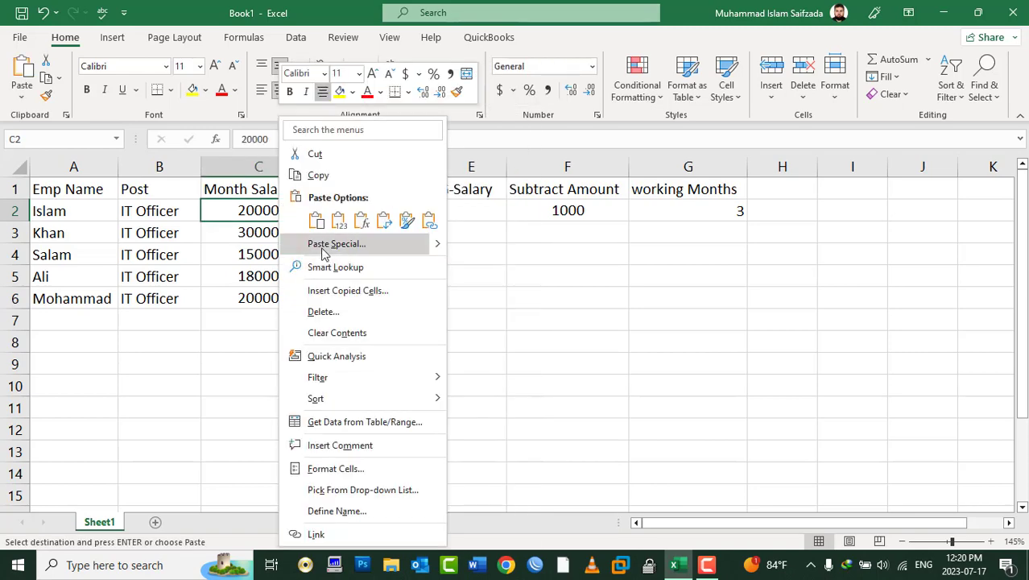
{"action": "left_click", "coordinate": [330, 246]}
{"action": "left_click", "coordinate": [339, 293]}
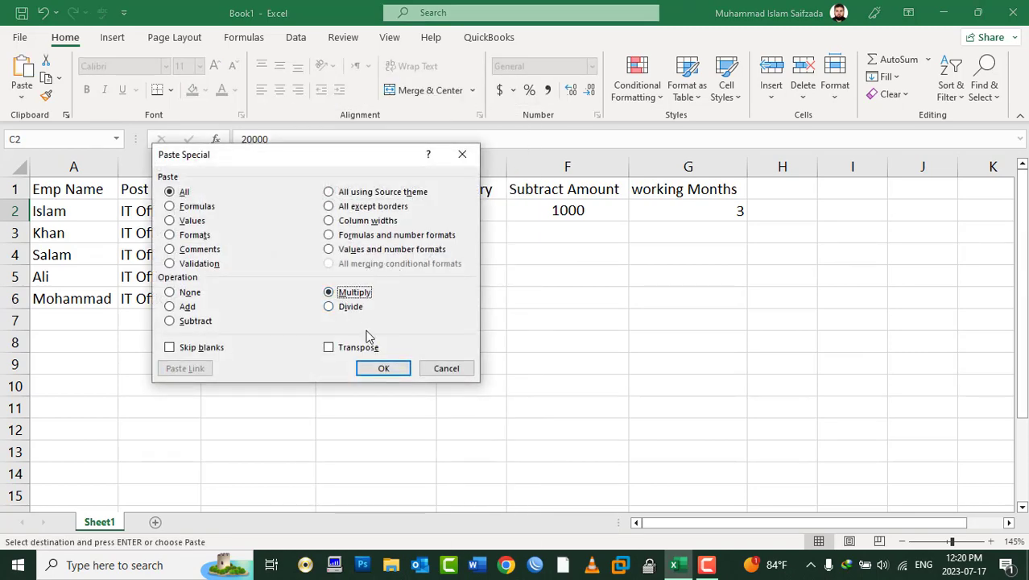
{"action": "left_click", "coordinate": [385, 368]}
{"action": "key", "text": "ctrl+z"}
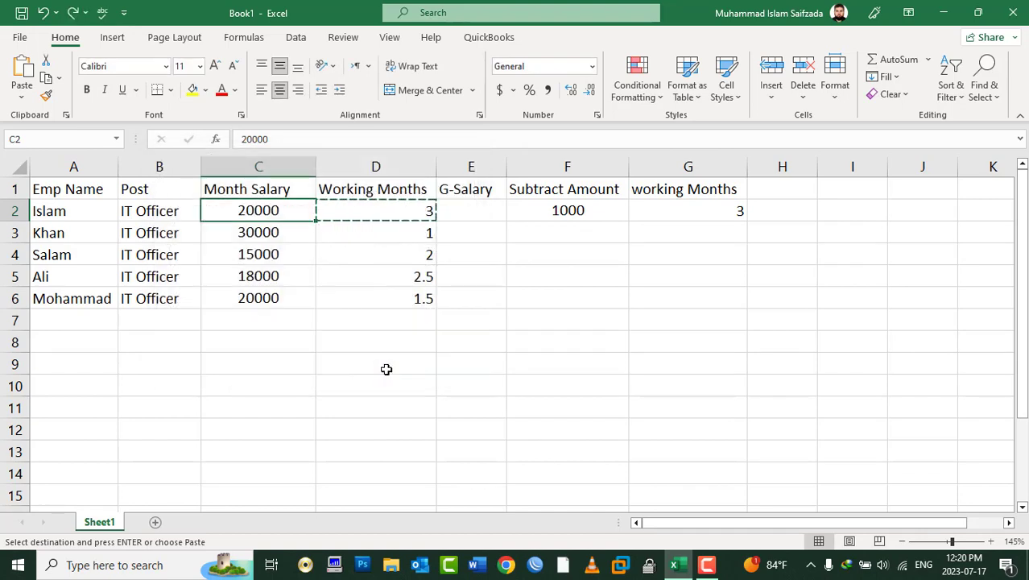
{"action": "key", "text": "Escape"}
{"action": "left_click", "coordinate": [468, 218]}
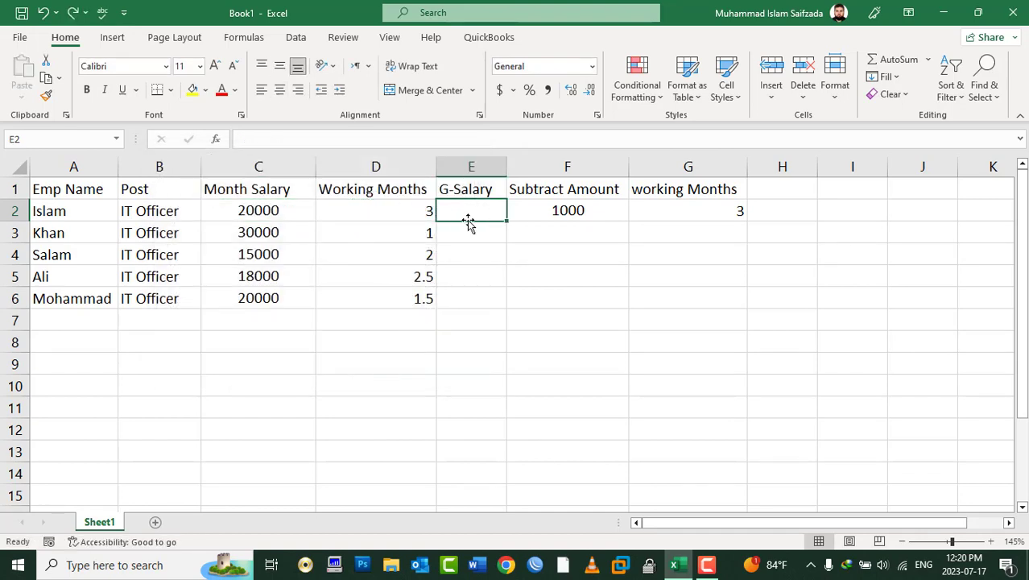
Step: Enter =SUM(C2*D2) in E2 to multiply Month Salary by Working Months
{"action": "type", "text": "=su"}
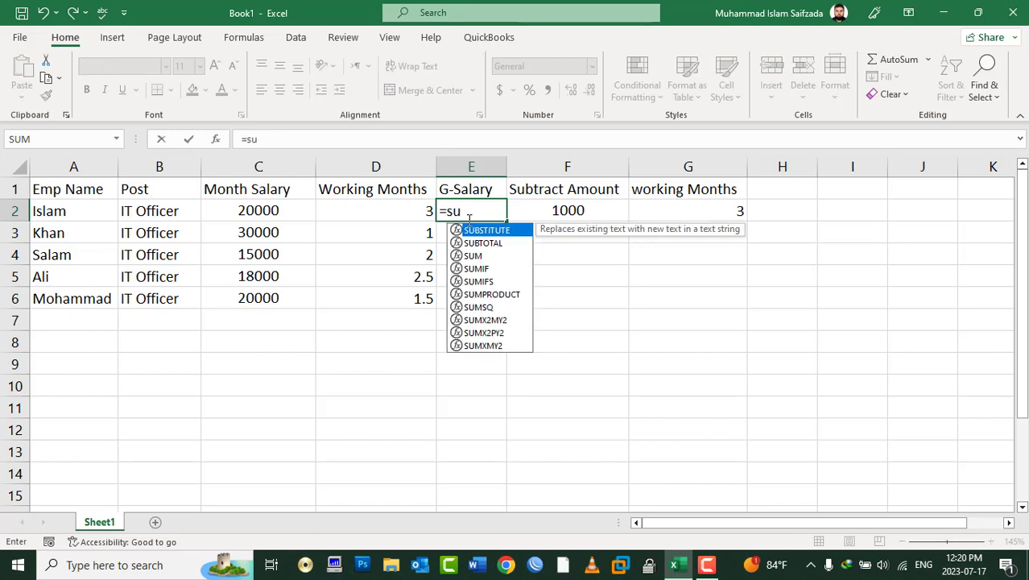
{"action": "type", "text": "m("}
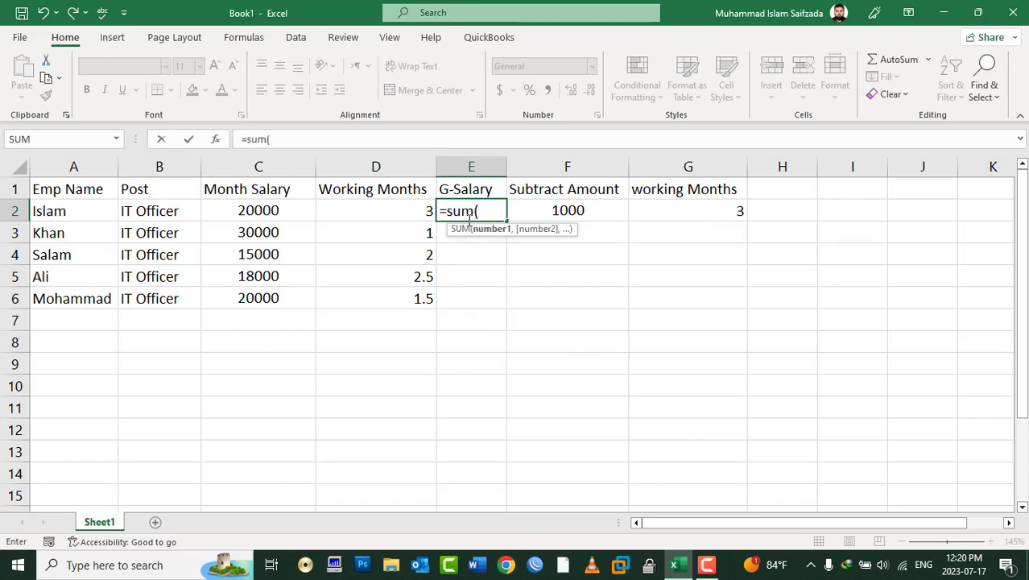
{"action": "left_click", "coordinate": [272, 210]}
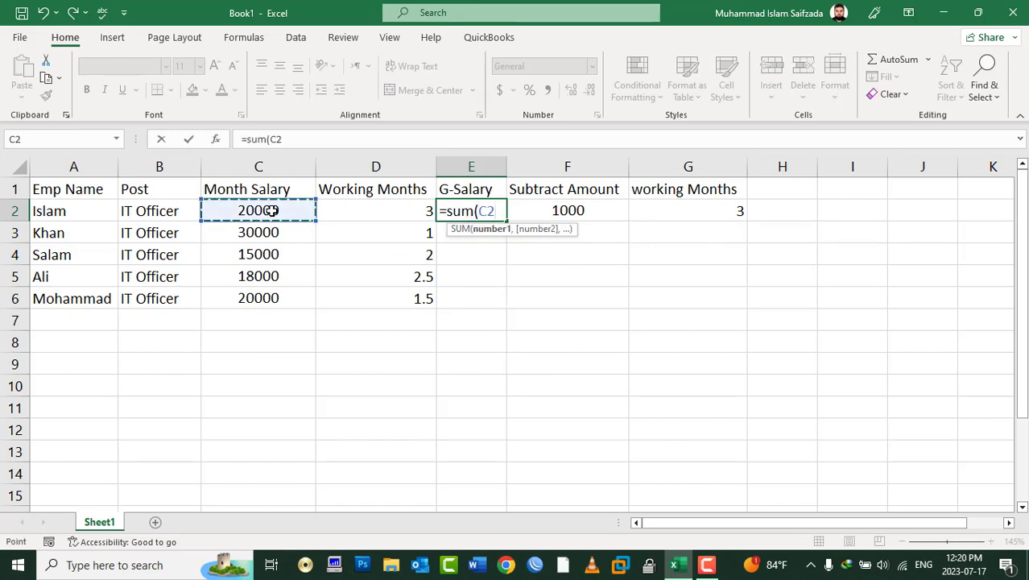
{"action": "type", "text": "*"}
{"action": "left_click", "coordinate": [395, 211]}
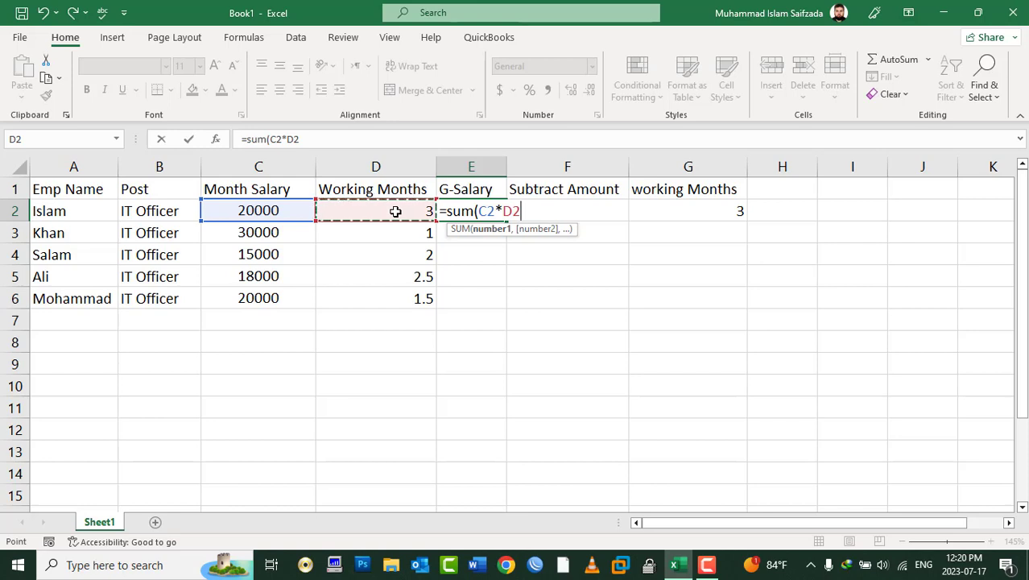
{"action": "type", "text": ")"}
{"action": "key", "text": "Return"}
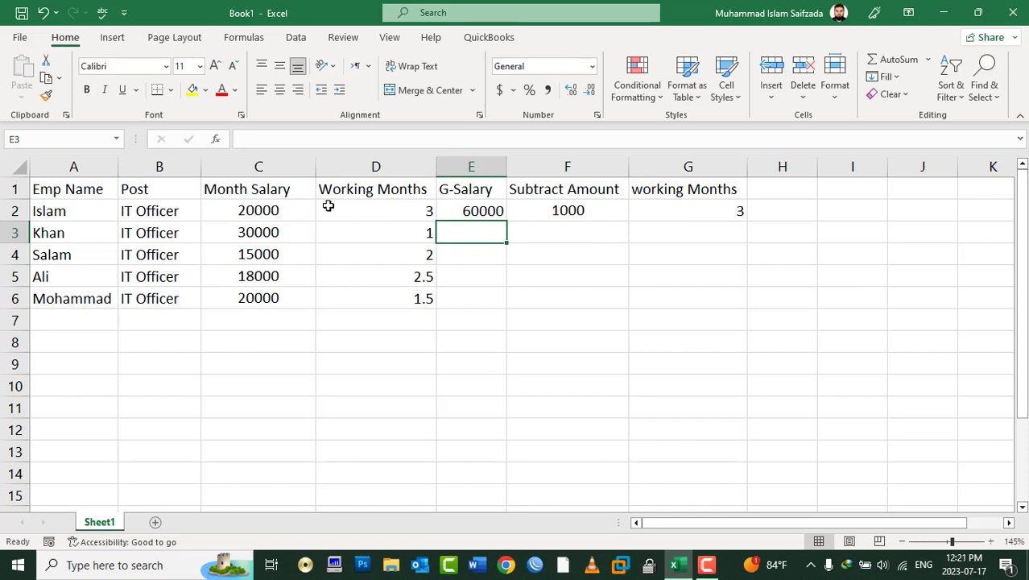
Step: Fill the E2 formula down to E6, giving 60000, 30000, 30000, 45000 and 30000
{"action": "left_click_drag", "start_coordinate": [461, 211], "coordinate": [443, 296]}
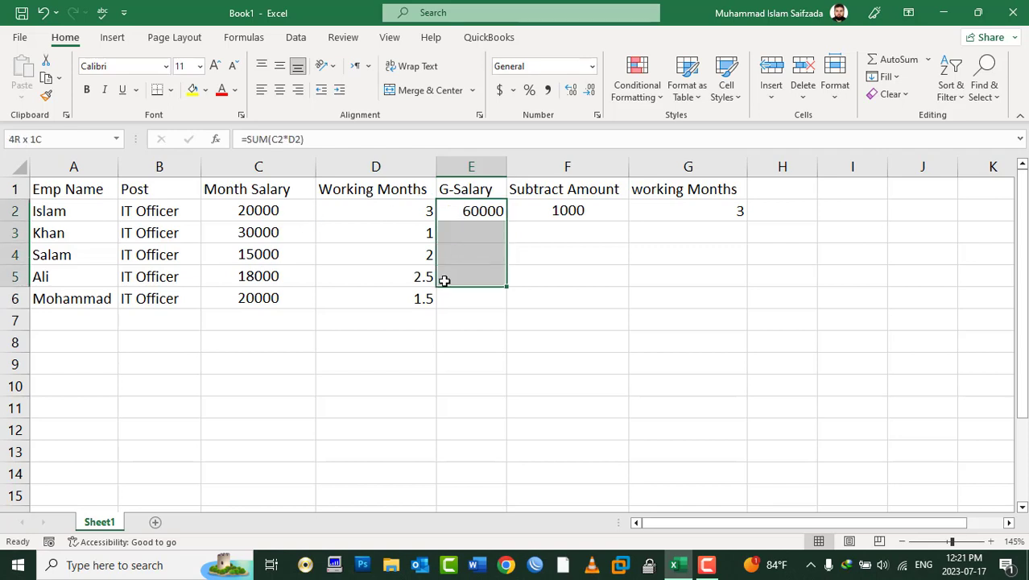
{"action": "left_click", "coordinate": [471, 211]}
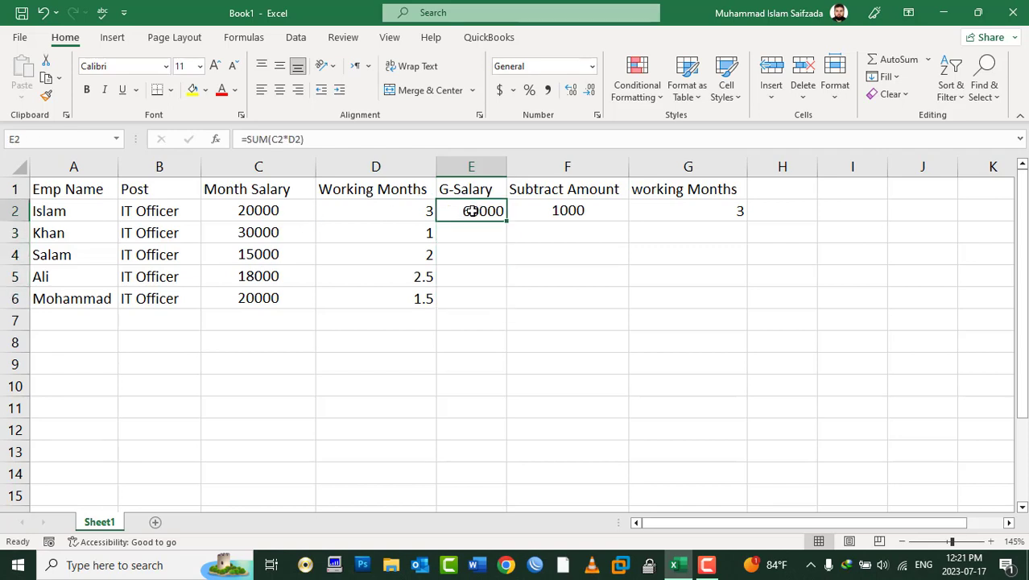
{"action": "left_click", "coordinate": [493, 255]}
{"action": "left_click", "coordinate": [475, 211]}
{"action": "double_click", "coordinate": [465, 211]}
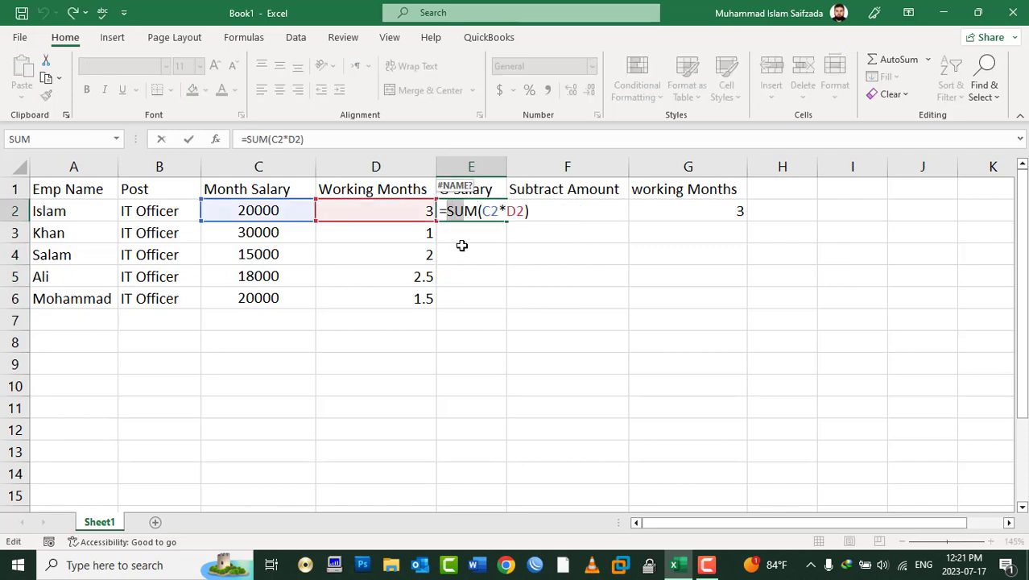
{"action": "key", "text": "Escape"}
{"action": "left_click_drag", "start_coordinate": [477, 206], "coordinate": [466, 303]}
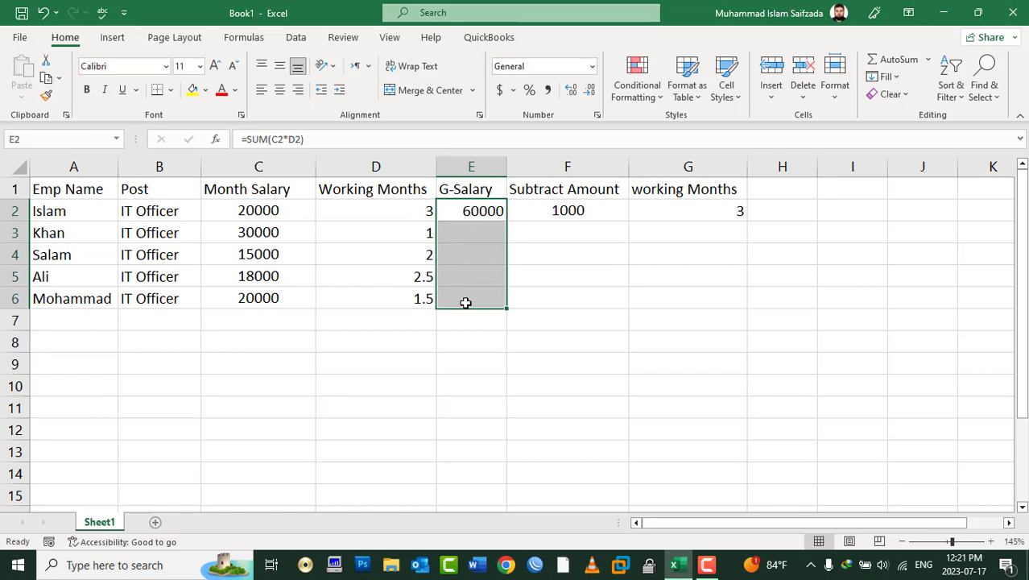
{"action": "key", "text": "ctrl+d"}
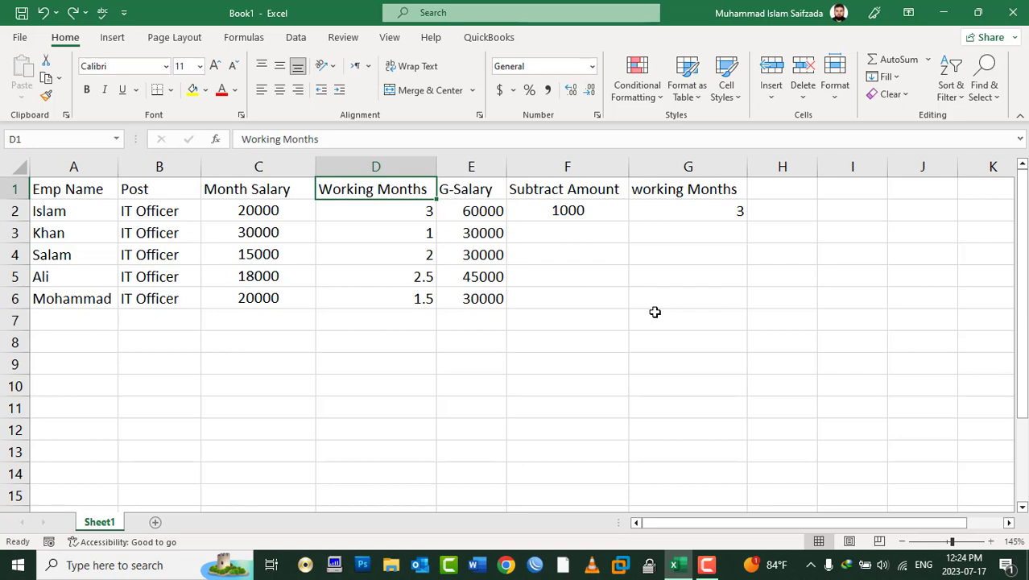
Step: Clear the contents of columns D through G (D1:G6)
{"action": "left_click_drag", "start_coordinate": [393, 191], "coordinate": [686, 299]}
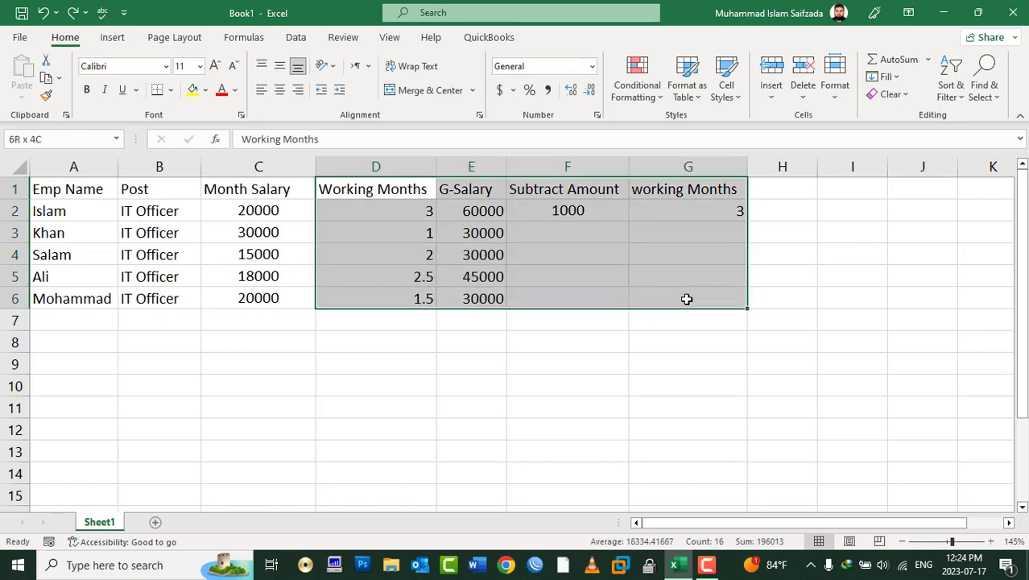
{"action": "key", "text": "Delete"}
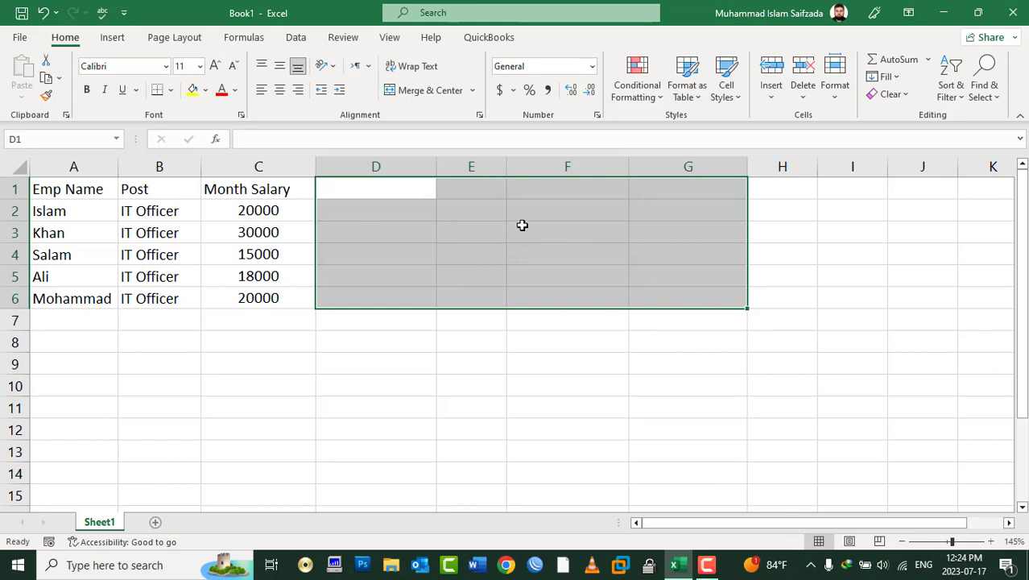
{"action": "left_click", "coordinate": [402, 185]}
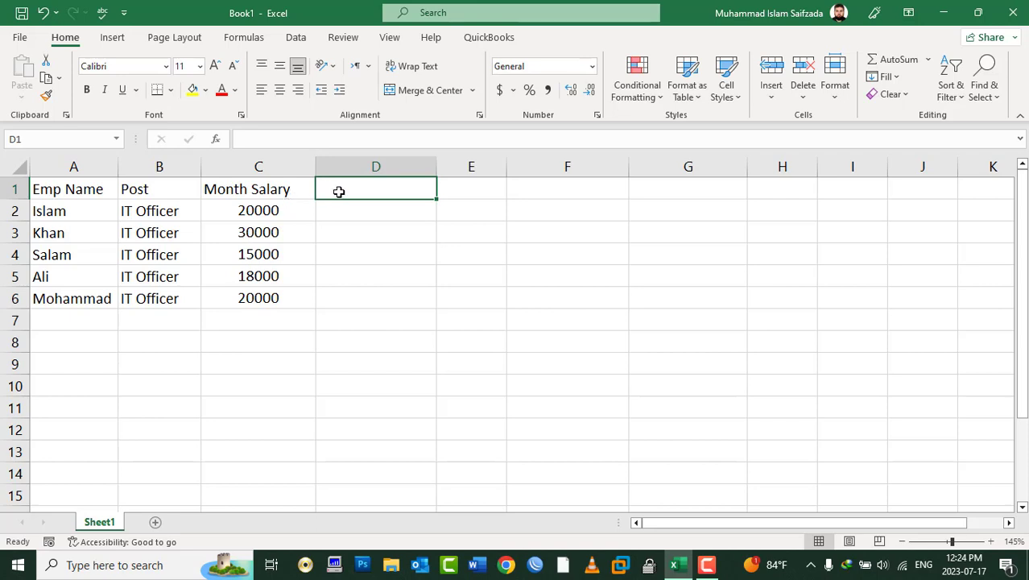
{"action": "type", "text": "W"}
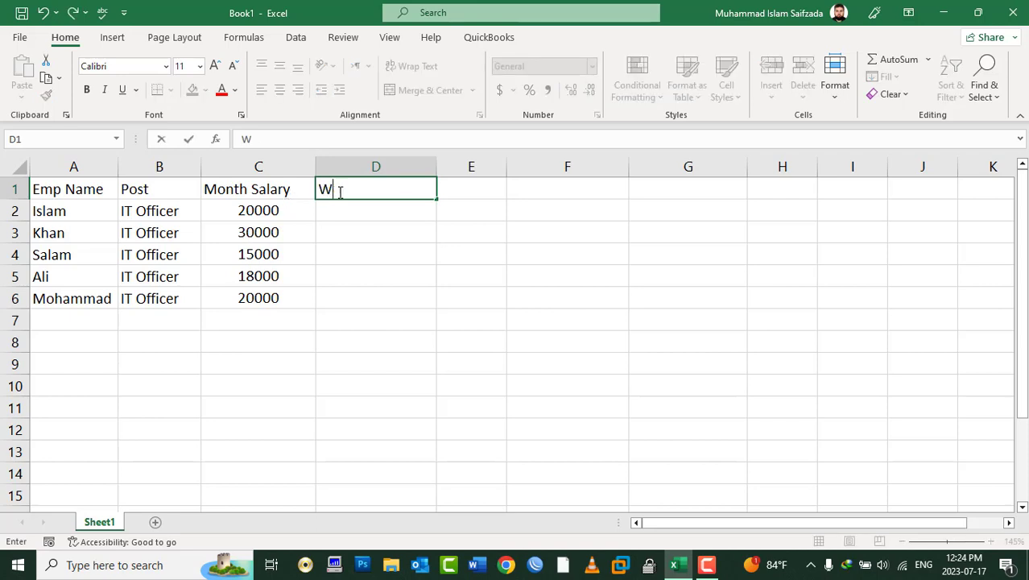
{"action": "type", "text": "Ork"}
{"action": "key", "text": "Escape"}
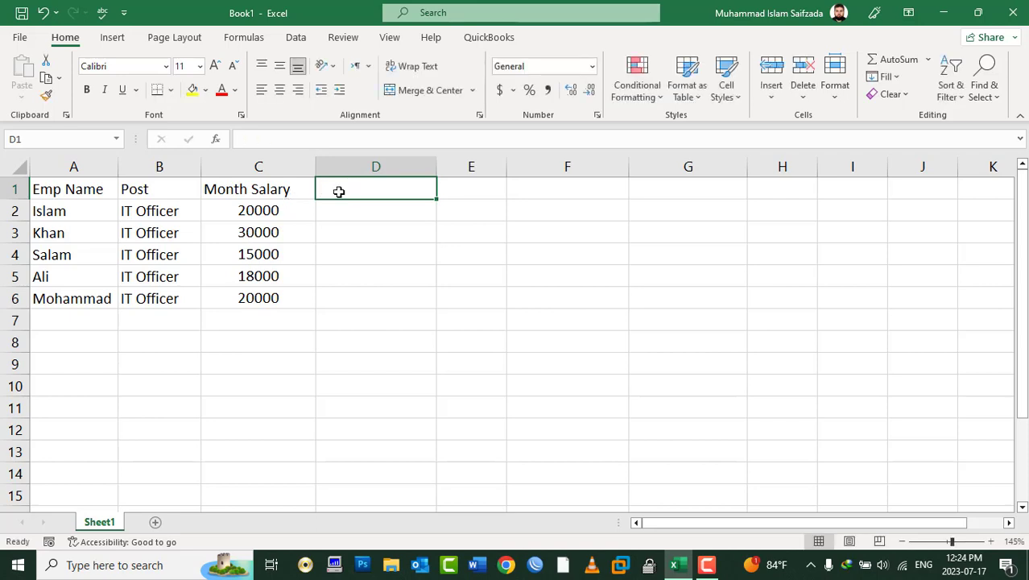
{"action": "key", "text": "Return"}
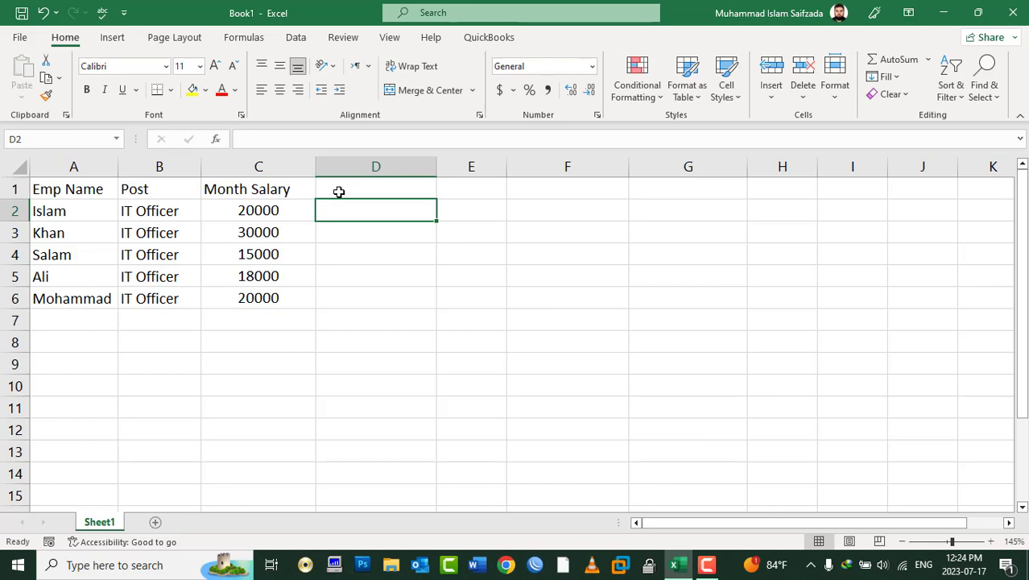
Step: Add a 'Working Days' header in D1 and fill 15 into D2:D6
{"action": "left_click", "coordinate": [339, 192]}
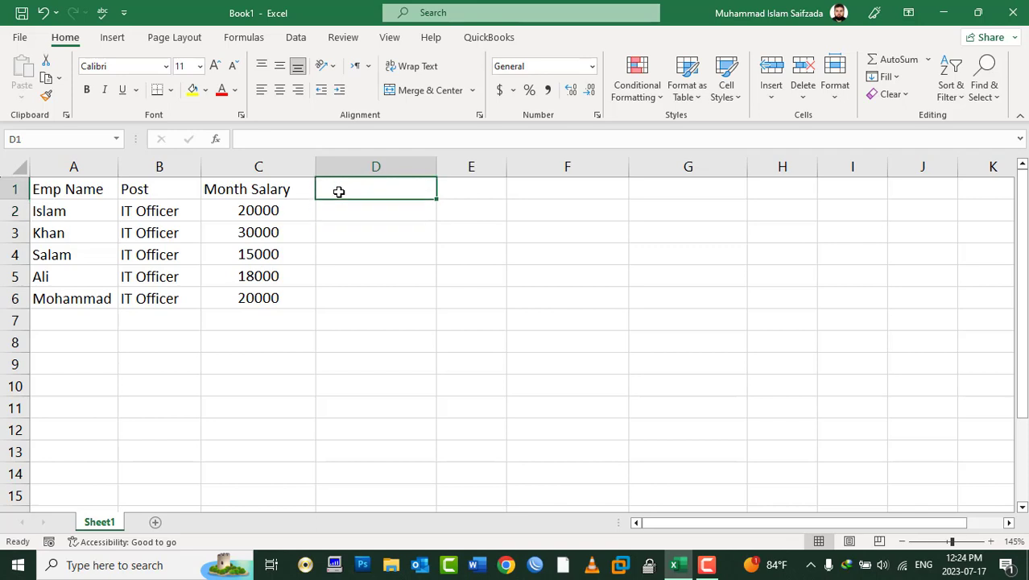
{"action": "type", "text": "Work"}
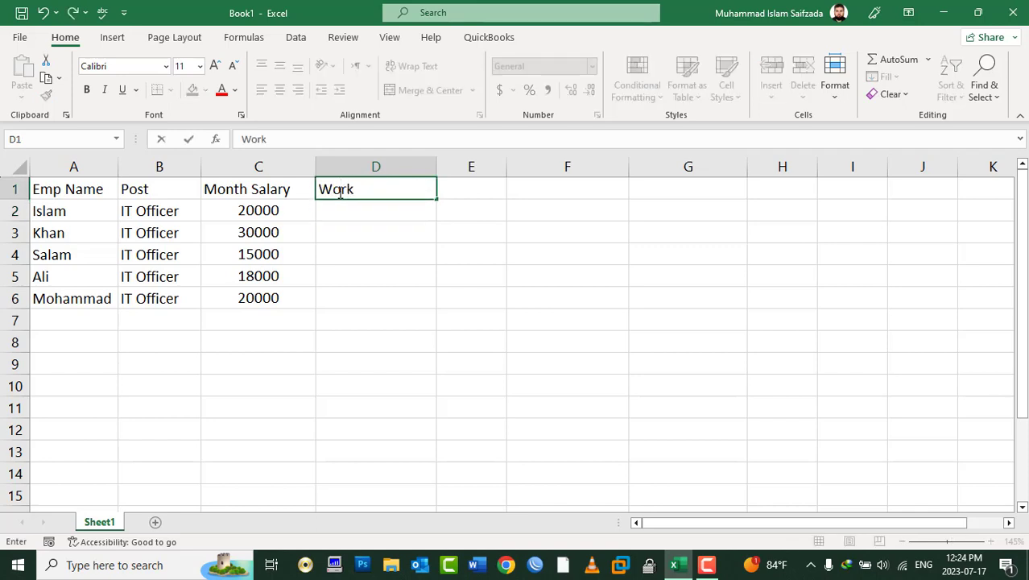
{"action": "type", "text": "ing Days"}
{"action": "key", "text": "Return"}
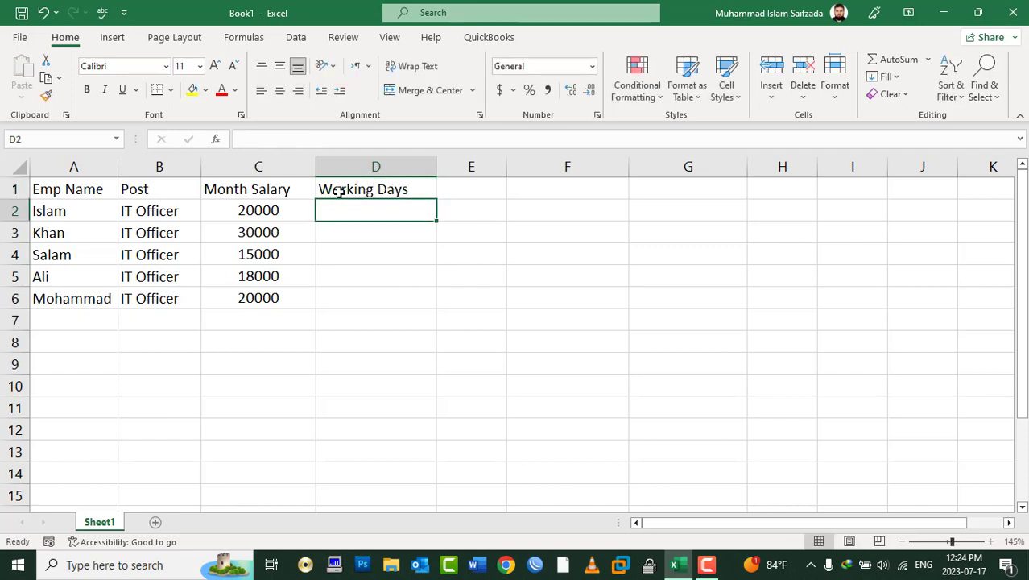
{"action": "key", "text": "shift+Down"}
{"action": "key", "text": "shift+Down"}
{"action": "key", "text": "shift+Down"}
{"action": "key", "text": "shift+Down"}
{"action": "key", "text": "shift+Down"}
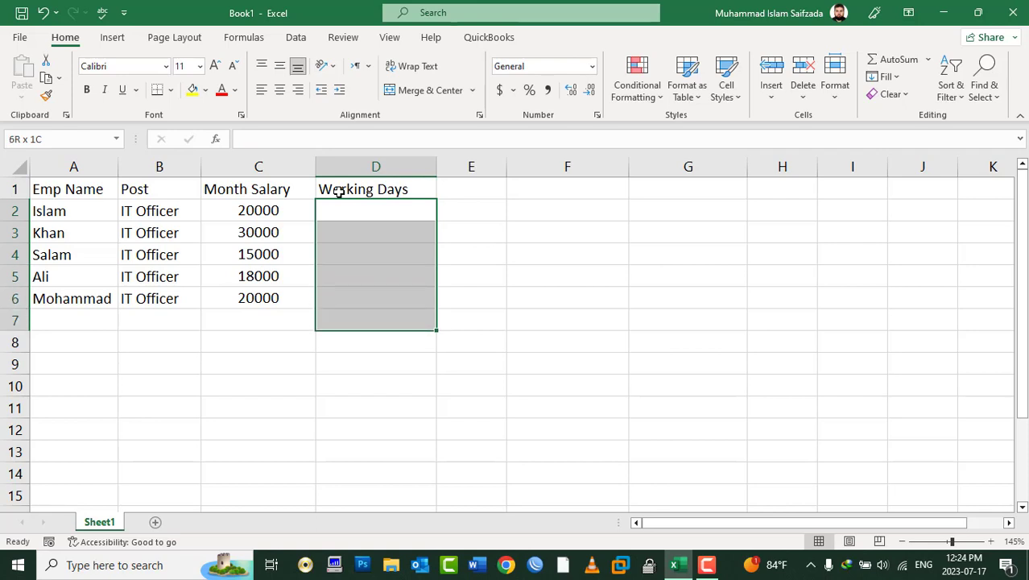
{"action": "key", "text": "shift+Up"}
{"action": "type", "text": "15"}
{"action": "key", "text": "ctrl+Return"}
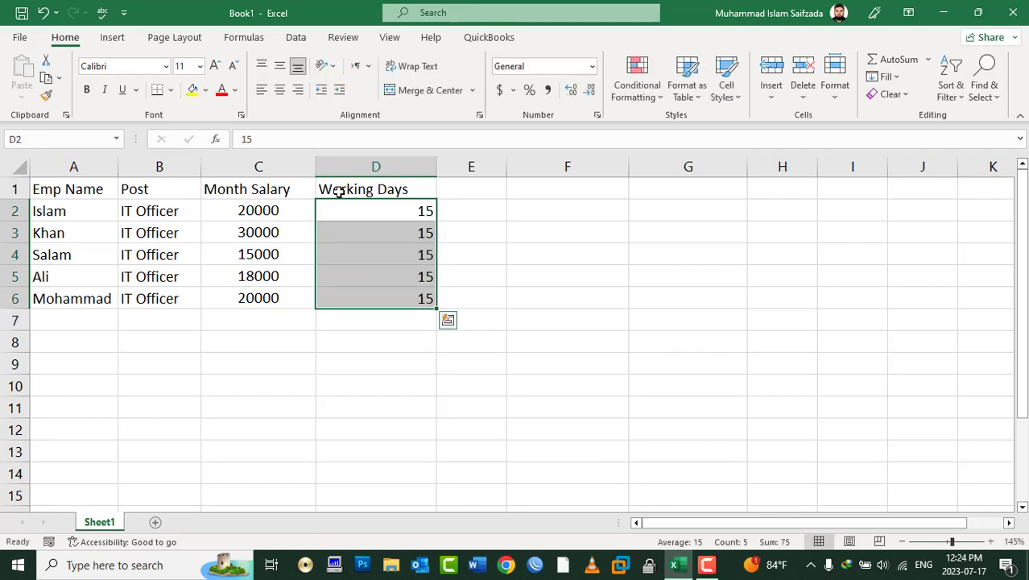
Step: Move along row 2 to the empty cell F2
{"action": "key", "text": "Right"}
{"action": "key", "text": "Left"}
{"action": "key", "text": "Left"}
{"action": "key", "text": "Left"}
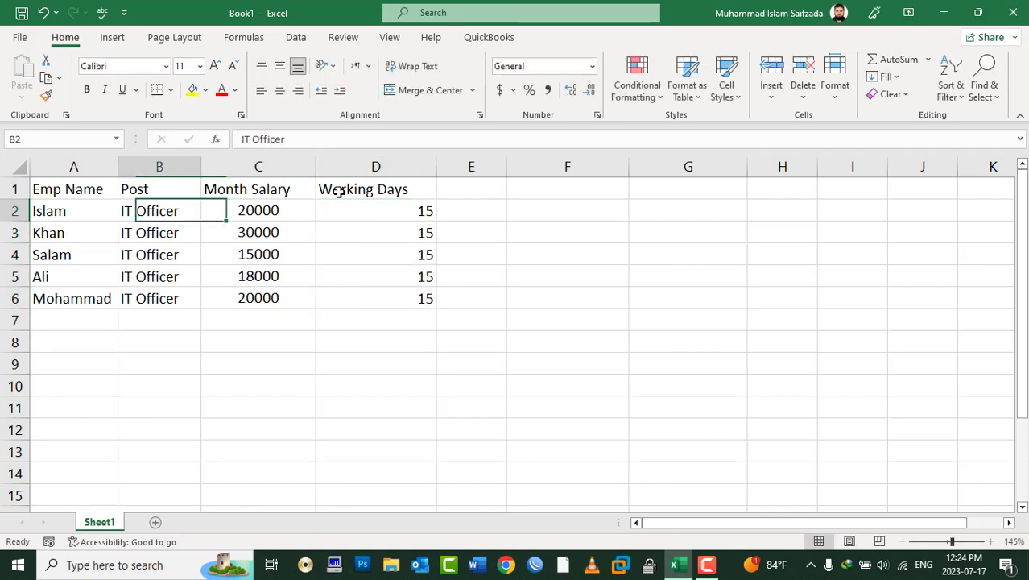
{"action": "key", "text": "Right"}
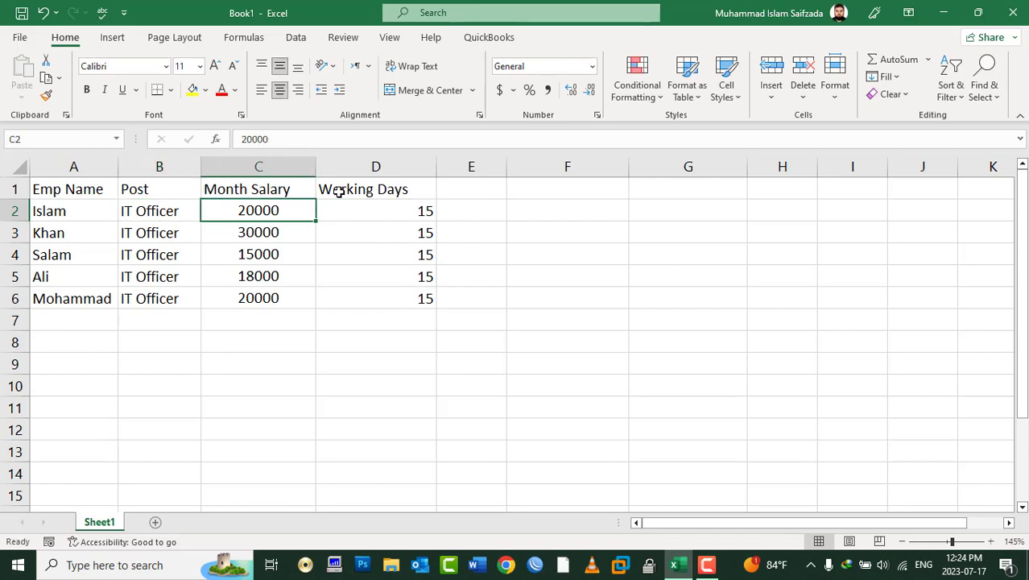
{"action": "key", "text": "Right"}
{"action": "key", "text": "Right"}
{"action": "key", "text": "Left"}
{"action": "key", "text": "Left"}
{"action": "key", "text": "Right"}
{"action": "key", "text": "Right"}
{"action": "key", "text": "Right"}
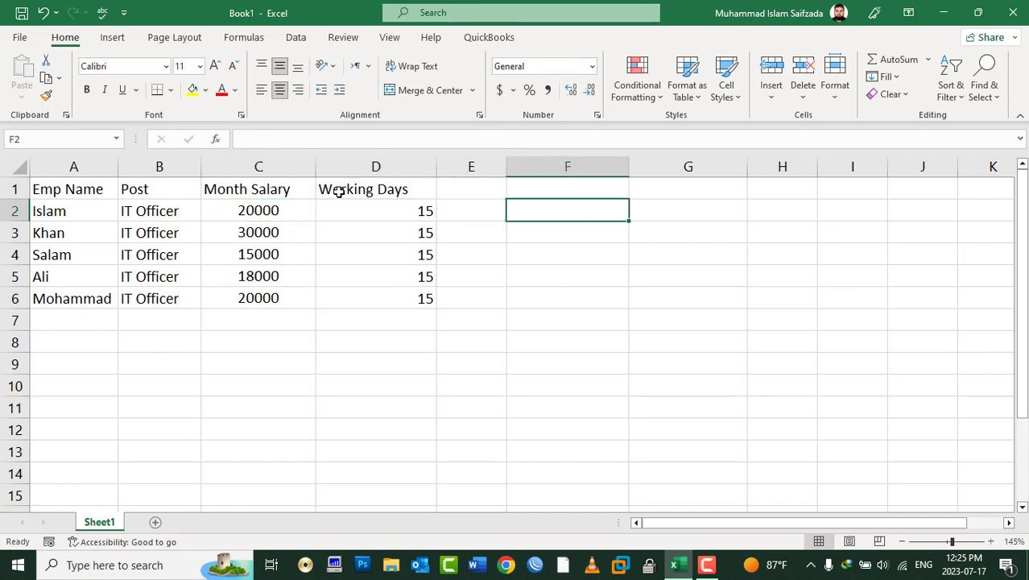
Step: Enter the divisor 2 in F2 and copy it
{"action": "type", "text": "2"}
{"action": "key", "text": "Return"}
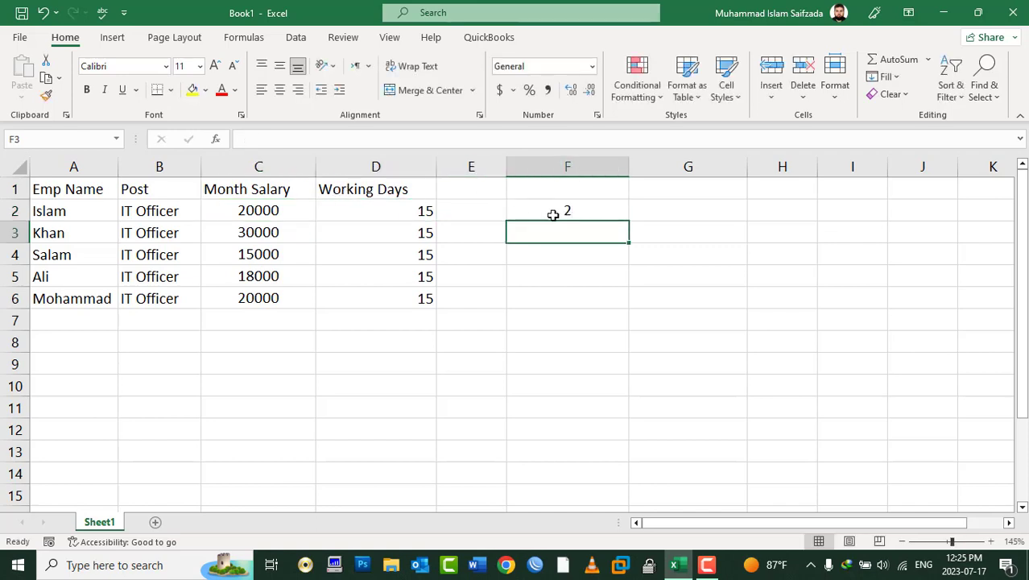
{"action": "left_click", "coordinate": [567, 211]}
{"action": "right_click", "coordinate": [566, 212]}
{"action": "left_click", "coordinate": [612, 173]}
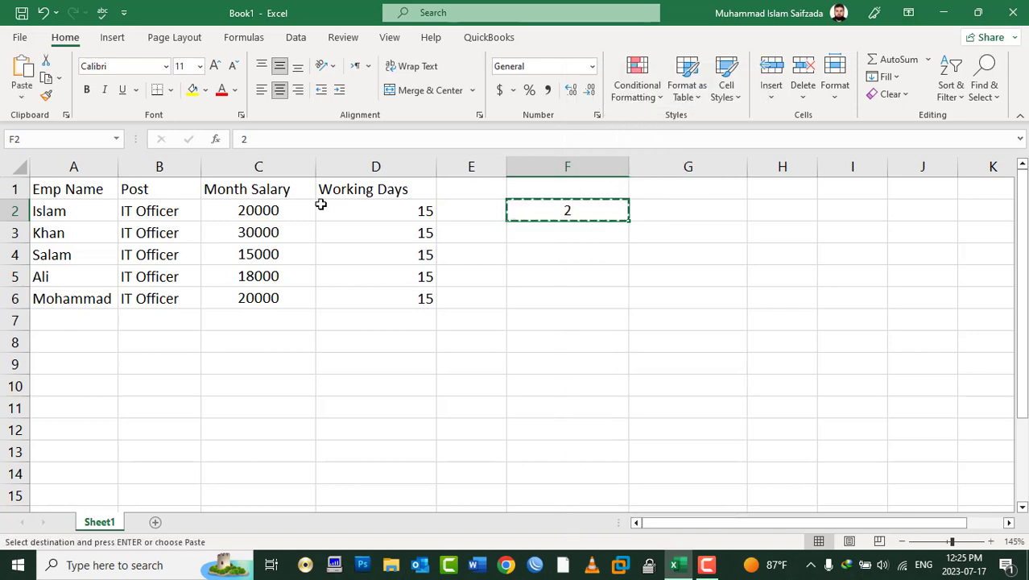
Step: Divide the Month Salary values in C2:C6 by 2 using Paste Special Divide
{"action": "left_click_drag", "start_coordinate": [264, 211], "coordinate": [280, 296]}
{"action": "right_click", "coordinate": [280, 296]}
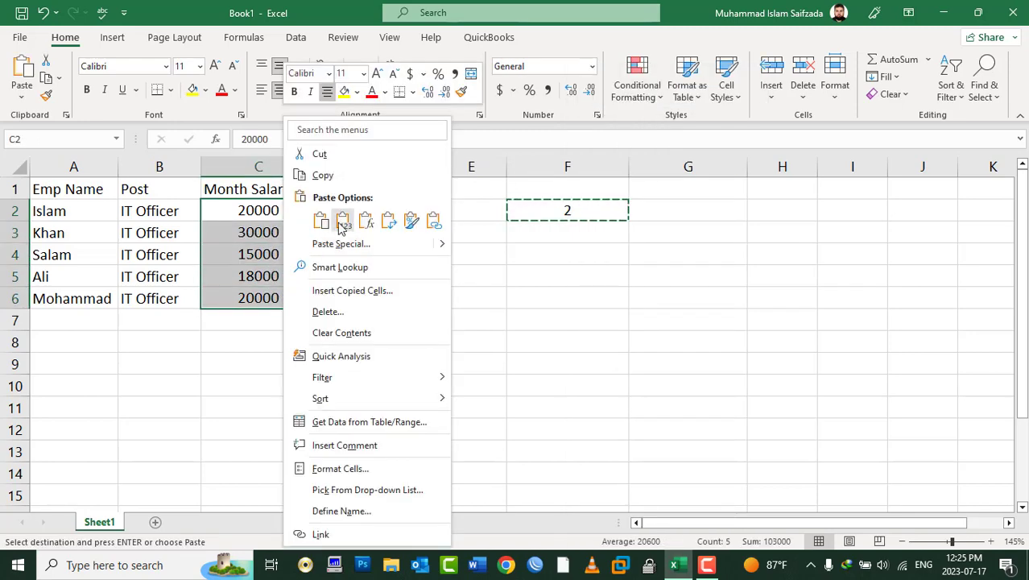
{"action": "left_click", "coordinate": [346, 244]}
{"action": "left_click", "coordinate": [372, 300]}
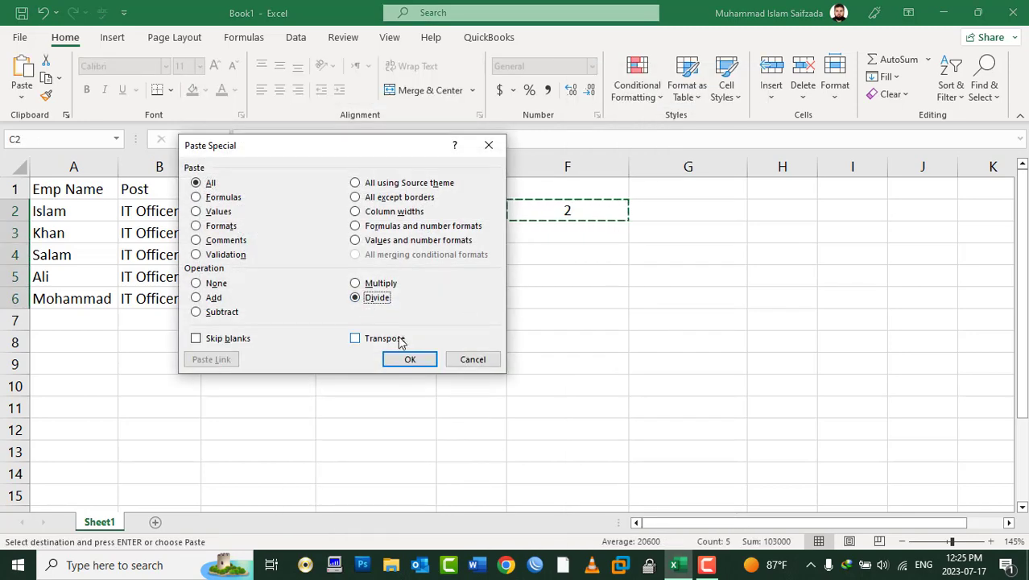
{"action": "left_click", "coordinate": [407, 358]}
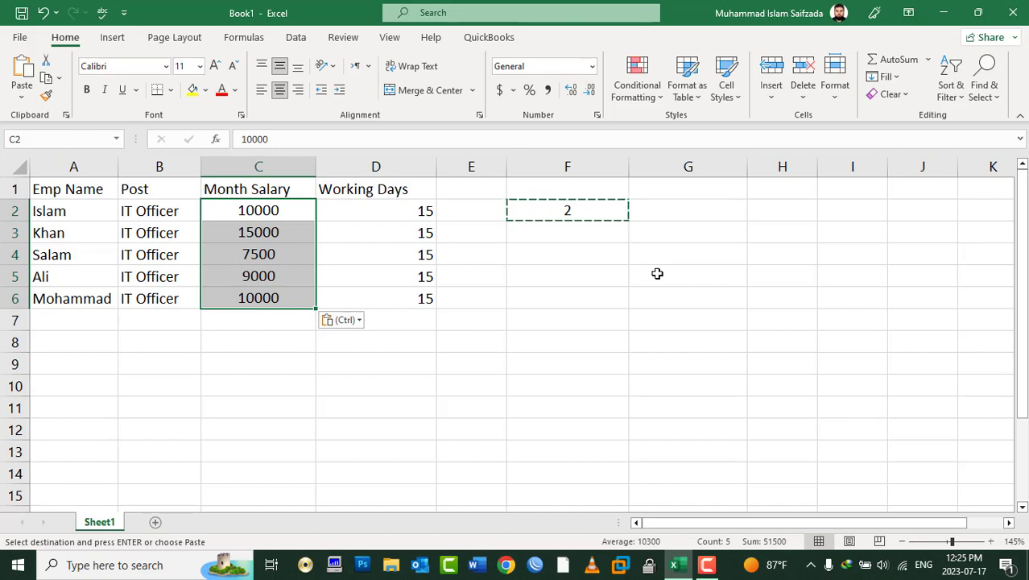
Step: Head column E with 'G-Salary' in E1
{"action": "key", "text": "Escape"}
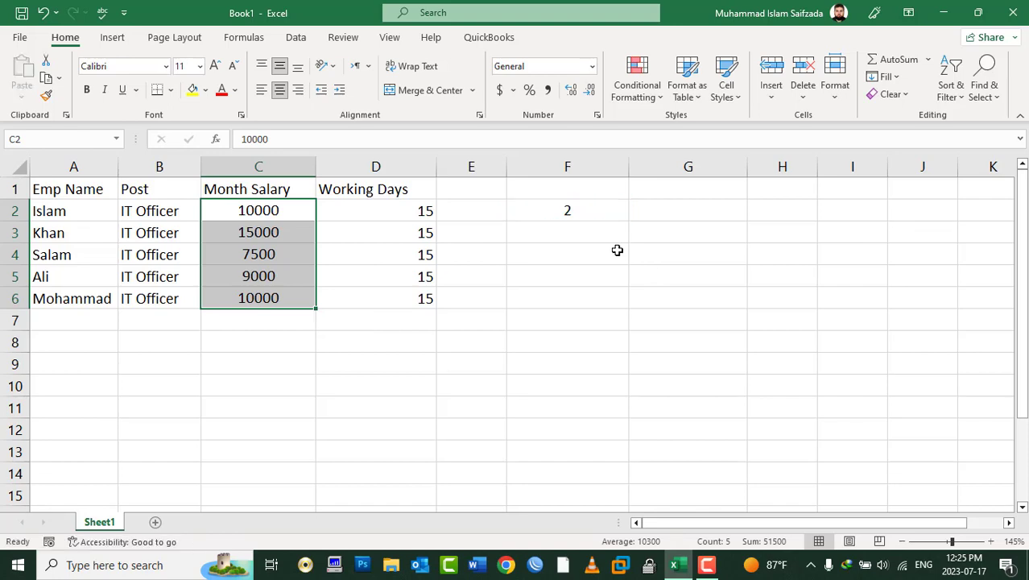
{"action": "left_click", "coordinate": [469, 184]}
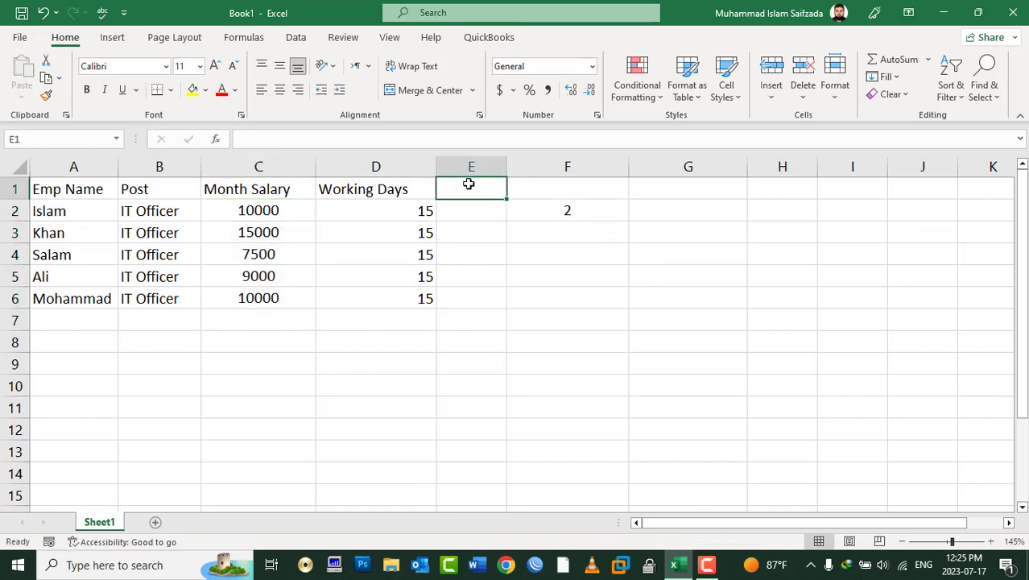
{"action": "type", "text": "G-Salar"}
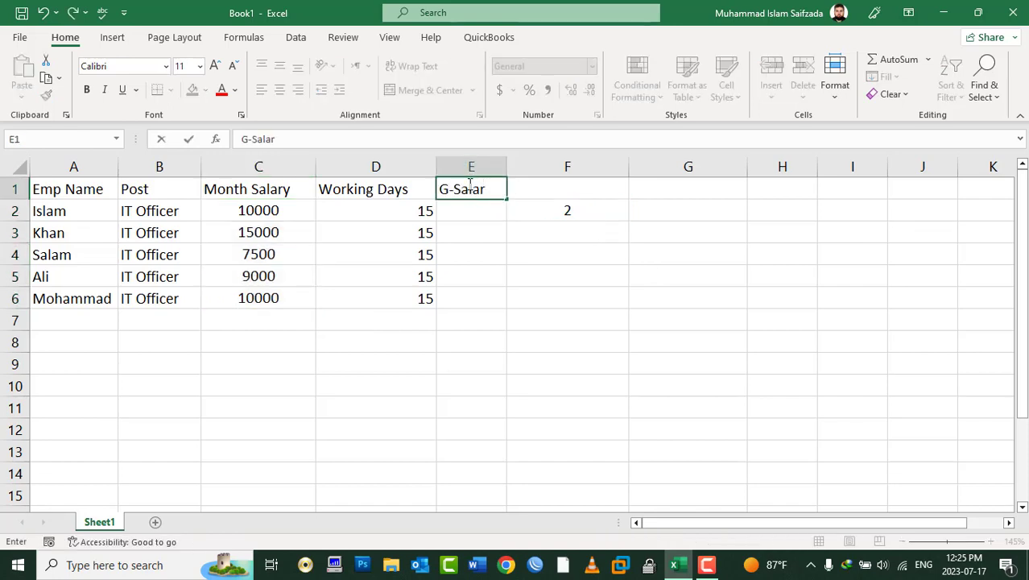
{"action": "type", "text": "y"}
{"action": "key", "text": "Return"}
Step: Try a C2 division formula in E2, then undo and redo to restore doubled Month Salary
{"action": "type", "text": "="}
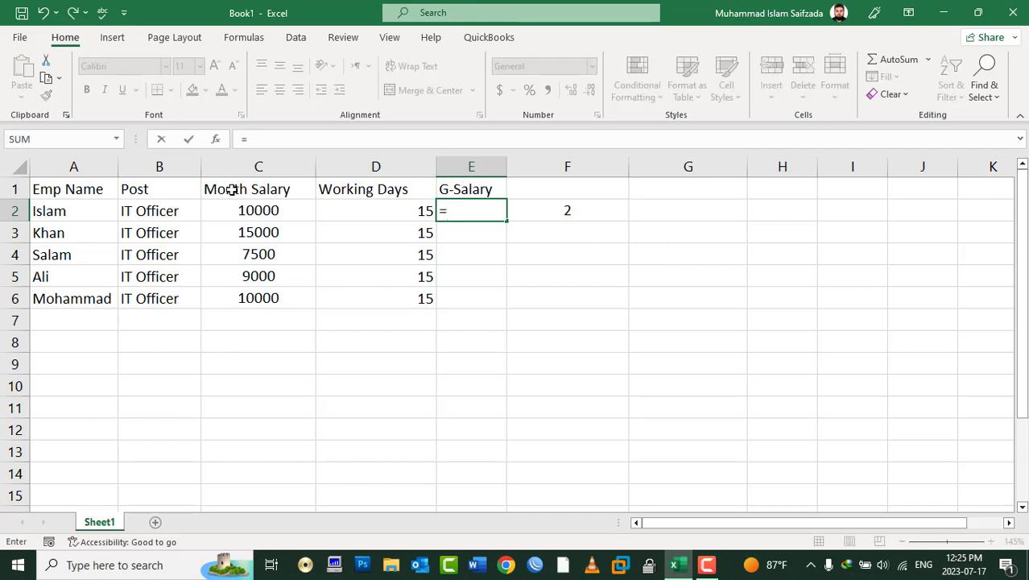
{"action": "left_click", "coordinate": [252, 207]}
{"action": "type", "text": "/2"}
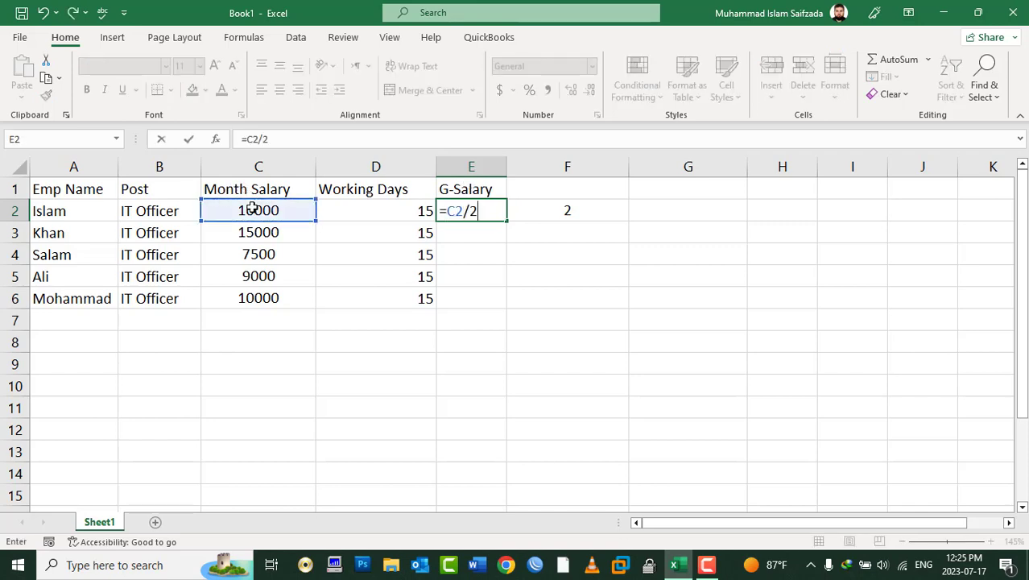
{"action": "key", "text": "Return"}
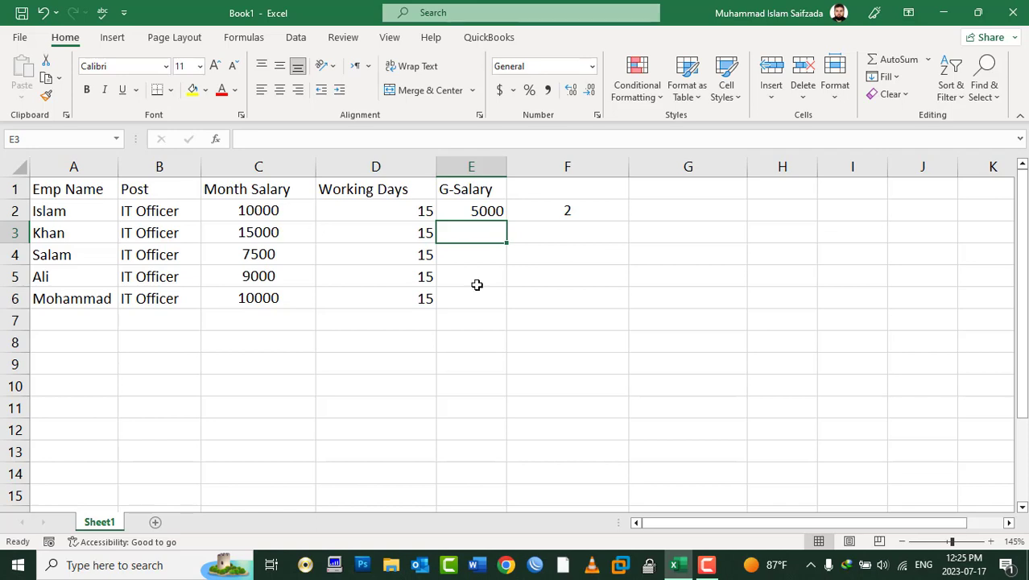
{"action": "key", "text": "ctrl+z"}
{"action": "key", "text": "ctrl+y"}
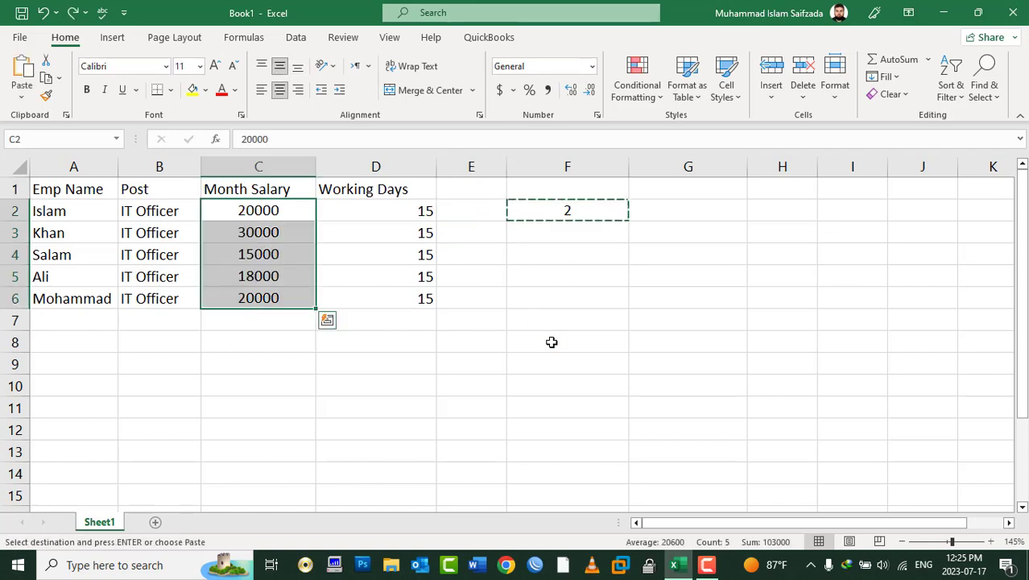
Step: Re-enter the G-Salary heading in E1 and the formula =C2/2 in E2
{"action": "left_click", "coordinate": [464, 187]}
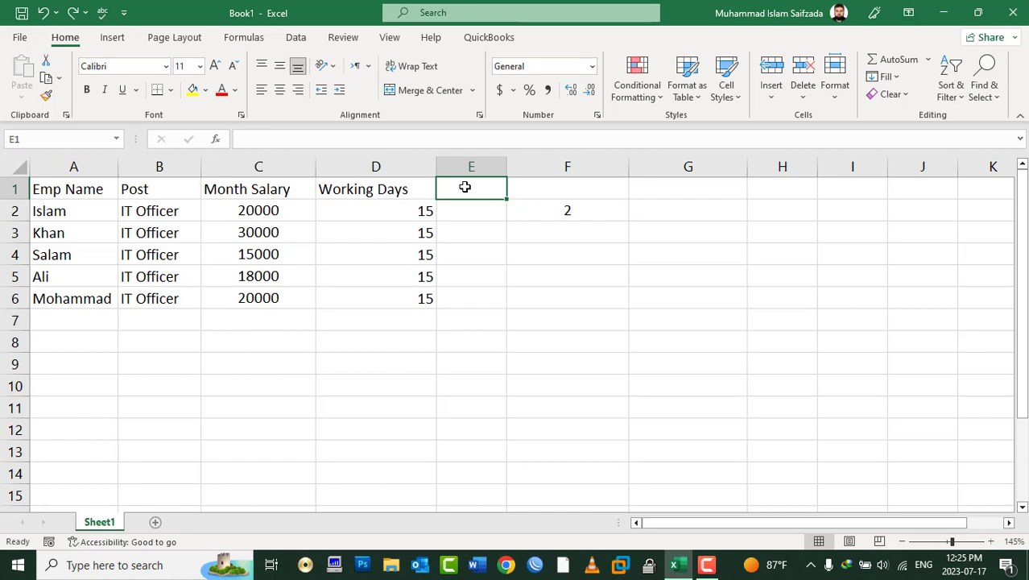
{"action": "type", "text": "G-Salary"}
{"action": "key", "text": "Return"}
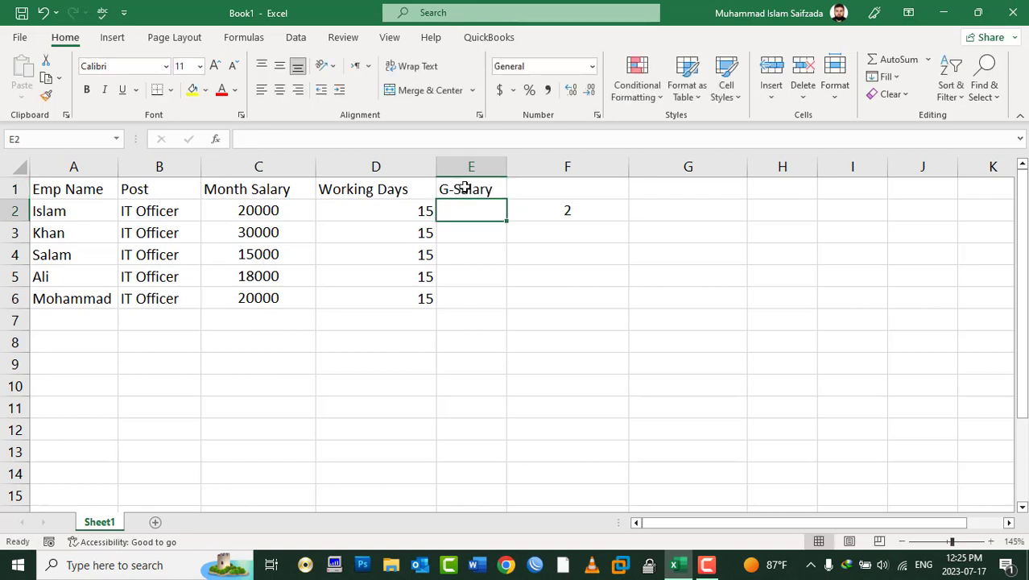
{"action": "type", "text": "="}
{"action": "left_click", "coordinate": [283, 207]}
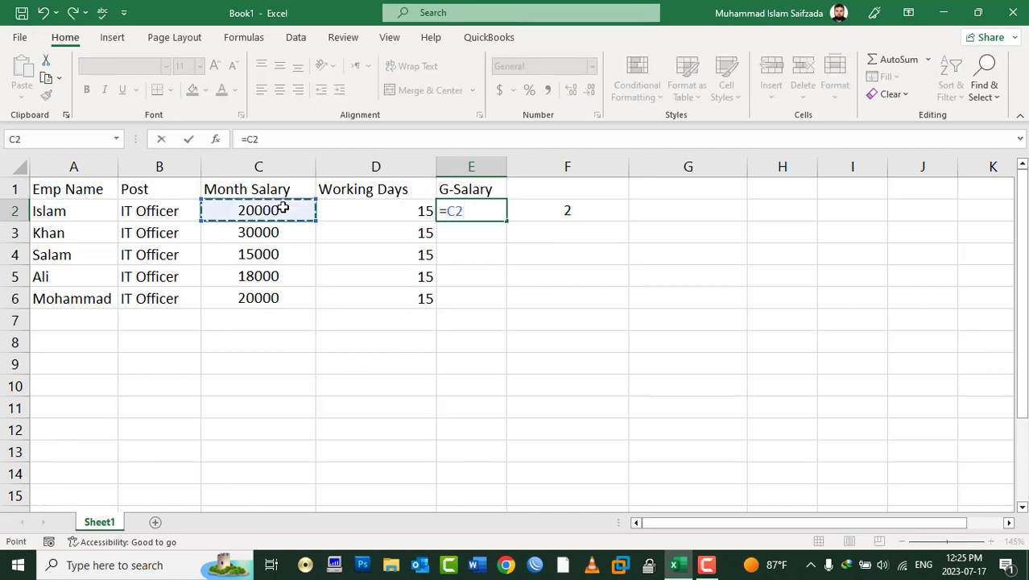
{"action": "type", "text": "/2"}
{"action": "key", "text": "Return"}
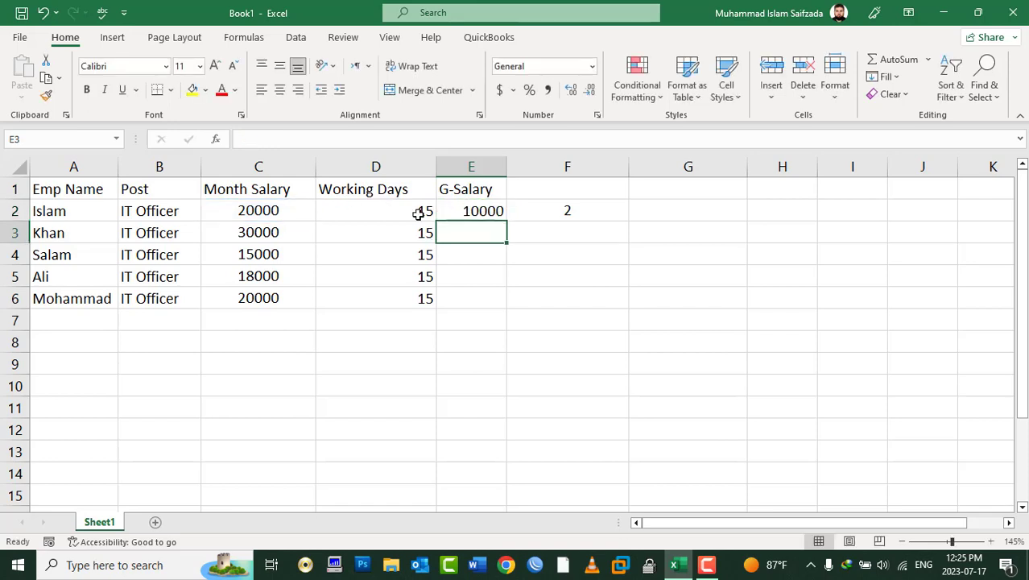
Step: Fill =C2/2 down to E6, then clear E2:E6 again
{"action": "left_click_drag", "start_coordinate": [466, 211], "coordinate": [466, 303]}
{"action": "key", "text": "ctrl+d"}
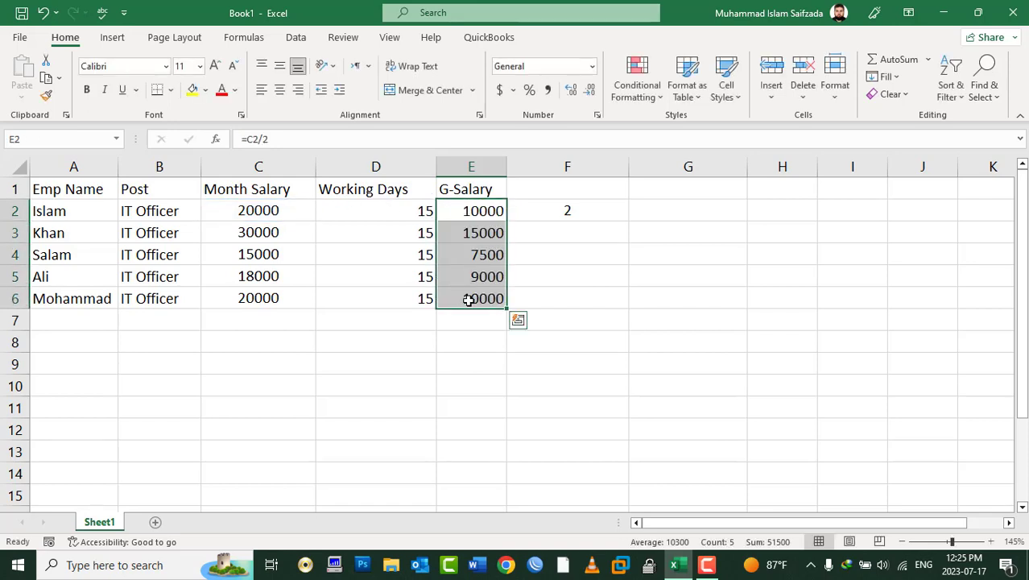
{"action": "type", "text": "="}
{"action": "key", "text": "Escape"}
{"action": "key", "text": "Delete"}
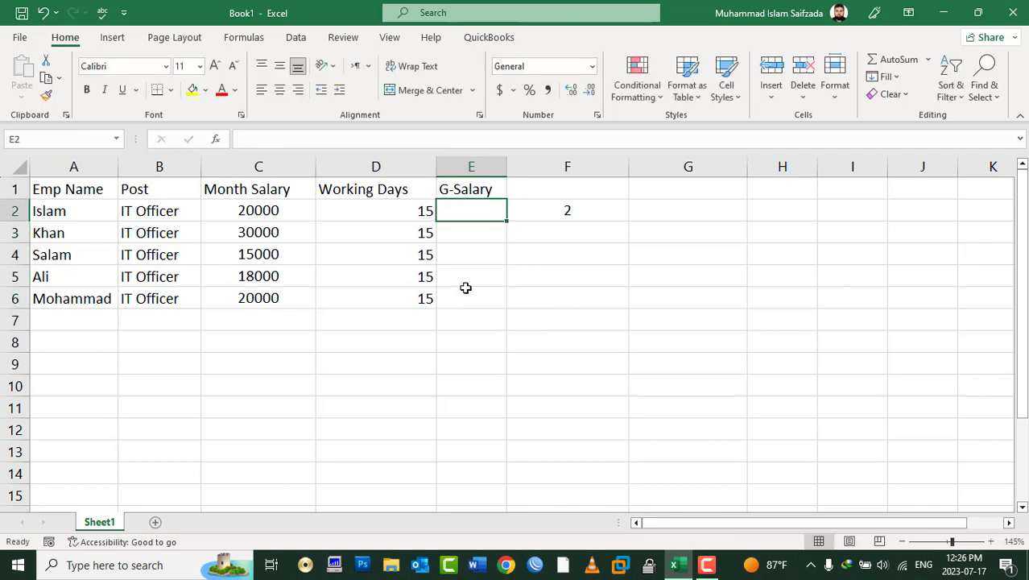
Step: Enter =SUM(C2/30)*D2 in E2 and fill it down to E6
{"action": "type", "text": "=sum"}
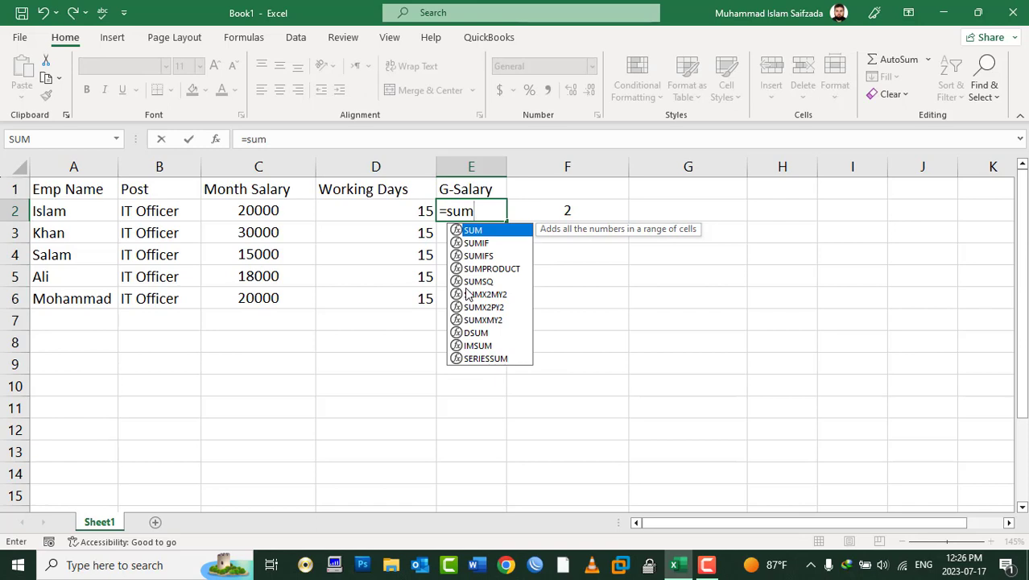
{"action": "type", "text": "("}
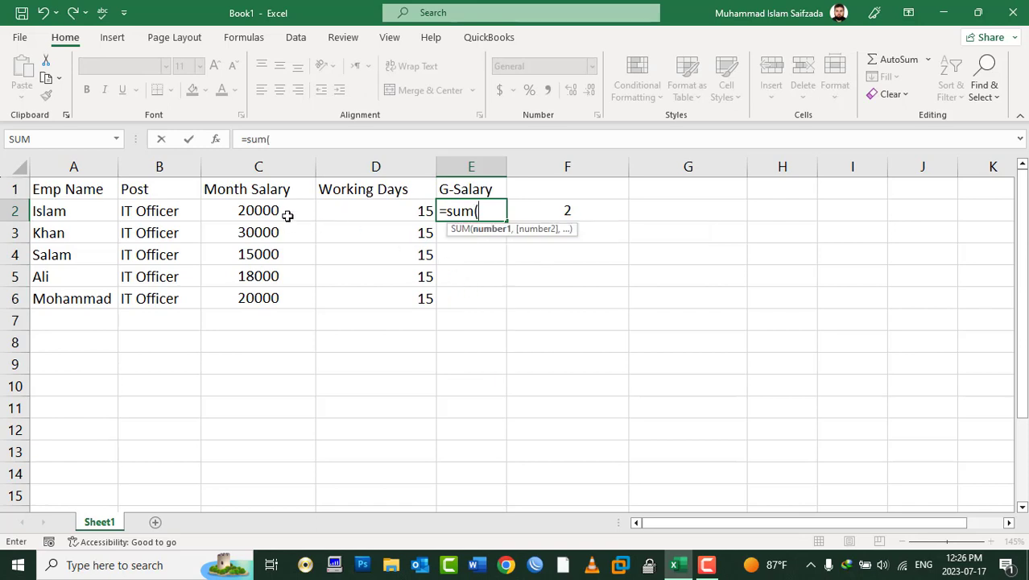
{"action": "left_click", "coordinate": [288, 211]}
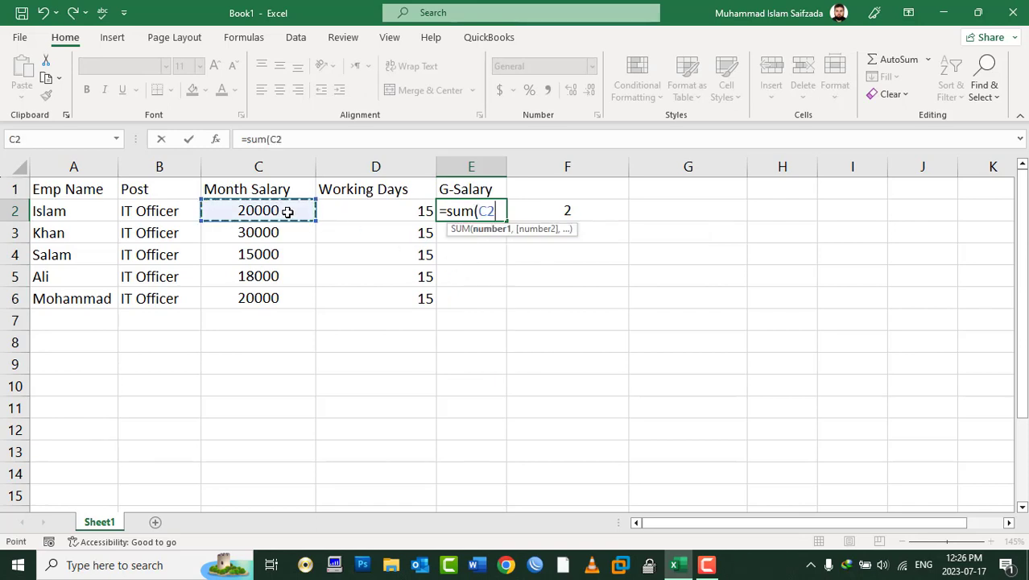
{"action": "type", "text": "/"}
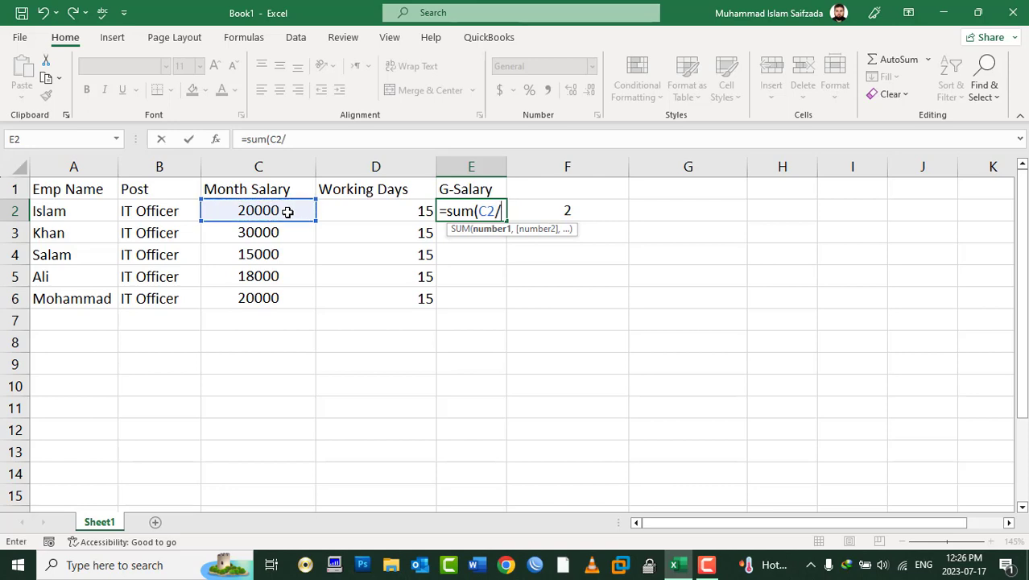
{"action": "type", "text": "30"}
{"action": "type", "text": ")*"}
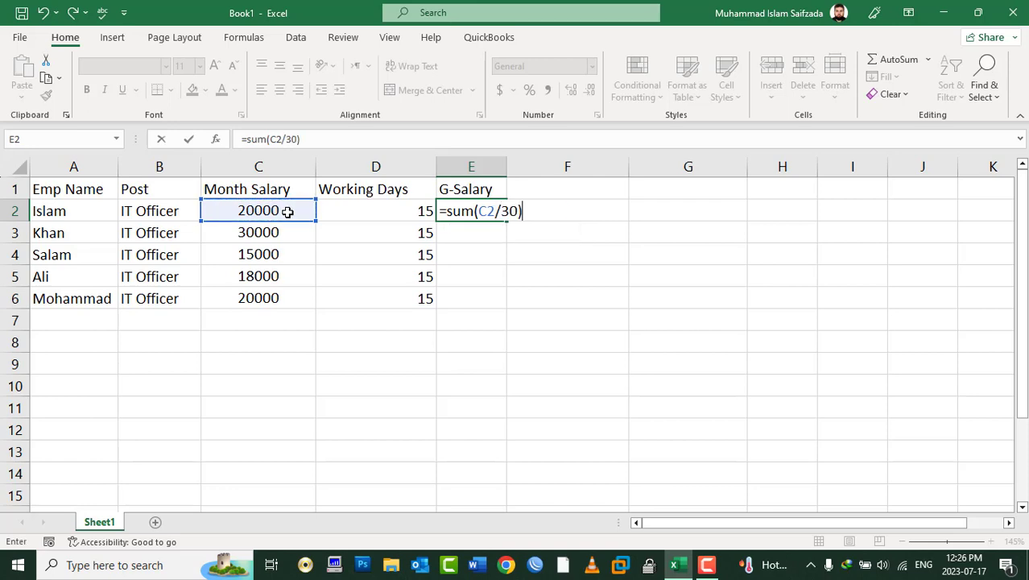
{"action": "left_click", "coordinate": [372, 212]}
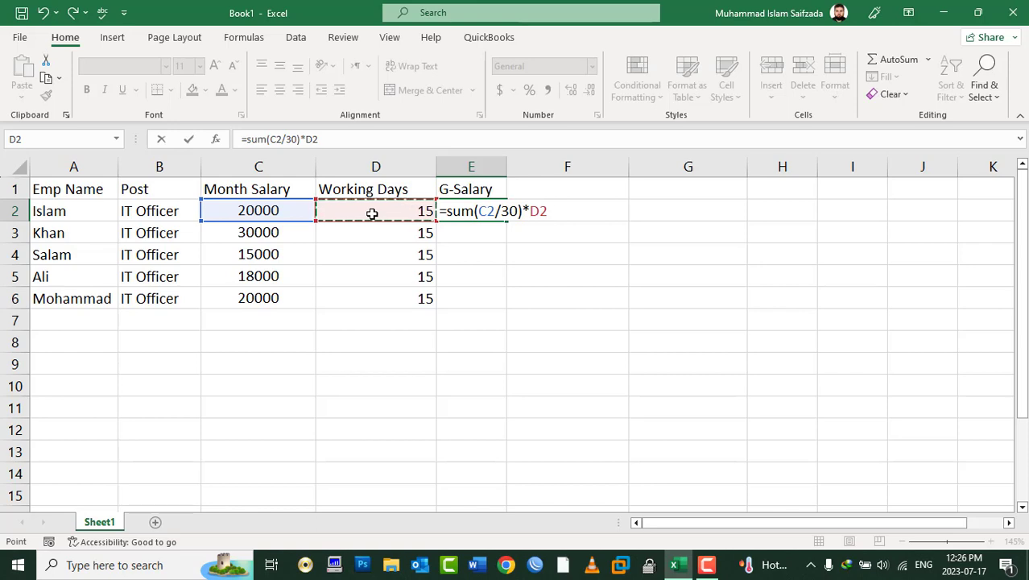
{"action": "key", "text": "Return"}
{"action": "key", "text": "Up"}
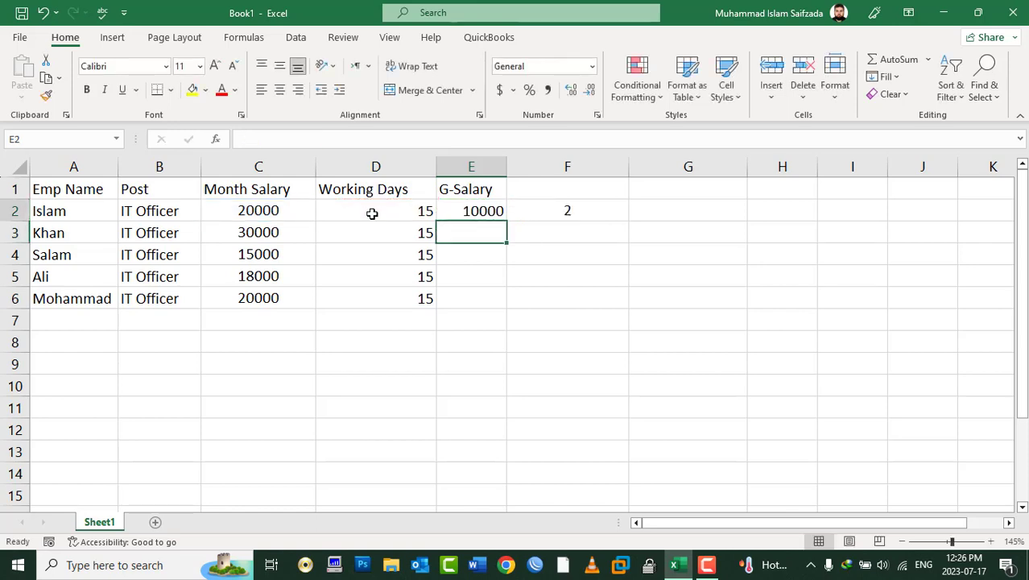
{"action": "key", "text": "shift+Down"}
{"action": "key", "text": "shift+Down"}
{"action": "key", "text": "shift+Down"}
{"action": "key", "text": "shift+Down"}
{"action": "key", "text": "ctrl+d"}
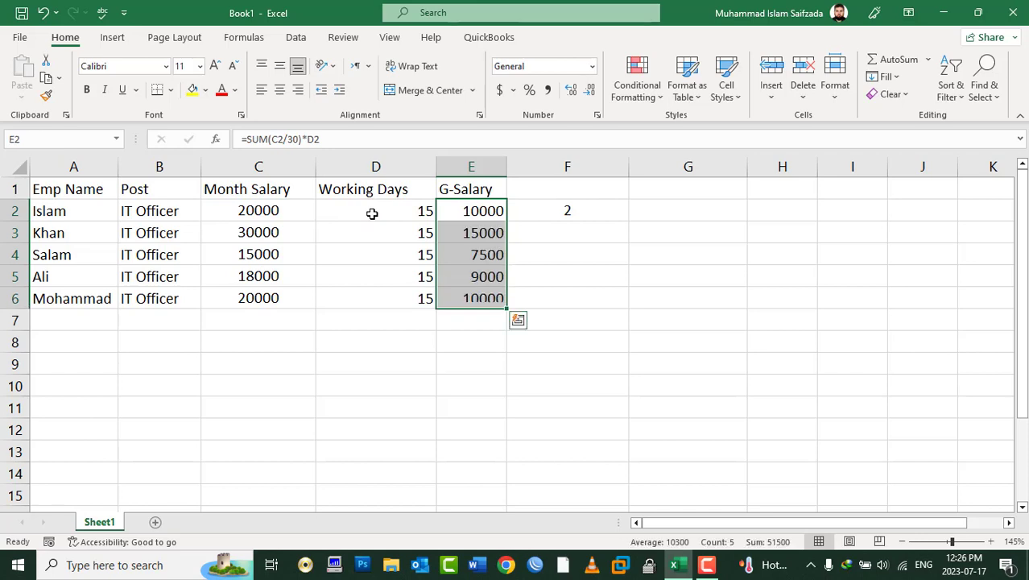
Step: Set Working Days in D3:D6 to 20, 18, 30 and 10
{"action": "left_click", "coordinate": [372, 213]}
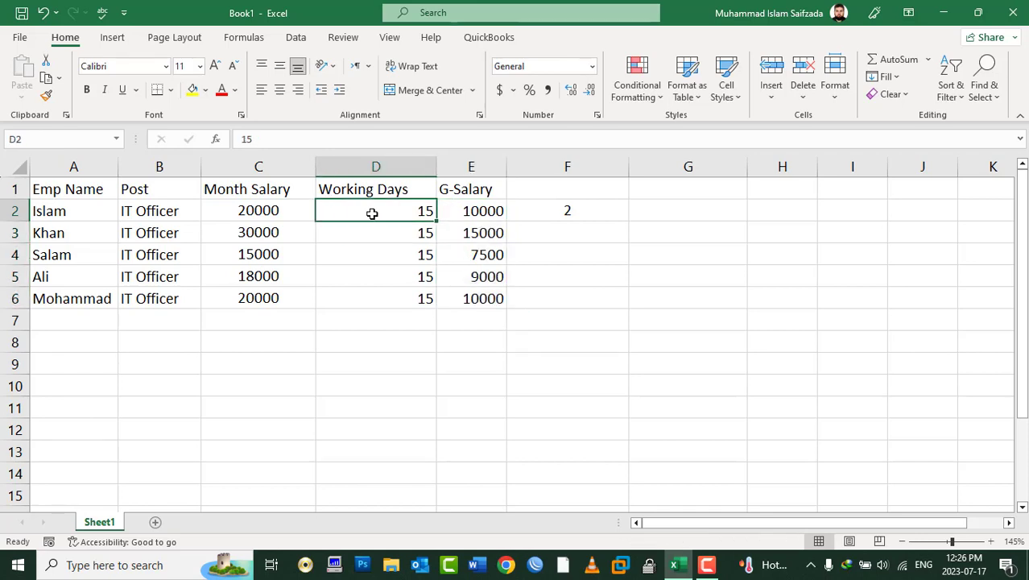
{"action": "key", "text": "Down"}
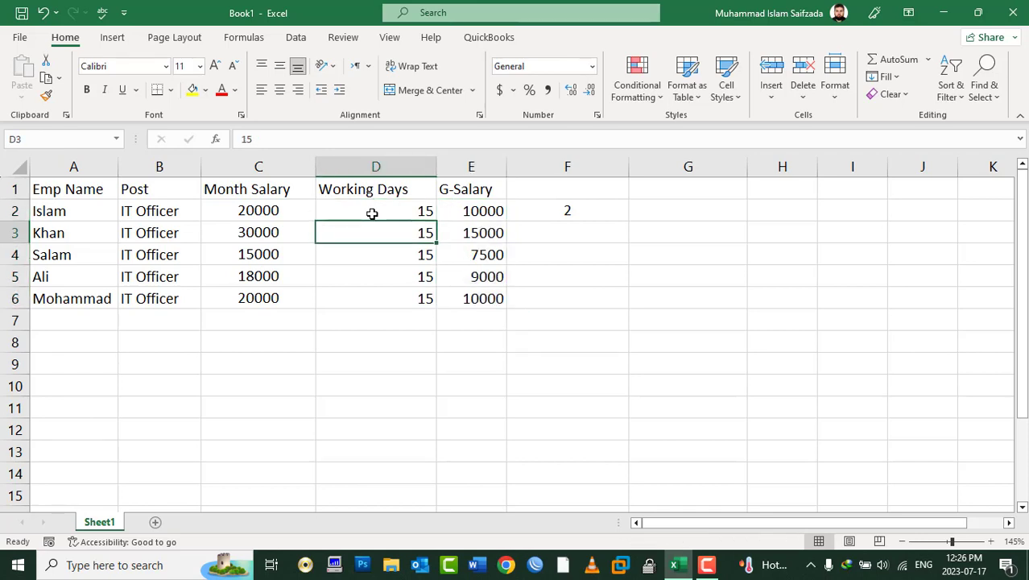
{"action": "type", "text": "20"}
{"action": "key", "text": "Return"}
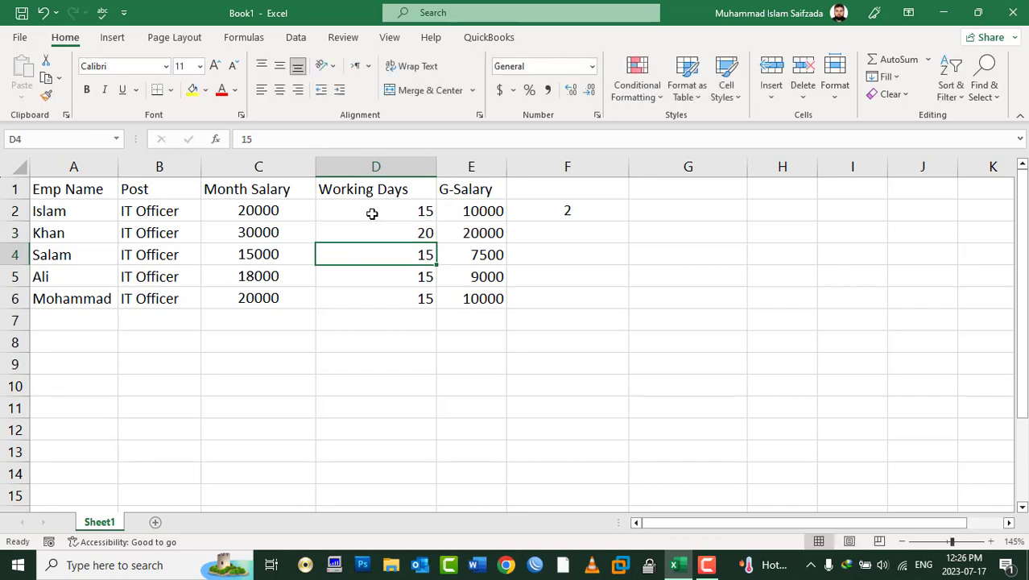
{"action": "type", "text": "18"}
{"action": "key", "text": "Return"}
{"action": "type", "text": "30"}
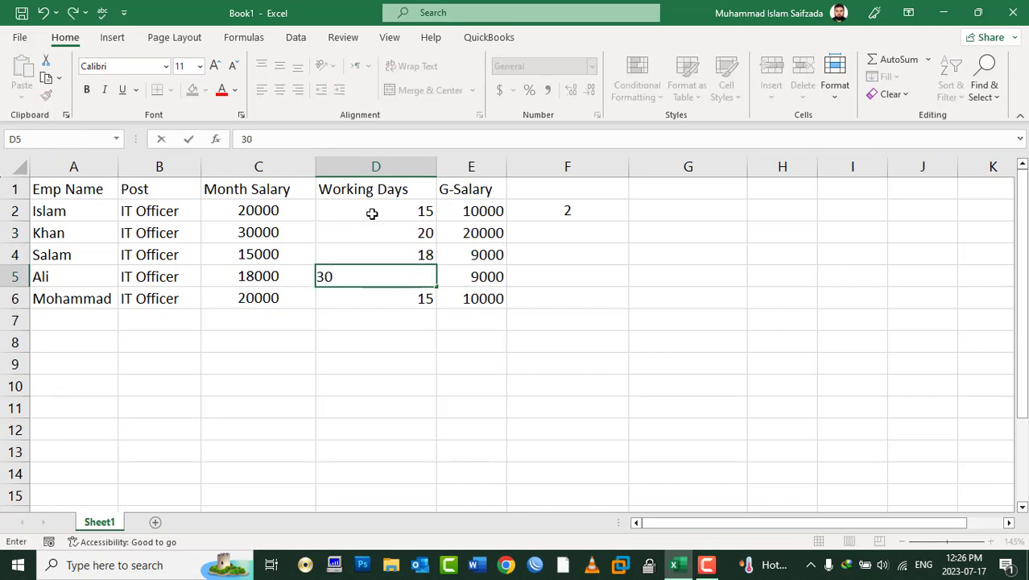
{"action": "key", "text": "Return"}
{"action": "type", "text": "10"}
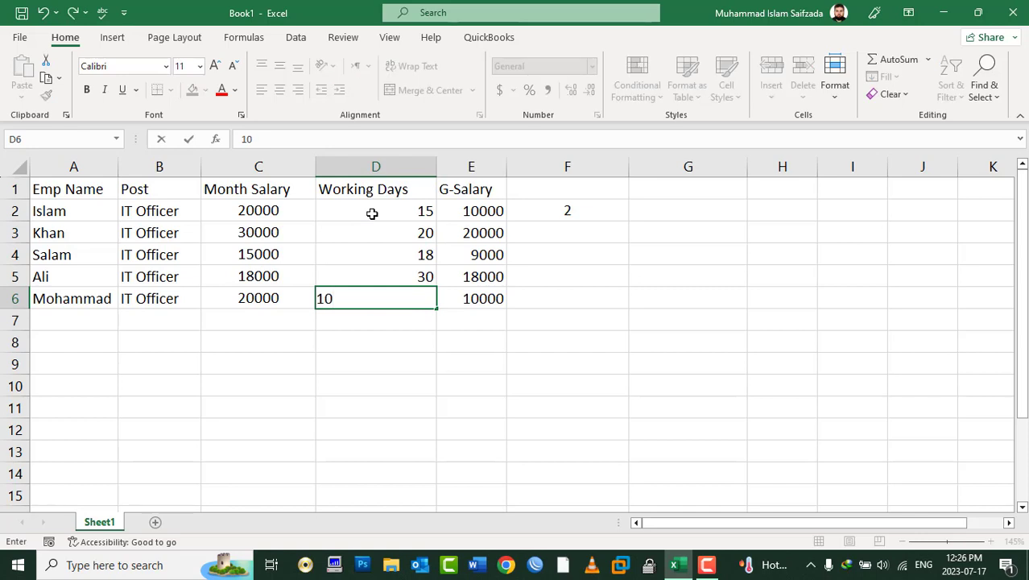
{"action": "key", "text": "Return"}
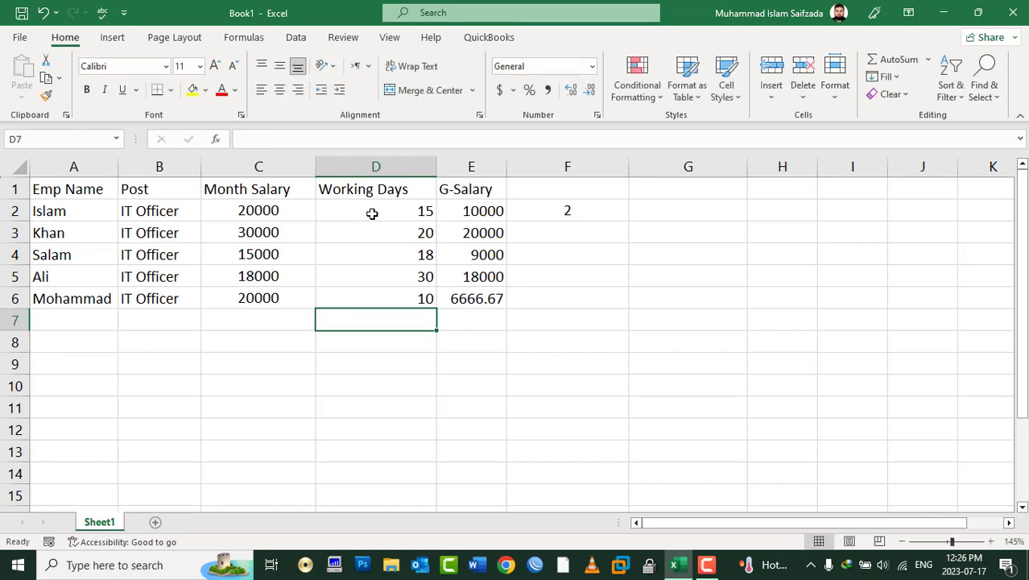
{"action": "left_click", "coordinate": [687, 234]}
{"action": "right_click", "coordinate": [689, 236]}
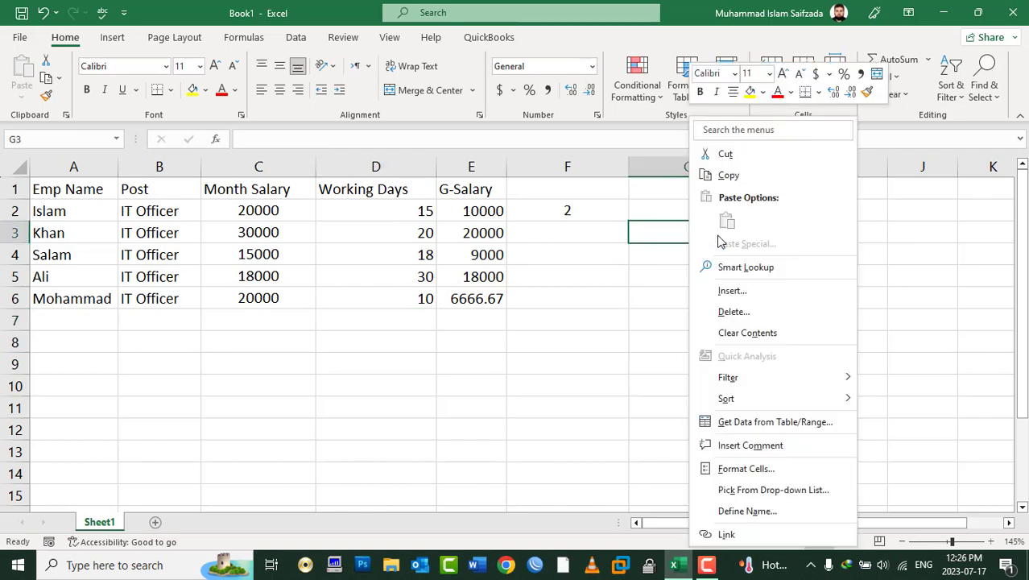
{"action": "left_click", "coordinate": [730, 175]}
{"action": "right_click", "coordinate": [652, 272]}
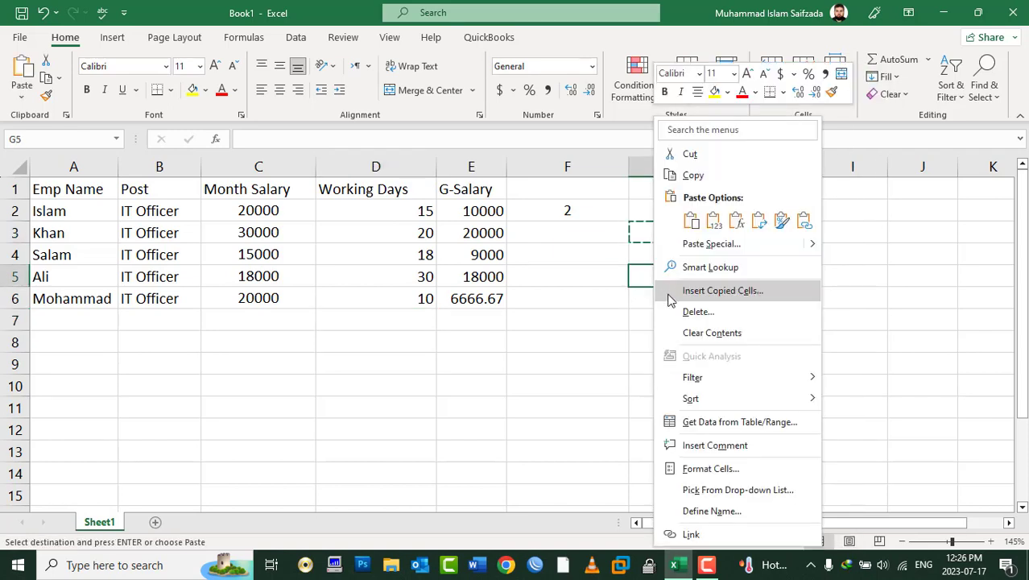
{"action": "left_click", "coordinate": [693, 242]}
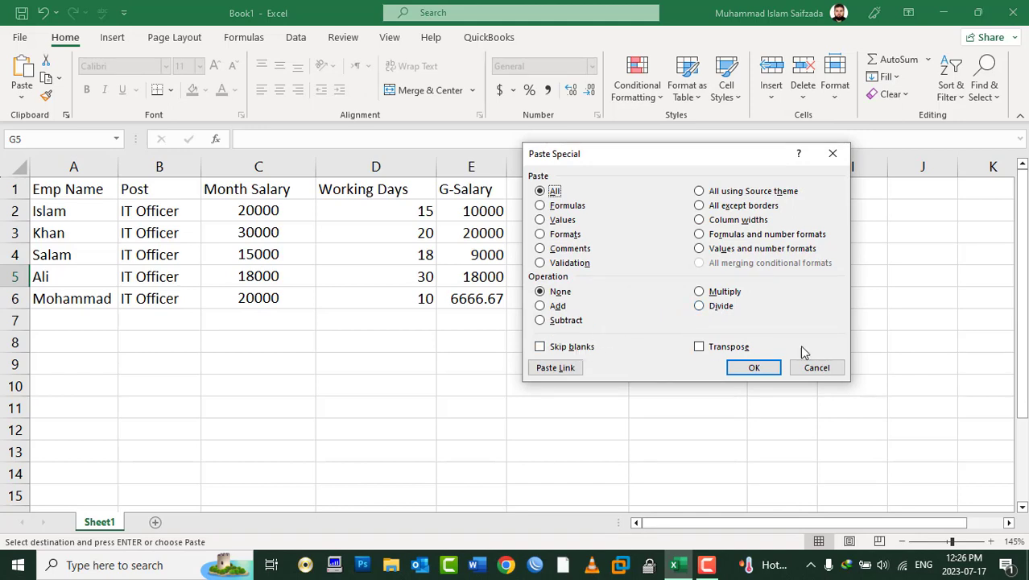
{"action": "left_click", "coordinate": [815, 368]}
Step: Enter Welcome in C10 and Afghanistan in E10
{"action": "key", "text": "Escape"}
{"action": "left_click", "coordinate": [258, 388]}
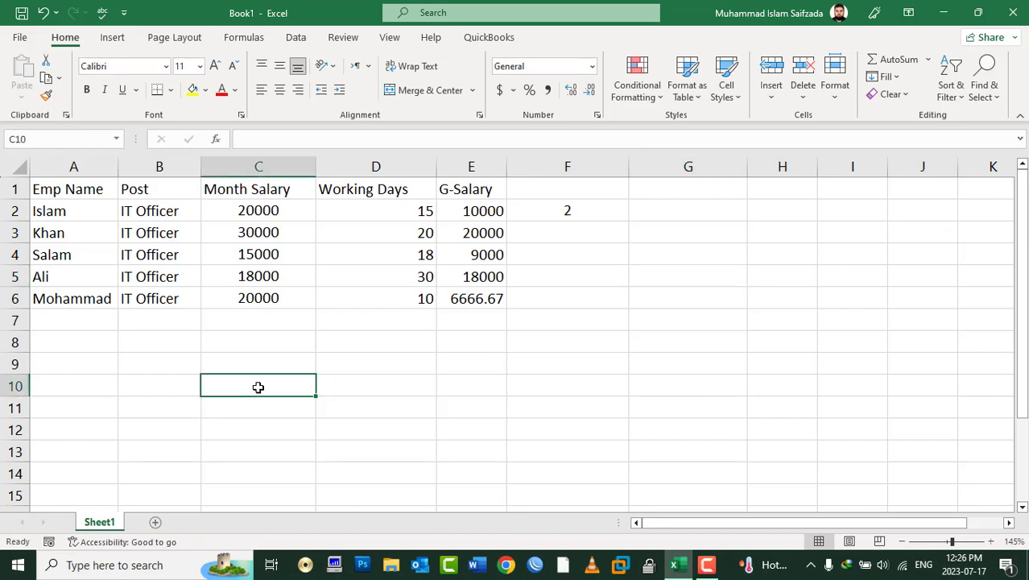
{"action": "type", "text": "Welcome"}
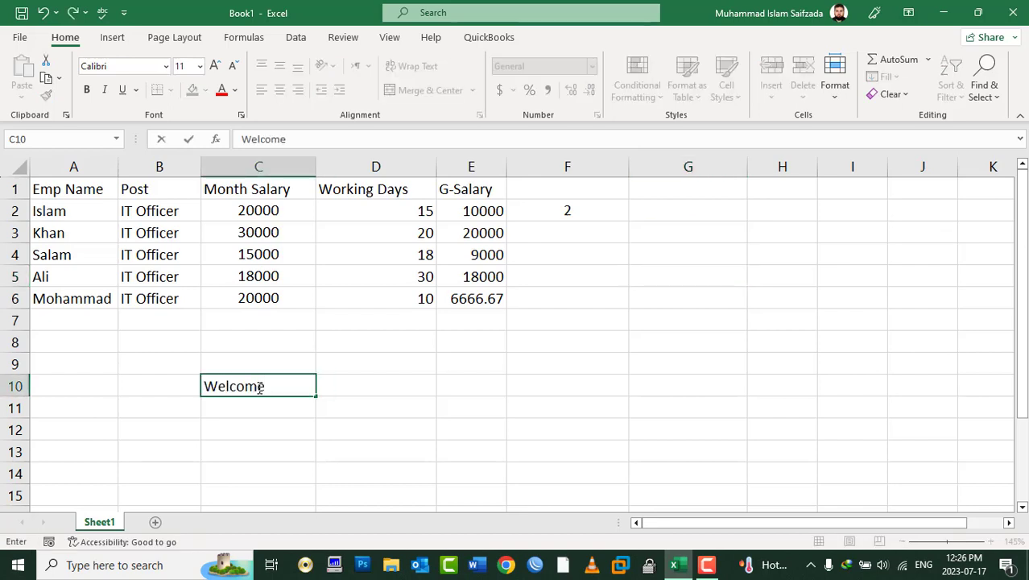
{"action": "key", "text": "Return"}
{"action": "key", "text": "Up"}
{"action": "key", "text": "Right"}
{"action": "key", "text": "Right"}
{"action": "type", "text": "Af"}
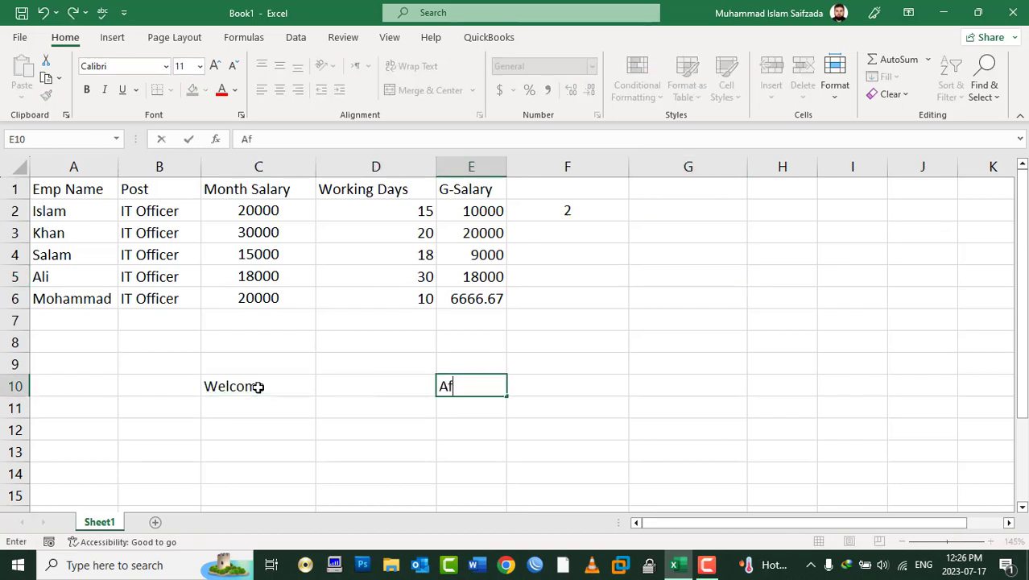
{"action": "type", "text": "ghanistan"}
{"action": "key", "text": "Return"}
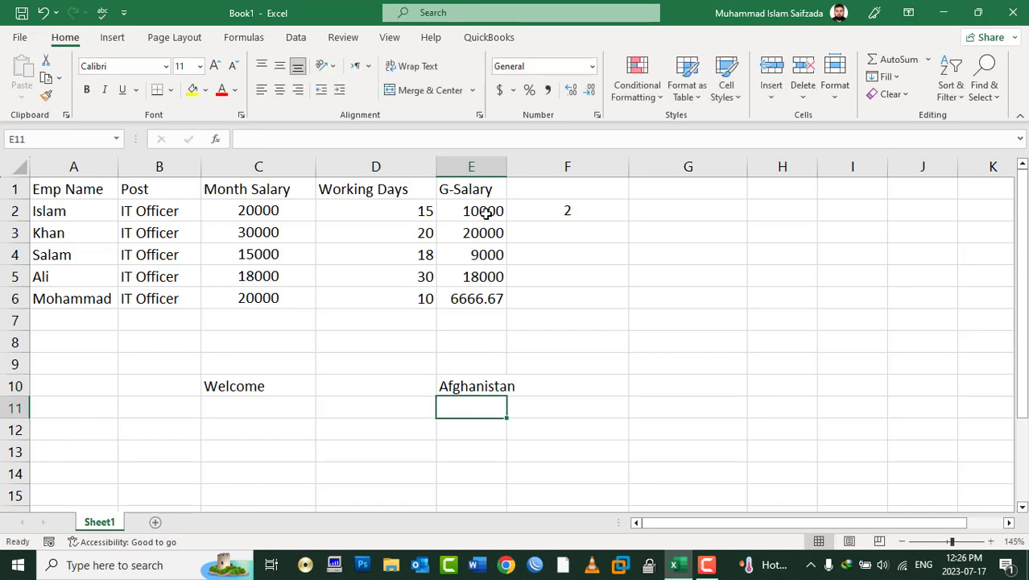
Step: Auto-fit column E and type To in D11
{"action": "double_click", "coordinate": [507, 166]}
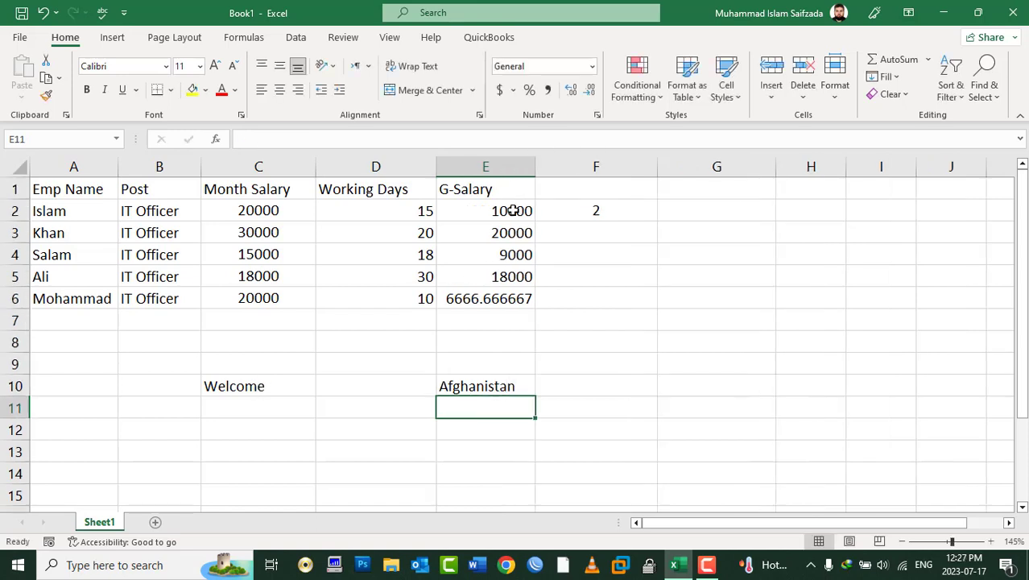
{"action": "left_click", "coordinate": [376, 406]}
{"action": "type", "text": "To"}
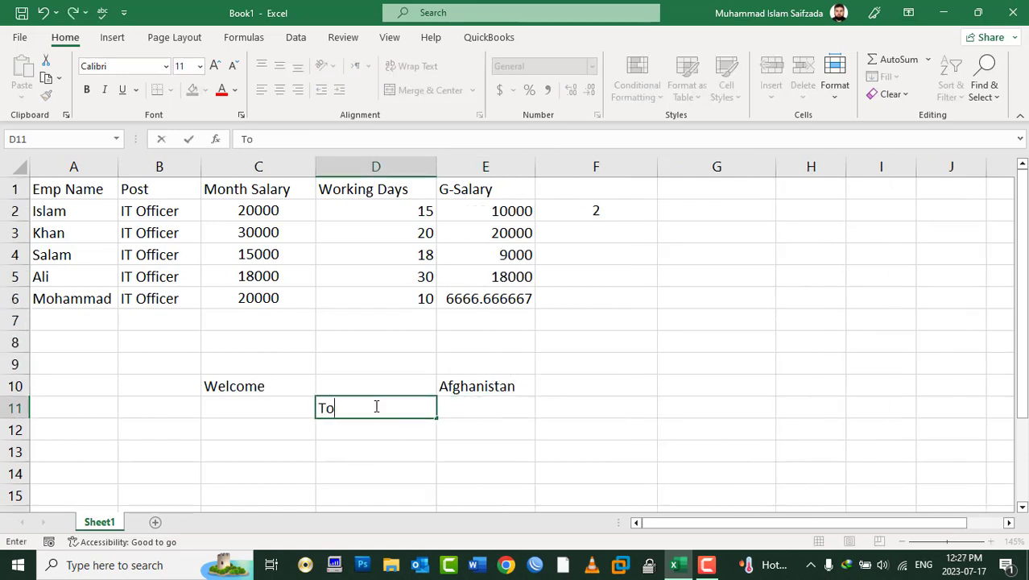
{"action": "key", "text": "Return"}
{"action": "key", "text": "Up"}
{"action": "key", "text": "Up"}
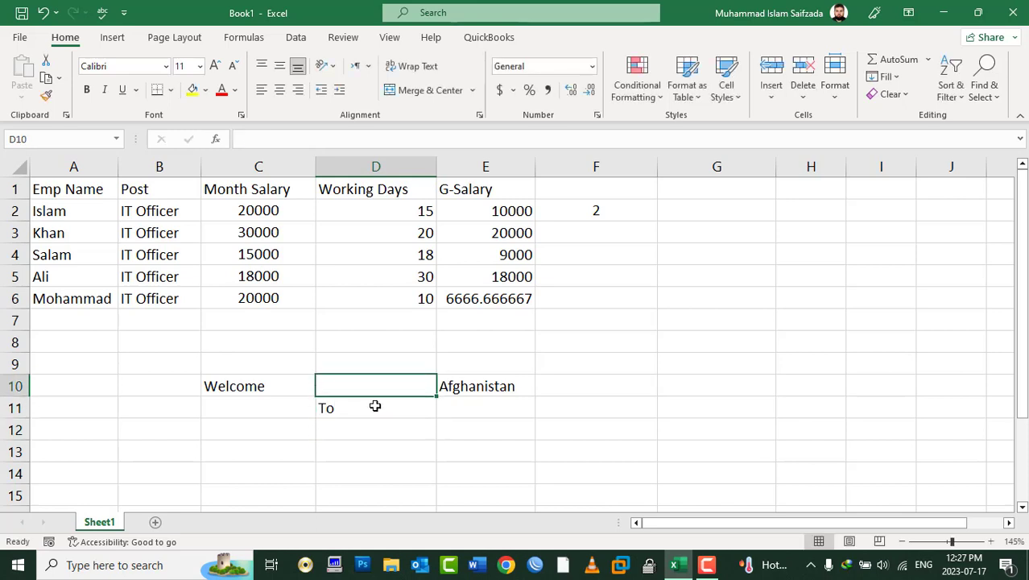
Step: Copy the range C10:E10
{"action": "left_click", "coordinate": [375, 406]}
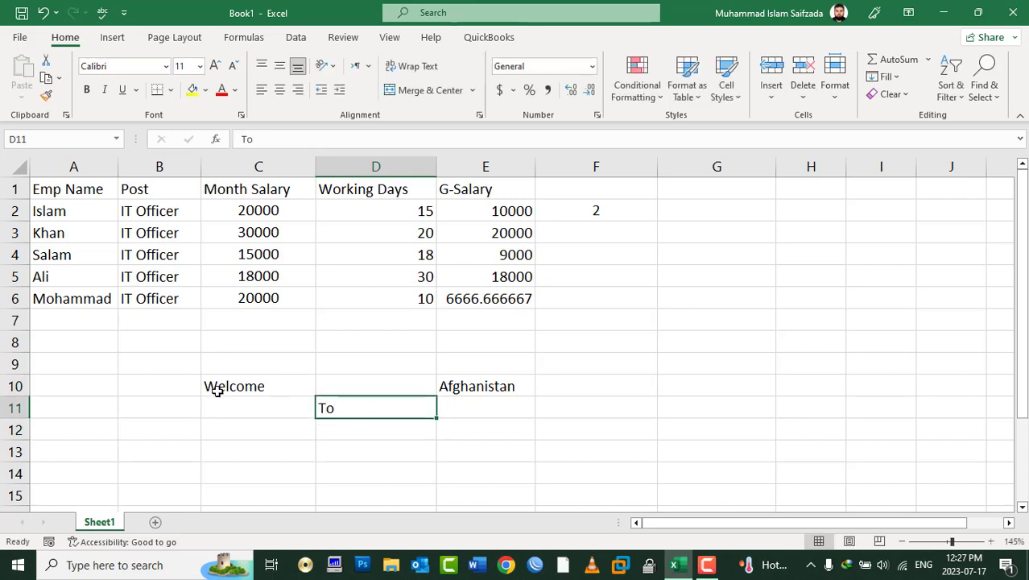
{"action": "left_click_drag", "start_coordinate": [218, 387], "coordinate": [304, 373]}
{"action": "left_click", "coordinate": [282, 405]}
{"action": "left_click", "coordinate": [475, 403]}
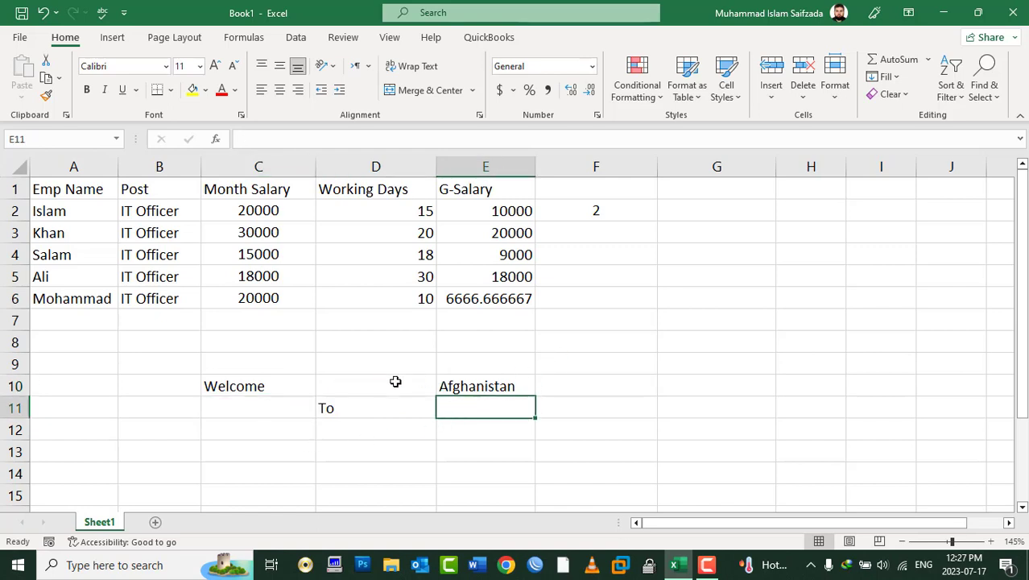
{"action": "left_click_drag", "start_coordinate": [271, 383], "coordinate": [476, 386]}
{"action": "right_click", "coordinate": [484, 382]}
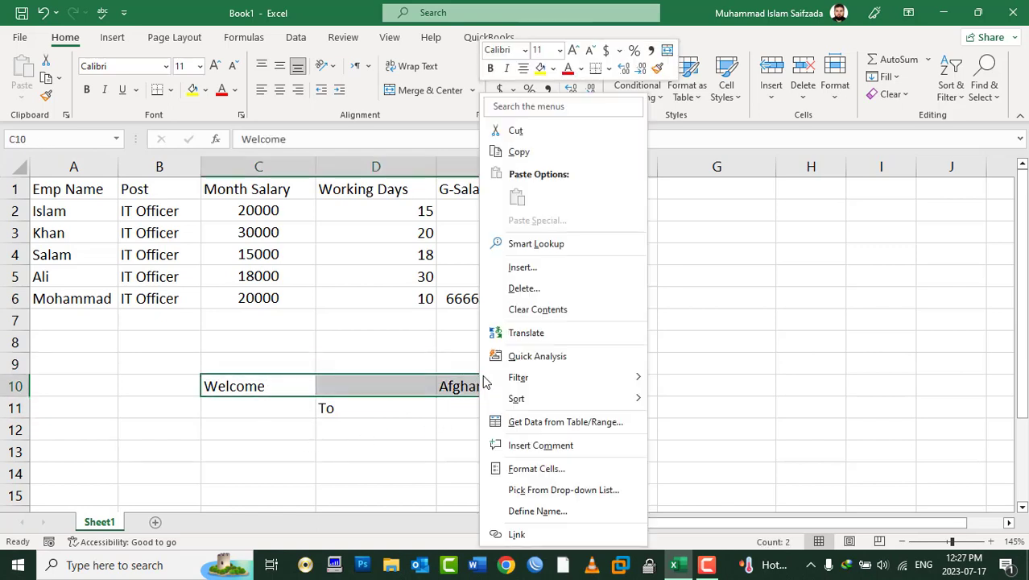
{"action": "left_click", "coordinate": [519, 152]}
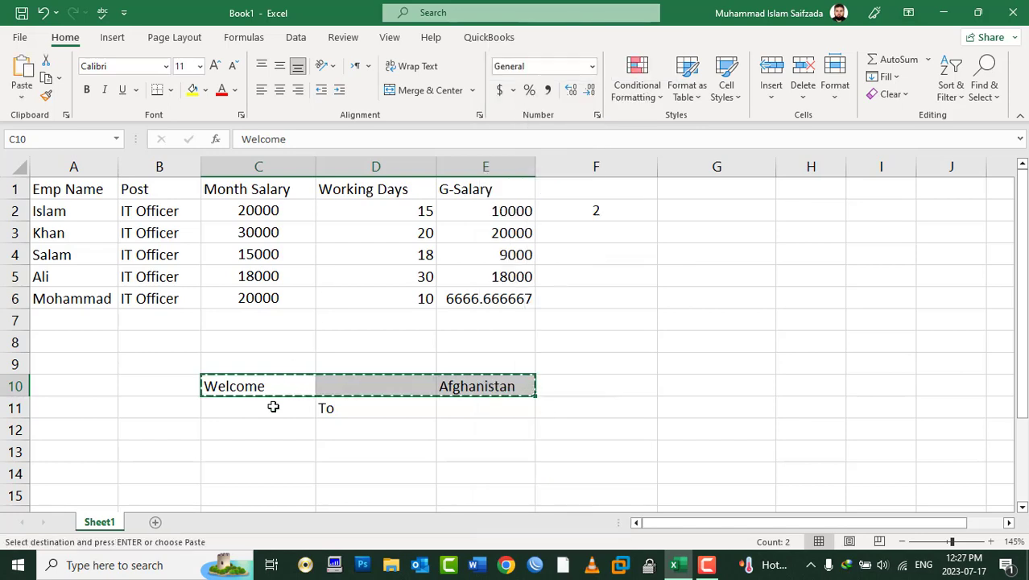
Step: Paste C10:E10 onto C11:E11 with Skip blanks so To in D11 survives
{"action": "left_click_drag", "start_coordinate": [273, 407], "coordinate": [468, 397]}
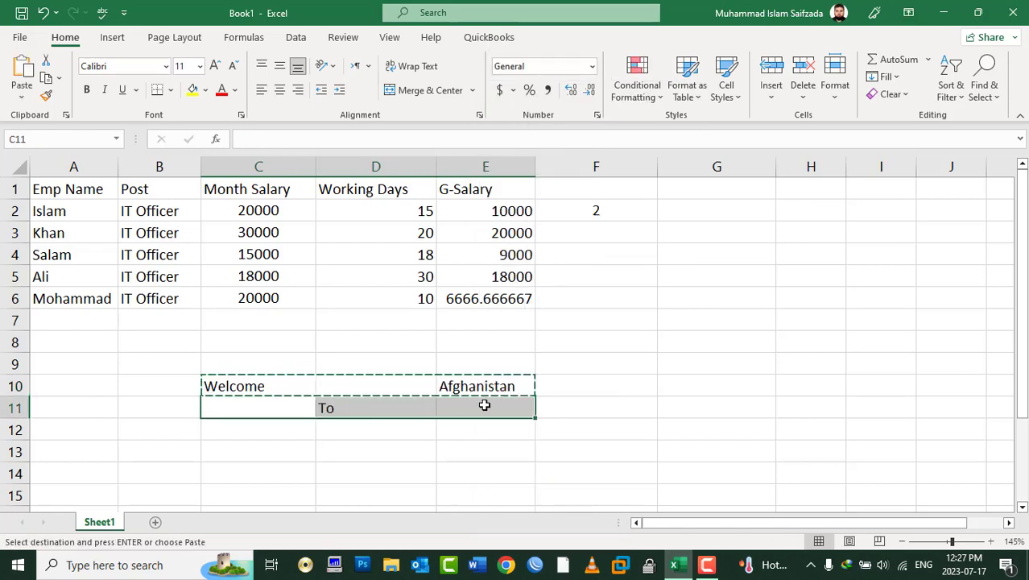
{"action": "left_click", "coordinate": [22, 96]}
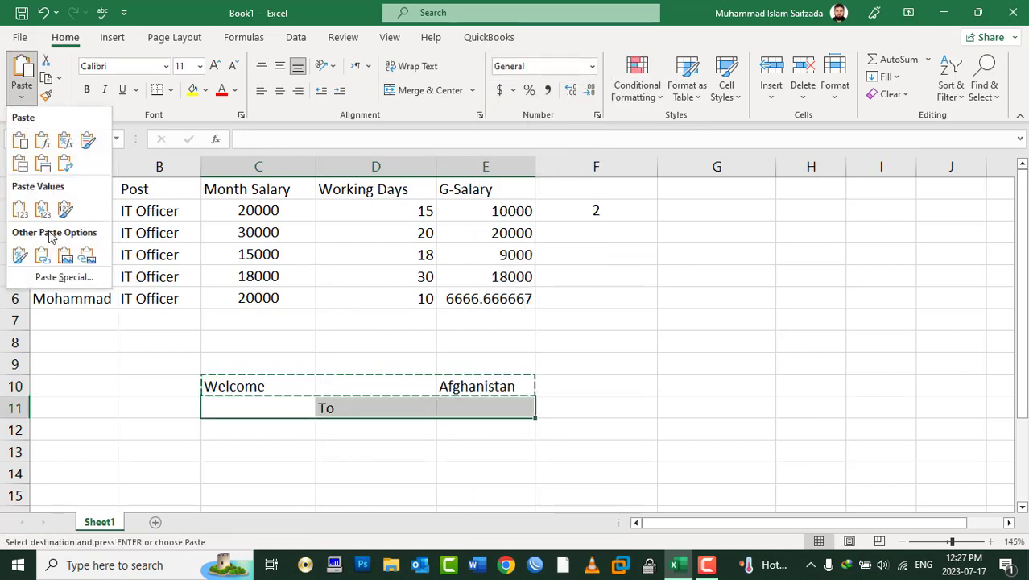
{"action": "left_click", "coordinate": [61, 277]}
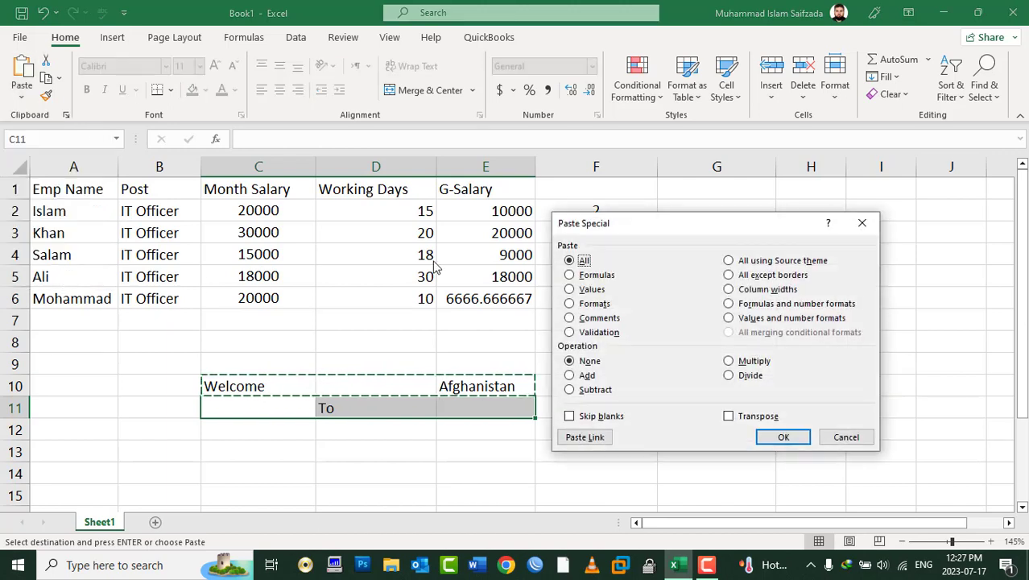
{"action": "left_click", "coordinate": [611, 420]}
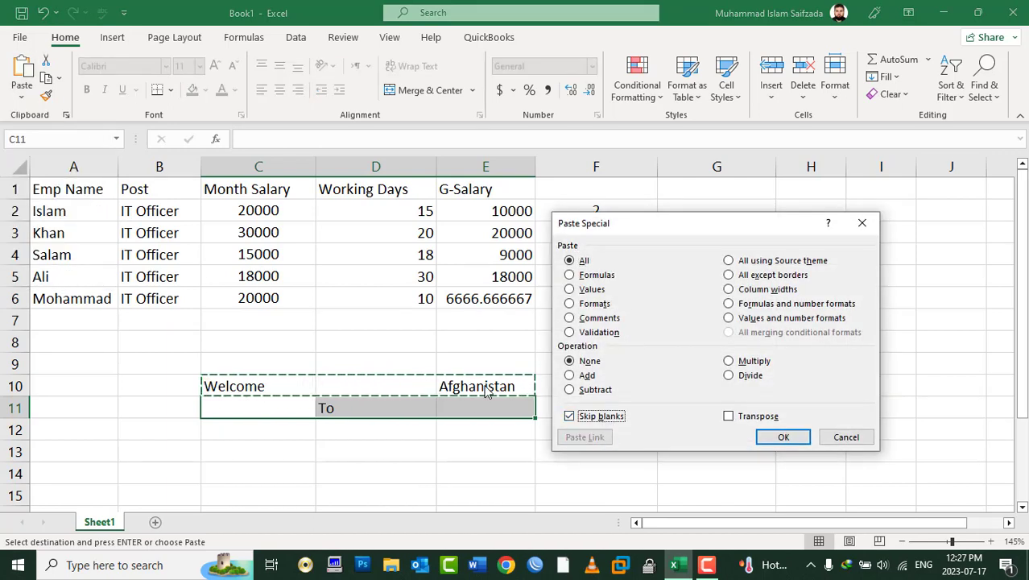
{"action": "left_click", "coordinate": [781, 436]}
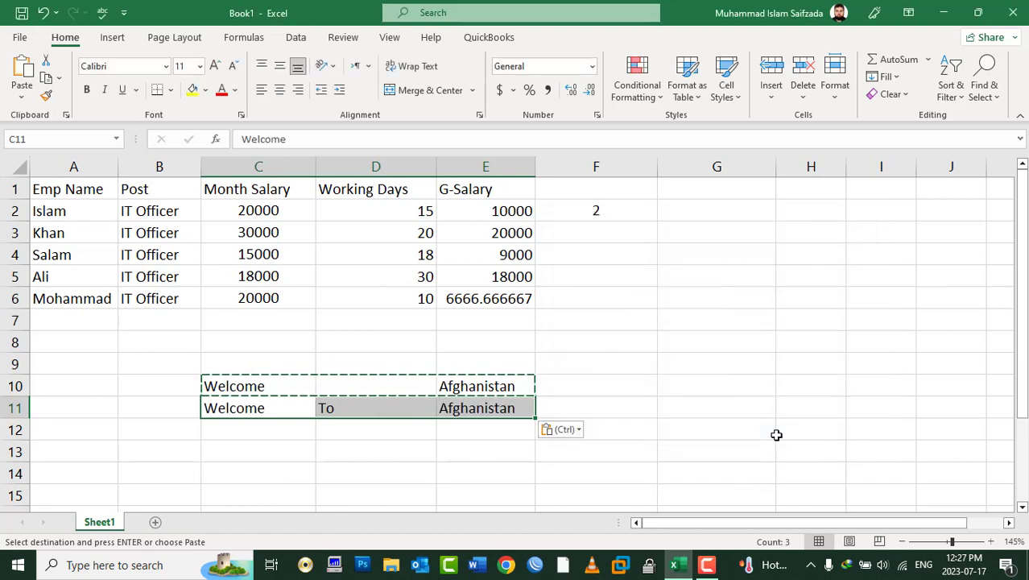
Step: Compare with a normal paste over C11:E11, then undo it to restore To
{"action": "key", "text": "Up"}
{"action": "key", "text": "shift+Right"}
{"action": "key", "text": "shift+Right"}
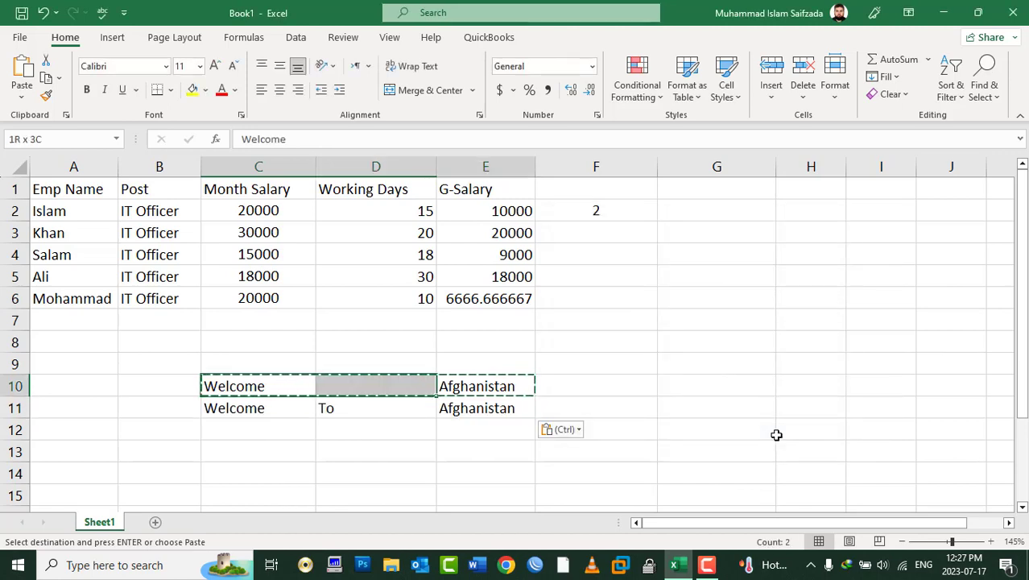
{"action": "key", "text": "Delete"}
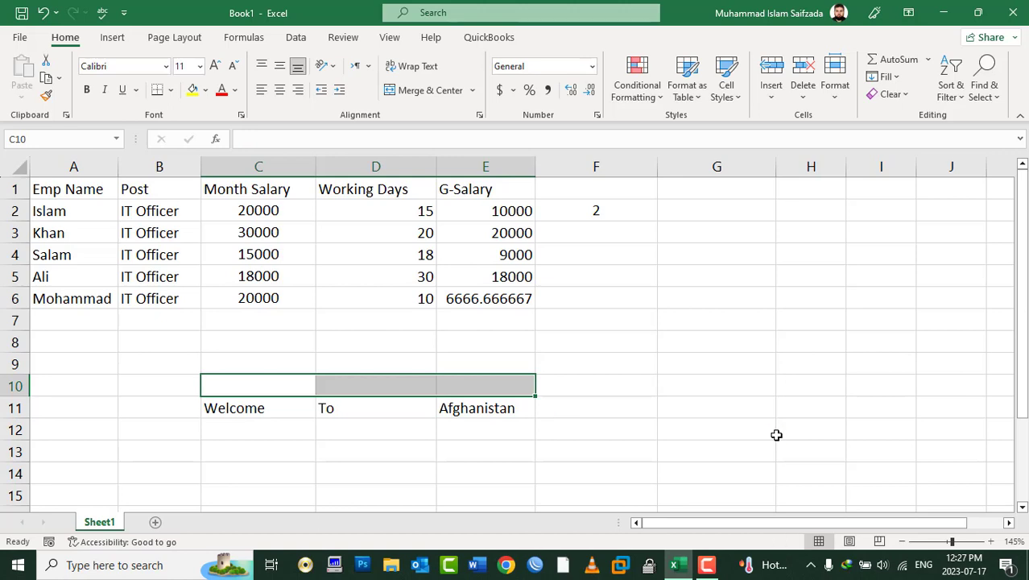
{"action": "key", "text": "ctrl+z"}
{"action": "key", "text": "ctrl+c"}
{"action": "left_click", "coordinate": [620, 320]}
{"action": "mouse_move", "coordinate": [498, 384]}
{"action": "left_mouse_down"}
{"action": "mouse_move", "coordinate": [306, 403]}
{"action": "mouse_move", "coordinate": [271, 382]}
{"action": "mouse_move", "coordinate": [501, 405]}
{"action": "left_mouse_up"}
{"action": "key", "text": "ctrl+v"}
{"action": "key", "text": "ctrl+v"}
{"action": "key", "text": "ctrl+v"}
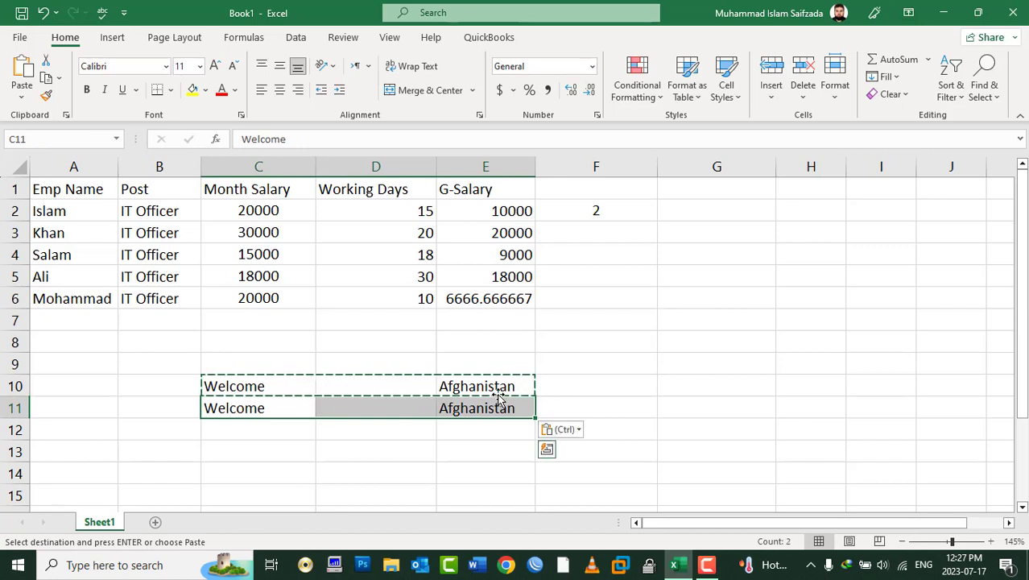
{"action": "key", "text": "ctrl+z"}
Step: Clear the demo words from C9:E12
{"action": "key", "text": "Escape"}
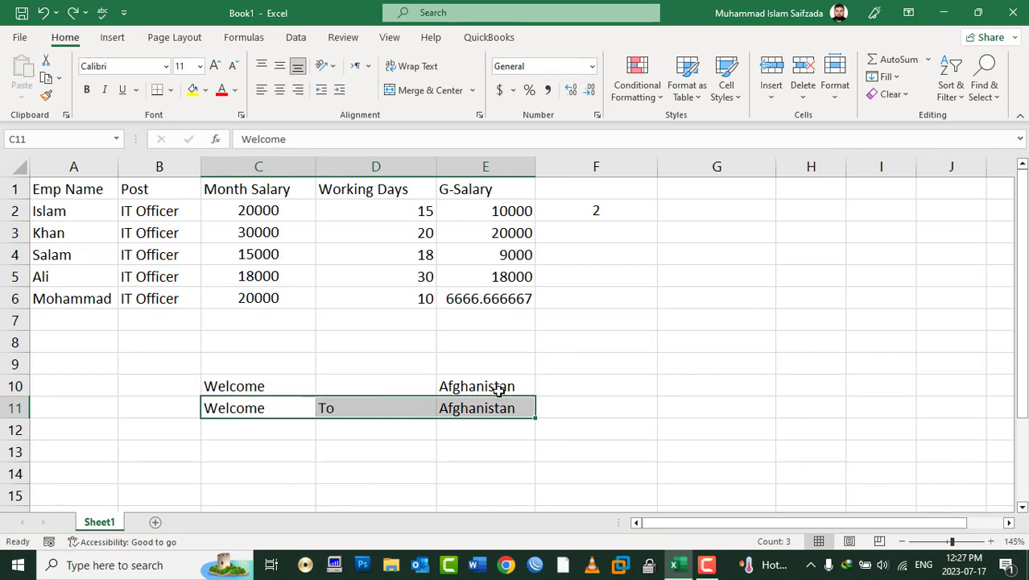
{"action": "left_click_drag", "start_coordinate": [488, 370], "coordinate": [241, 421]}
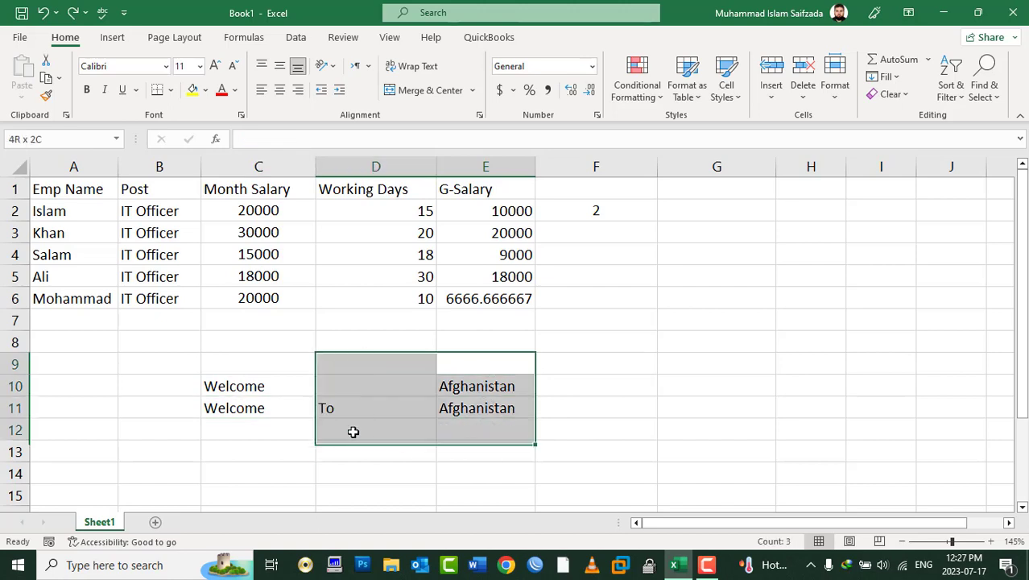
{"action": "key", "text": "Delete"}
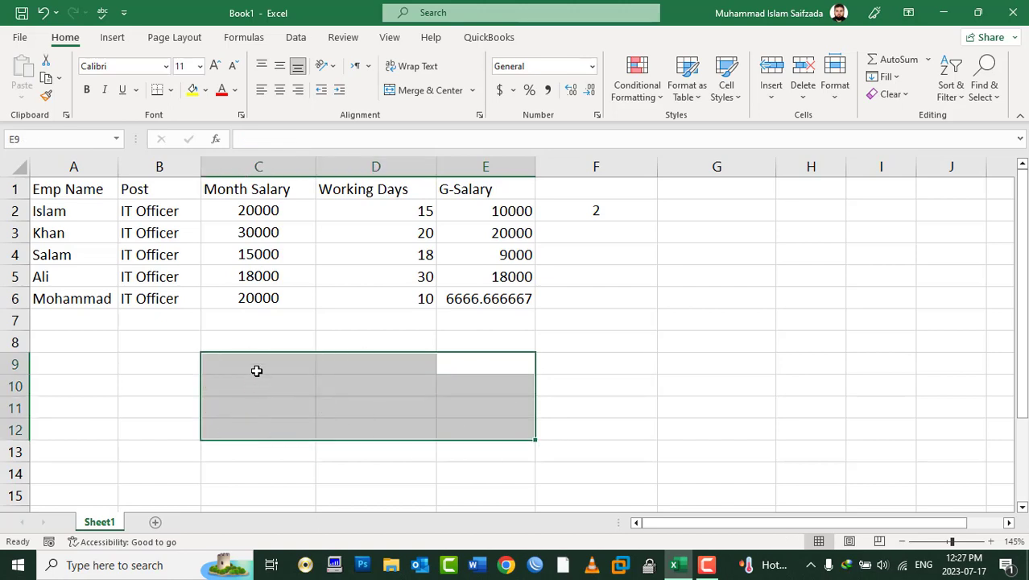
Step: Type the labels Emp Name, Post and Monthly Salary down A10:A12
{"action": "left_click", "coordinate": [259, 343]}
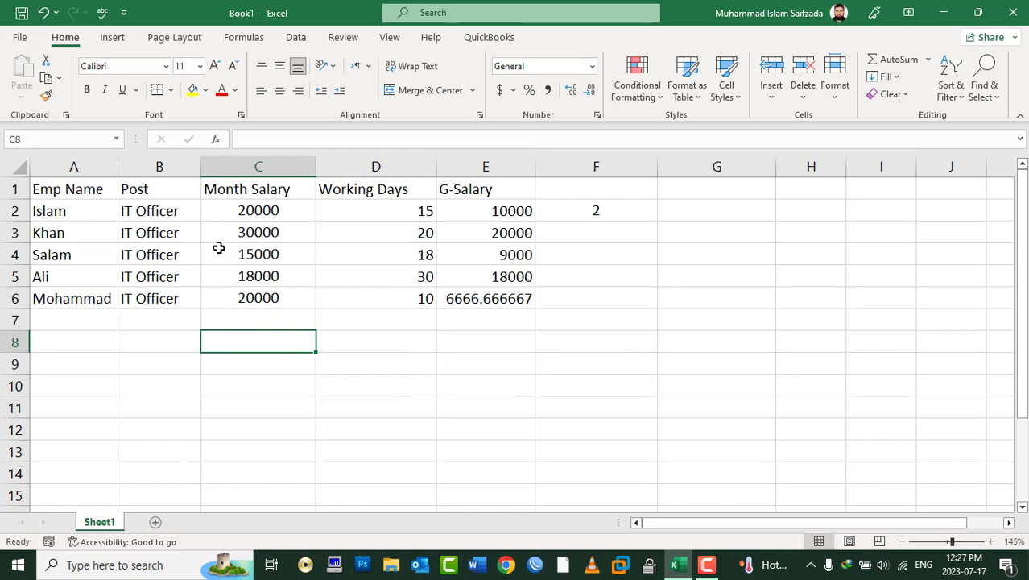
{"action": "left_click_drag", "start_coordinate": [70, 192], "coordinate": [43, 299]}
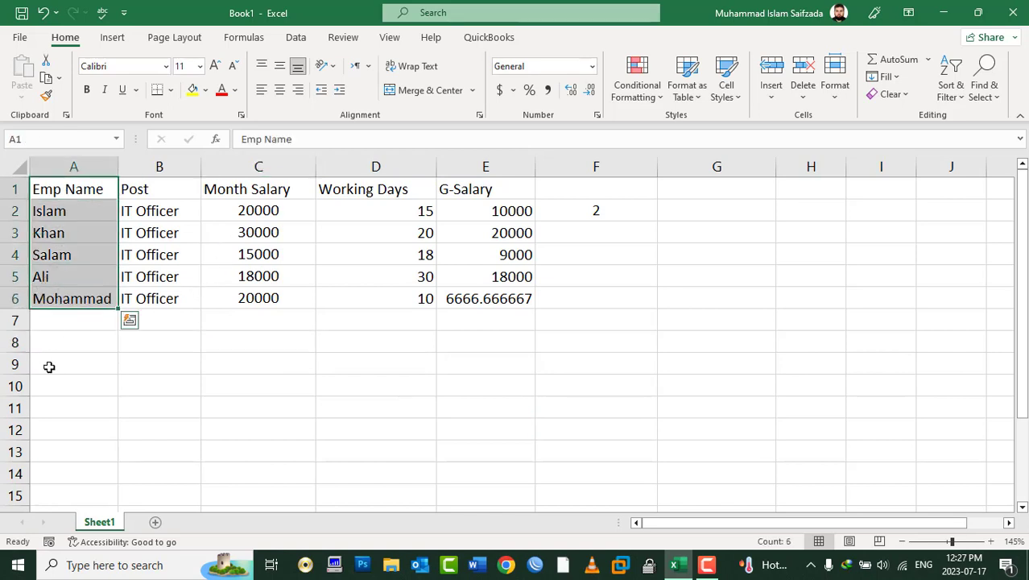
{"action": "left_click", "coordinate": [92, 385]}
{"action": "type", "text": "Emp"}
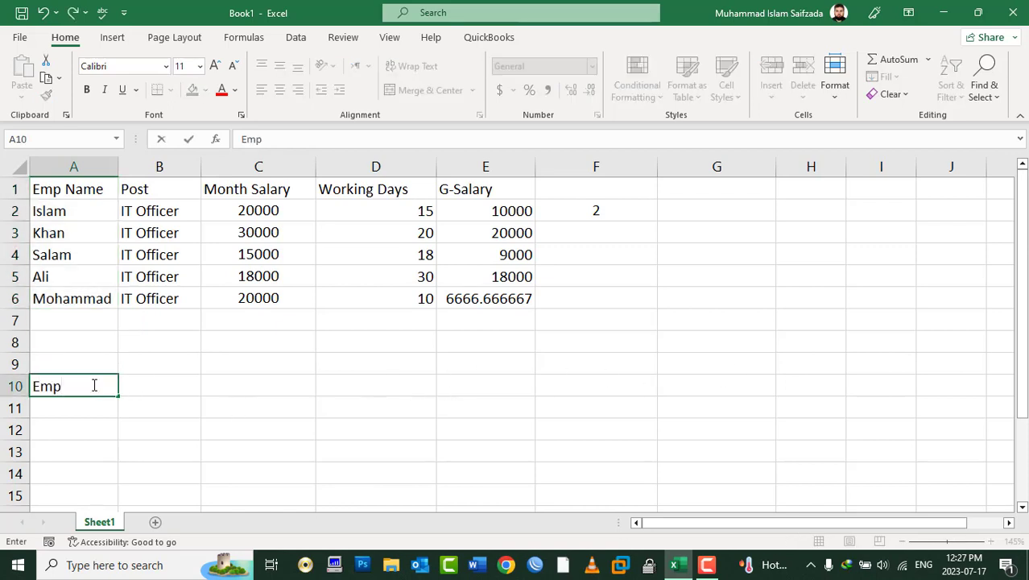
{"action": "type", "text": " Name"}
{"action": "key", "text": "Return"}
{"action": "type", "text": "Post"}
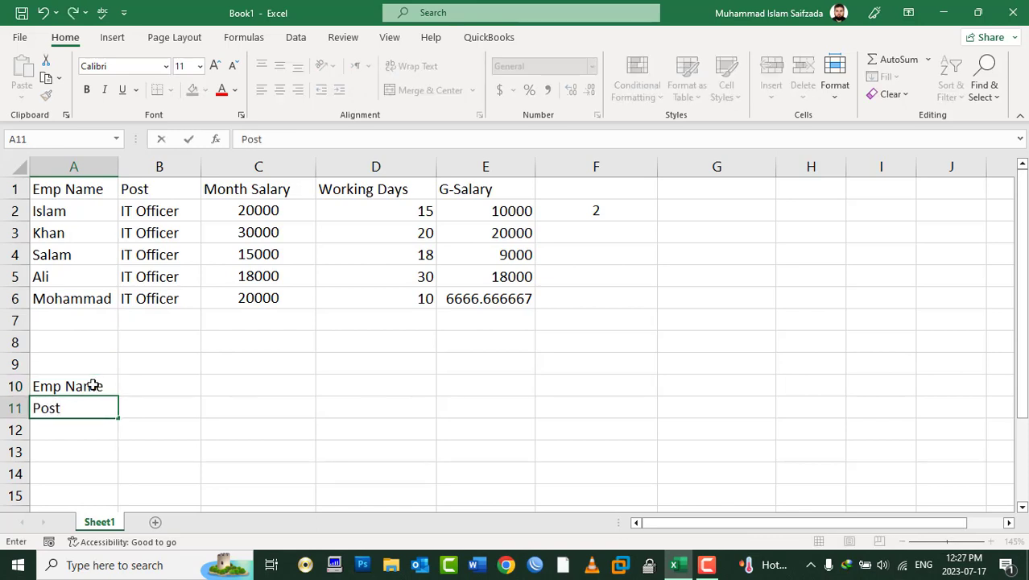
{"action": "key", "text": "Return"}
{"action": "type", "text": "Sa"}
{"action": "key", "text": "BackSpace"}
{"action": "key", "text": "BackSpace"}
{"action": "type", "text": "M"}
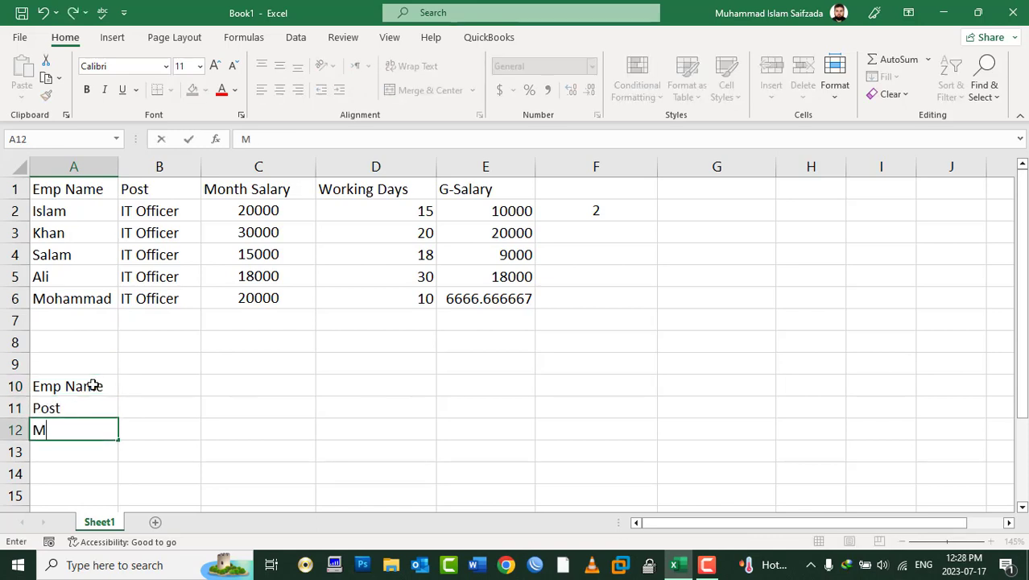
{"action": "type", "text": "onthly Sa"}
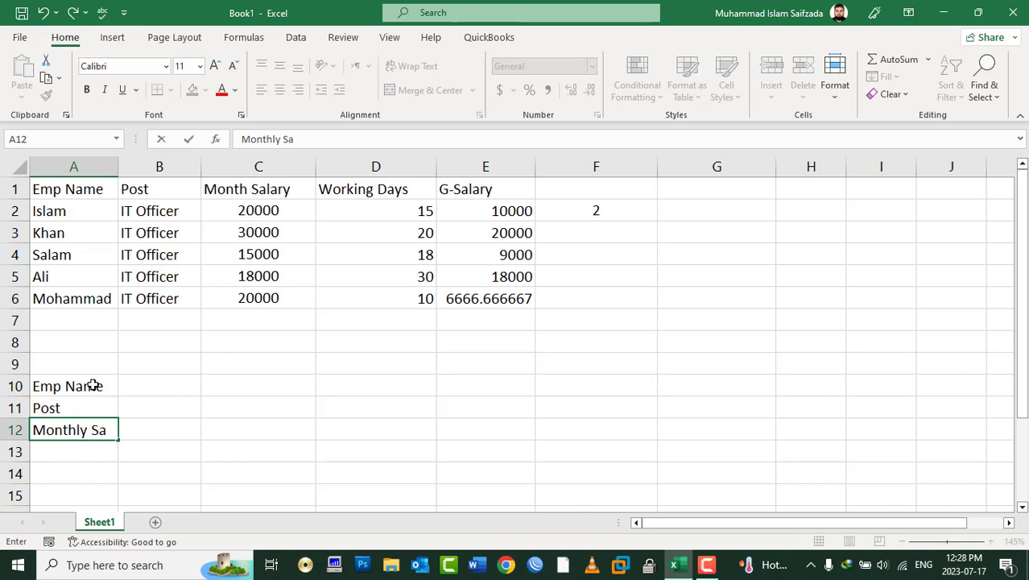
{"action": "type", "text": "lary"}
{"action": "key", "text": "Return"}
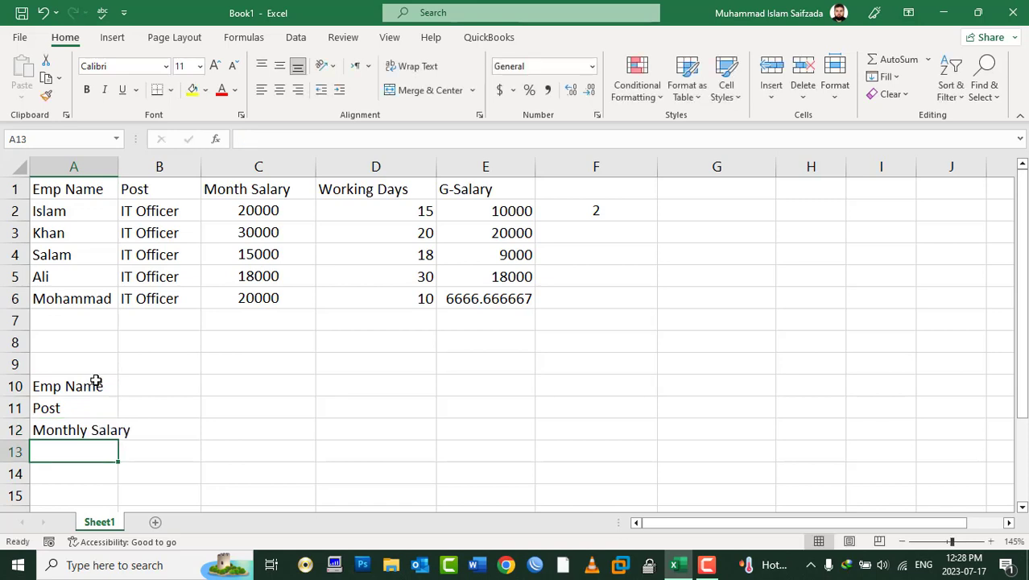
Step: Widen column A and paste the names A2:A6 transposed across row 10 from B10
{"action": "left_click_drag", "start_coordinate": [119, 166], "coordinate": [140, 166]}
{"action": "mouse_move", "coordinate": [174, 211]}
{"action": "left_mouse_down"}
{"action": "mouse_move", "coordinate": [494, 300]}
{"action": "mouse_move", "coordinate": [541, 294]}
{"action": "left_mouse_up"}
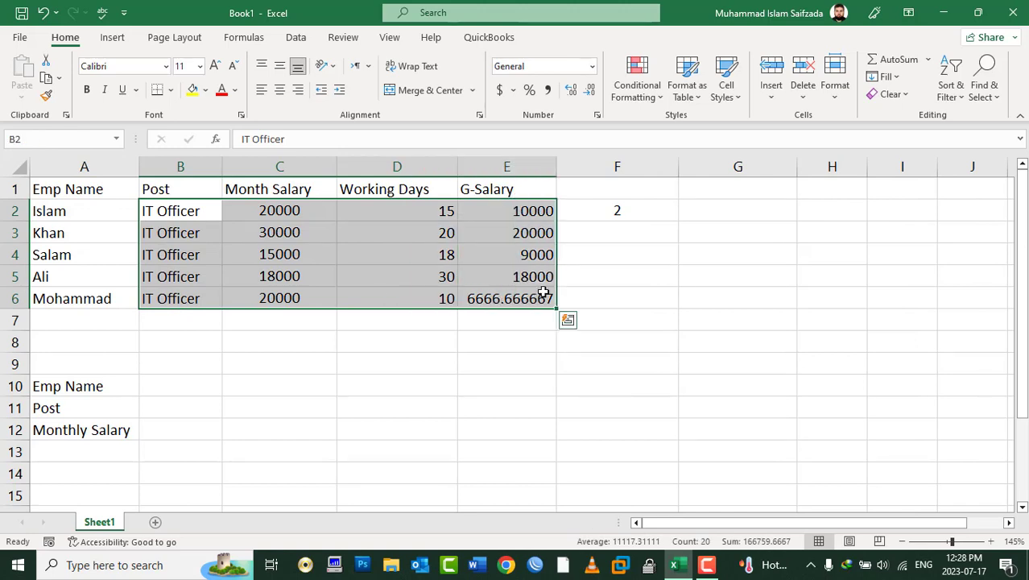
{"action": "left_click_drag", "start_coordinate": [71, 211], "coordinate": [75, 296]}
{"action": "right_click", "coordinate": [75, 297]}
{"action": "left_click", "coordinate": [137, 153]}
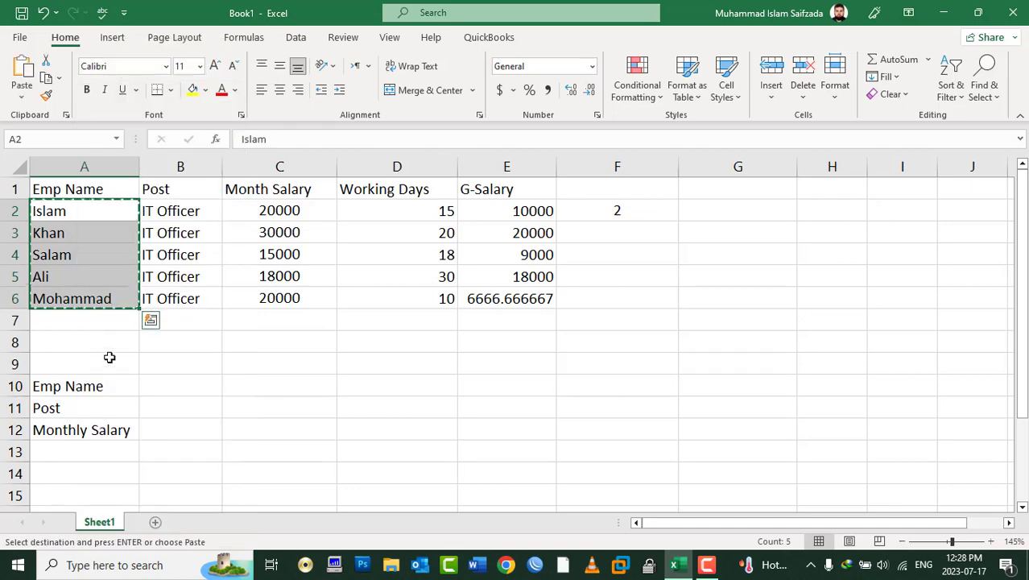
{"action": "left_click", "coordinate": [161, 387]}
{"action": "right_click", "coordinate": [161, 387]}
{"action": "left_click", "coordinate": [250, 244]}
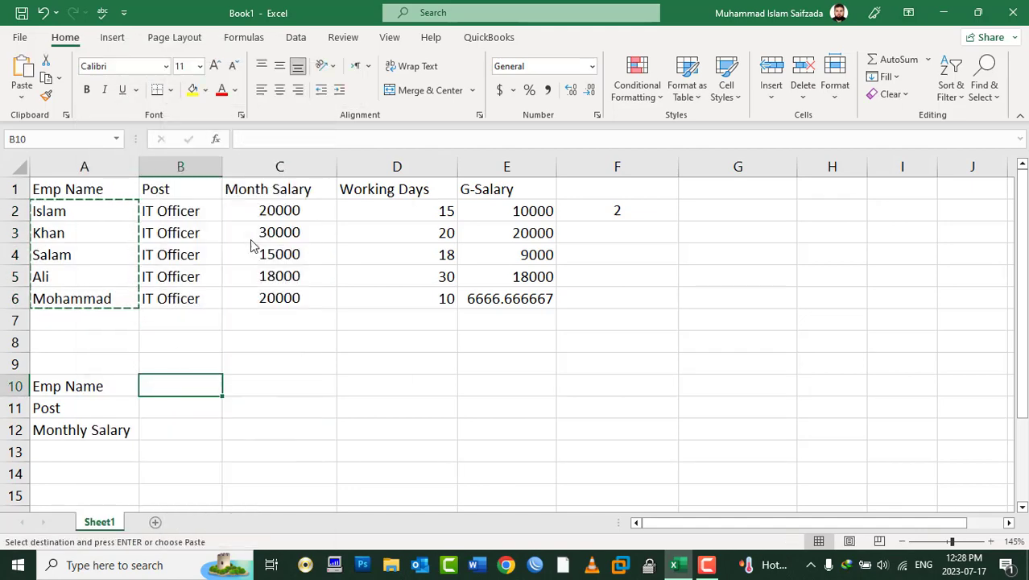
{"action": "left_click", "coordinate": [260, 341]}
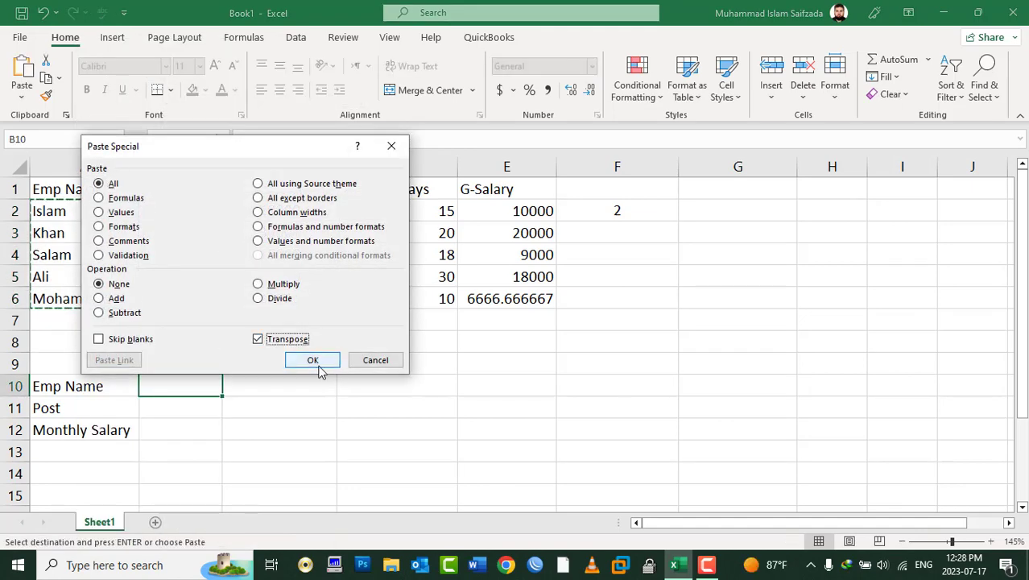
{"action": "left_click", "coordinate": [316, 361]}
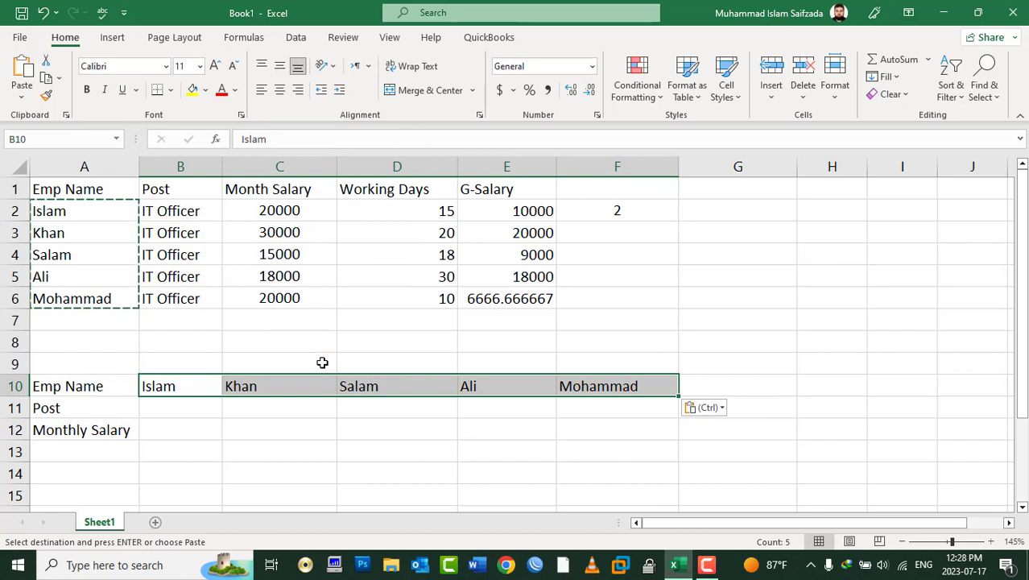
Step: Paste the five IT Officer posts transposed across row 11 from B11
{"action": "left_click_drag", "start_coordinate": [162, 214], "coordinate": [173, 298]}
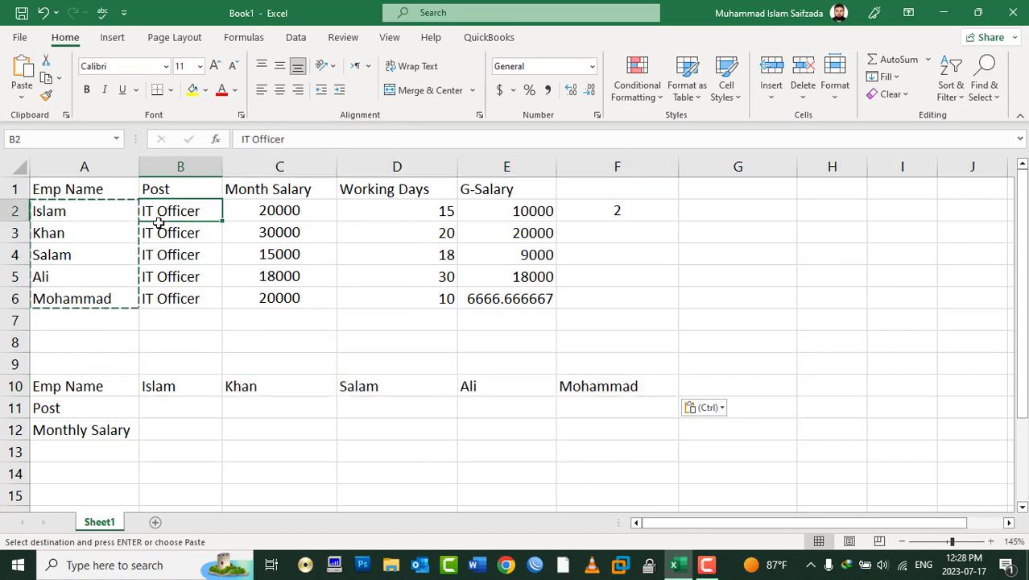
{"action": "right_click", "coordinate": [172, 298]}
{"action": "left_click", "coordinate": [213, 149]}
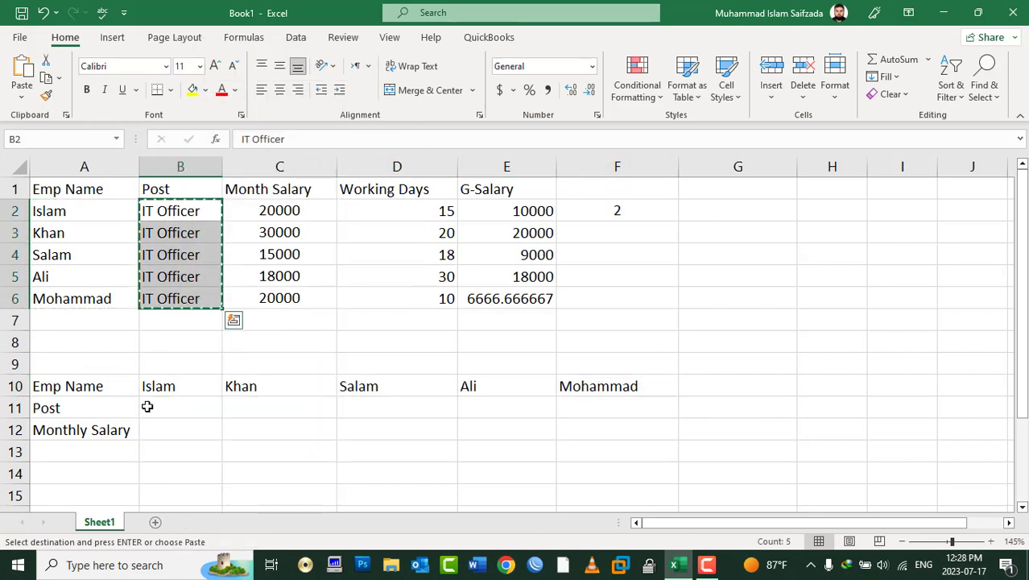
{"action": "left_click", "coordinate": [147, 406]}
{"action": "right_click", "coordinate": [161, 406]}
{"action": "left_click", "coordinate": [215, 243]}
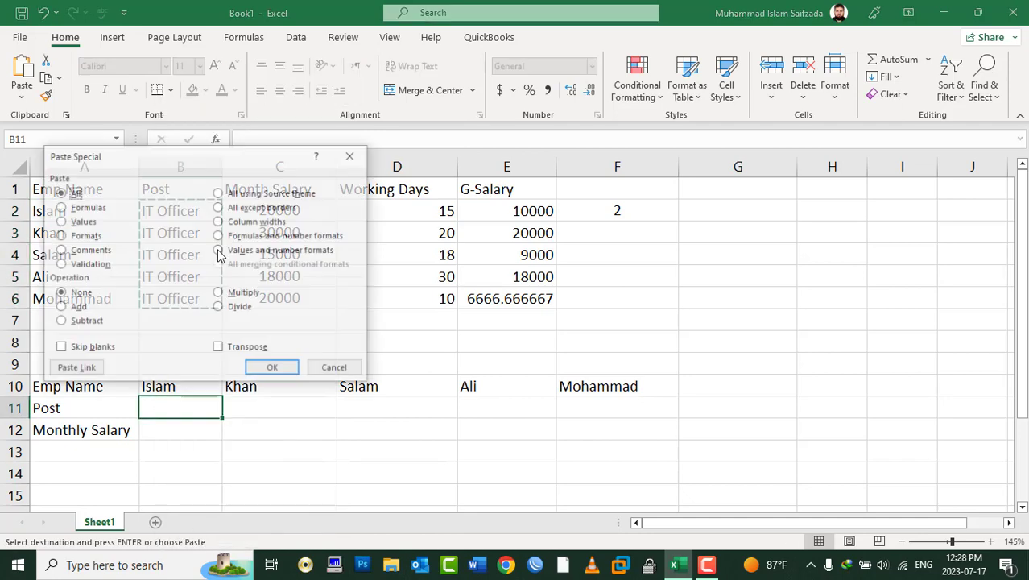
{"action": "left_click", "coordinate": [219, 346]}
{"action": "left_click", "coordinate": [274, 367]}
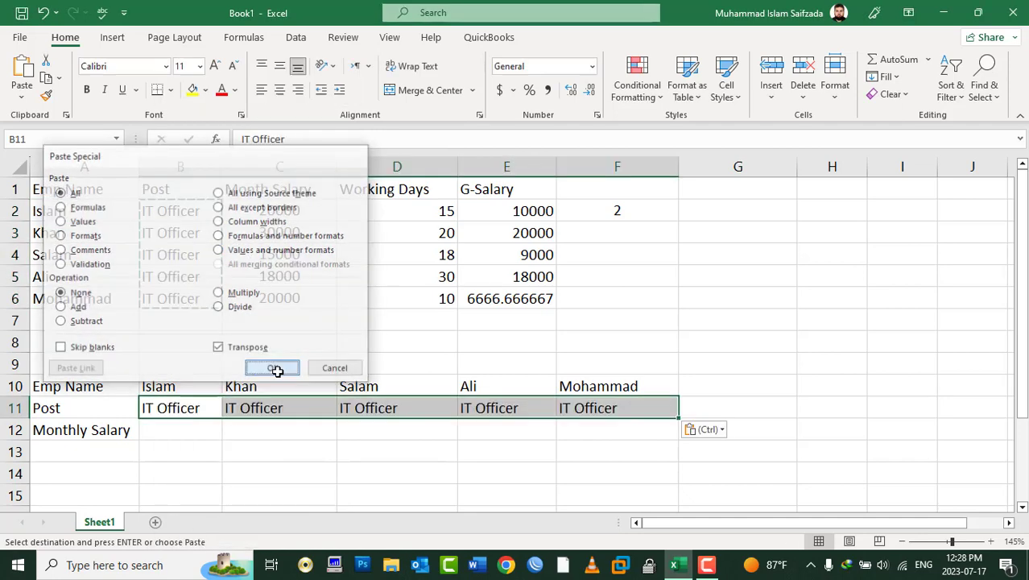
Step: Paste the five monthly salaries transposed across row 12 from B12
{"action": "left_click_drag", "start_coordinate": [278, 208], "coordinate": [286, 294]}
{"action": "right_click", "coordinate": [285, 295]}
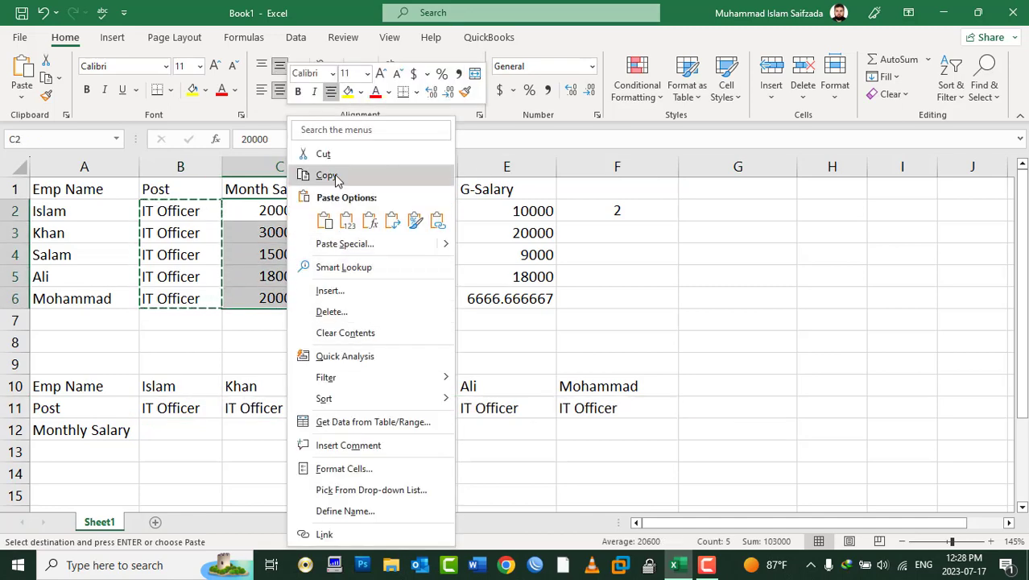
{"action": "left_click", "coordinate": [337, 179]}
{"action": "left_click", "coordinate": [179, 430]}
{"action": "right_click", "coordinate": [181, 431]}
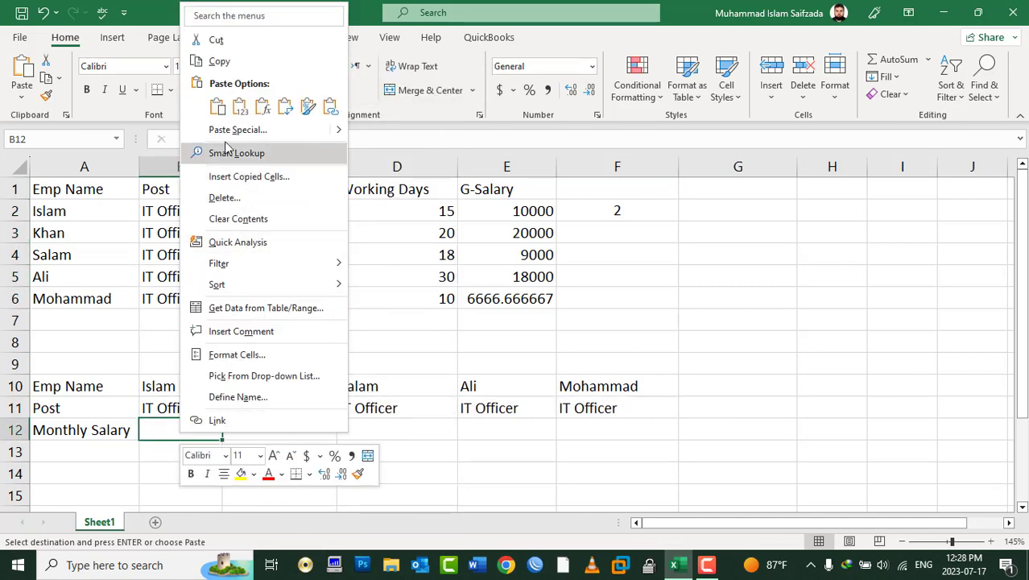
{"action": "left_click", "coordinate": [238, 130]}
{"action": "left_click", "coordinate": [258, 232]}
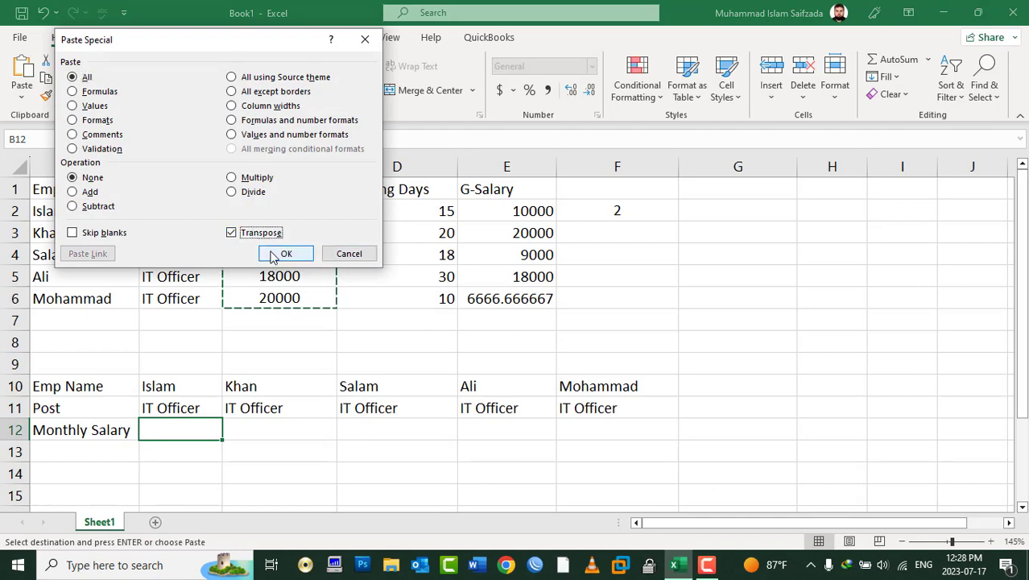
{"action": "left_click", "coordinate": [273, 254]}
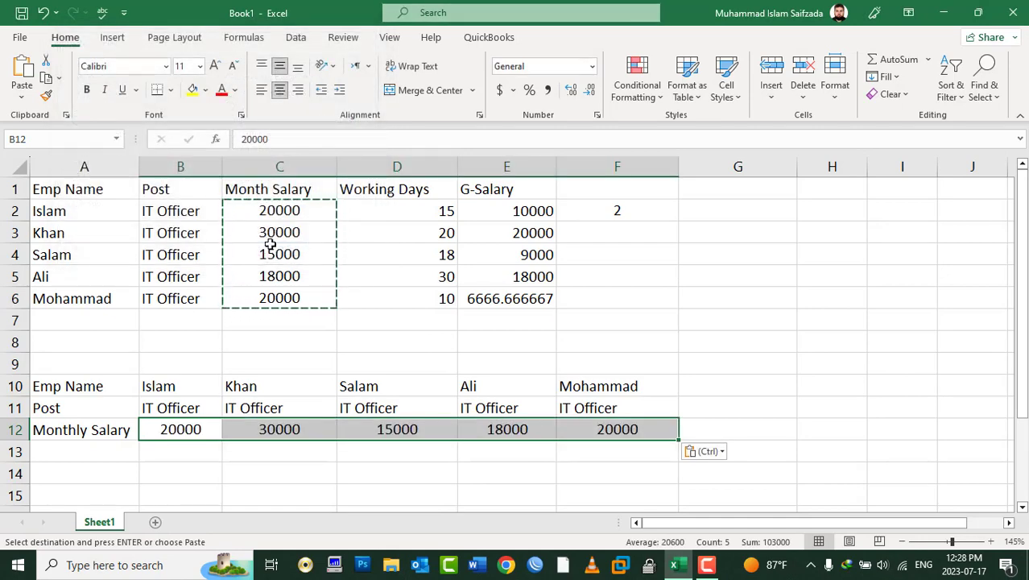
{"action": "key", "text": "Escape"}
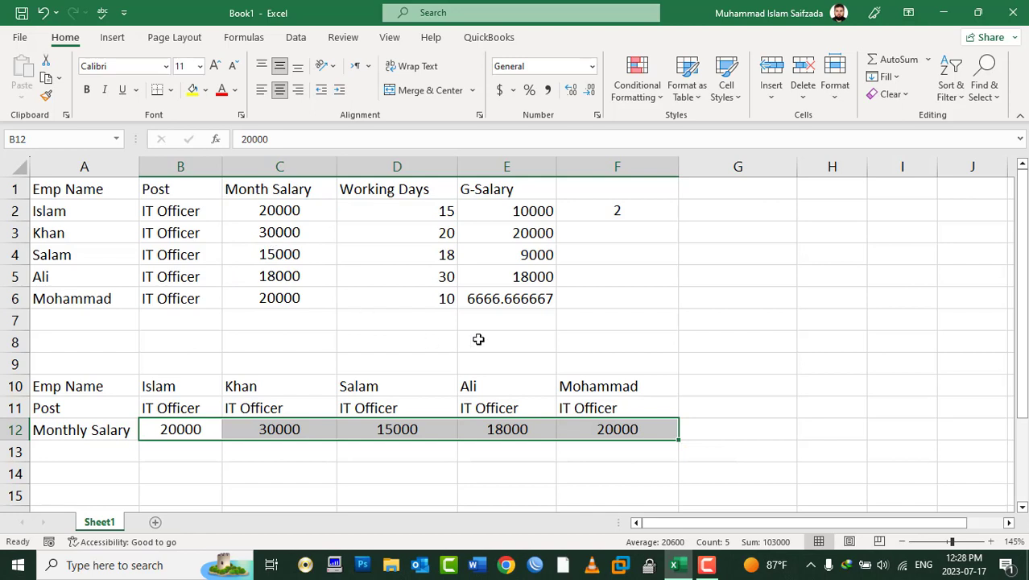
Step: Clear the Working Days and G-Salary columns and the transposed rows 10–12
{"action": "mouse_move", "coordinate": [386, 189]}
{"action": "left_mouse_down"}
{"action": "mouse_move", "coordinate": [599, 373]}
{"action": "mouse_move", "coordinate": [16, 451]}
{"action": "left_mouse_up"}
{"action": "key", "text": "Delete"}
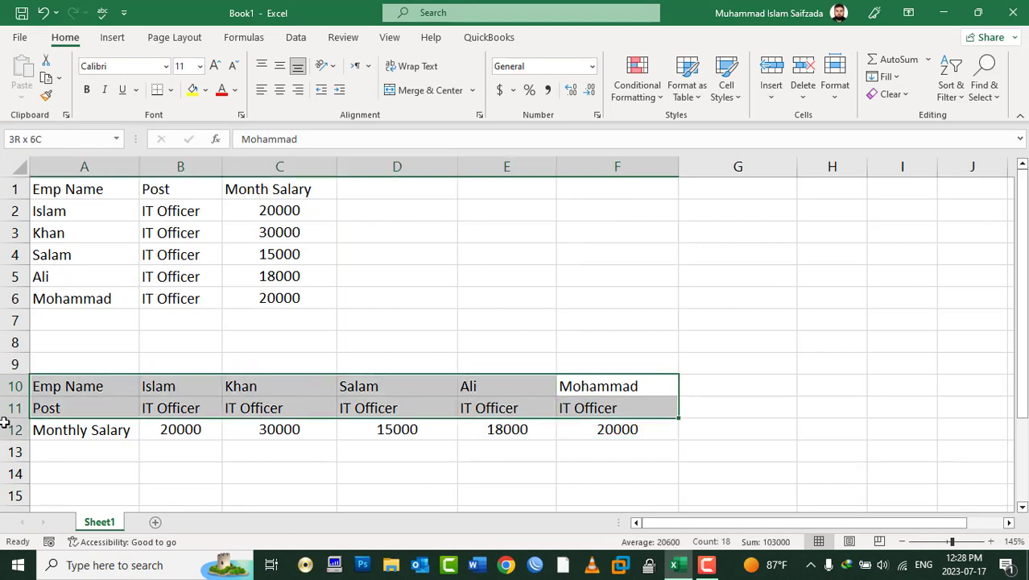
{"action": "key", "text": "Delete"}
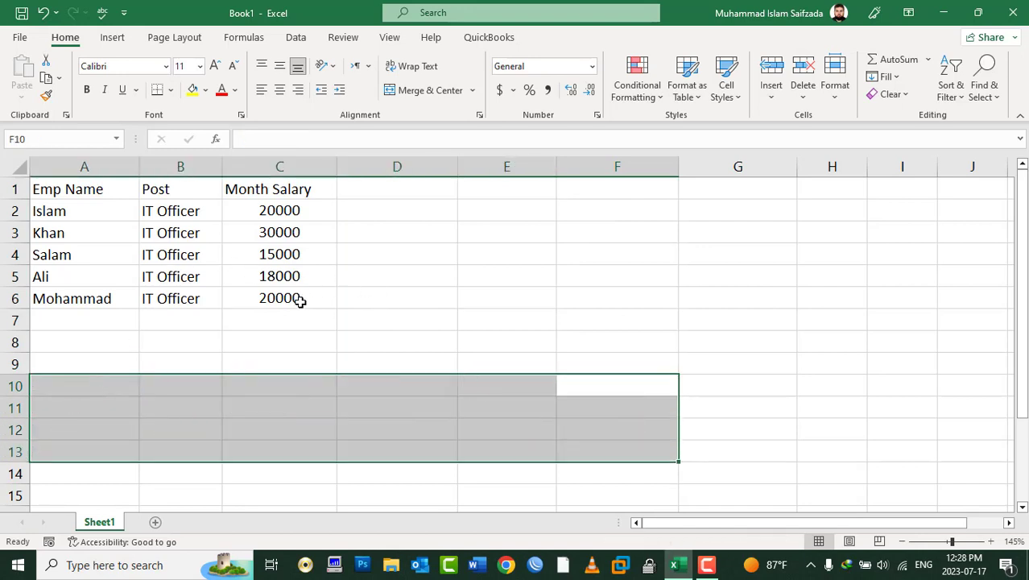
Step: Paste A1:C6 into E1 with Paste Link, giving formulas like =A3
{"action": "left_click_drag", "start_coordinate": [299, 300], "coordinate": [55, 194]}
{"action": "right_click", "coordinate": [55, 193]}
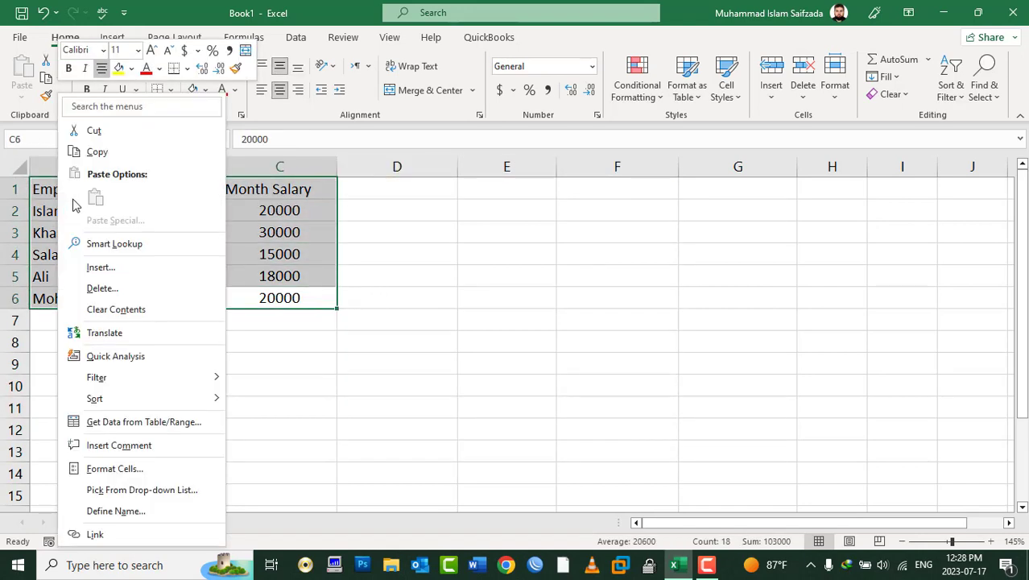
{"action": "left_click", "coordinate": [95, 152]}
{"action": "left_click", "coordinate": [484, 190]}
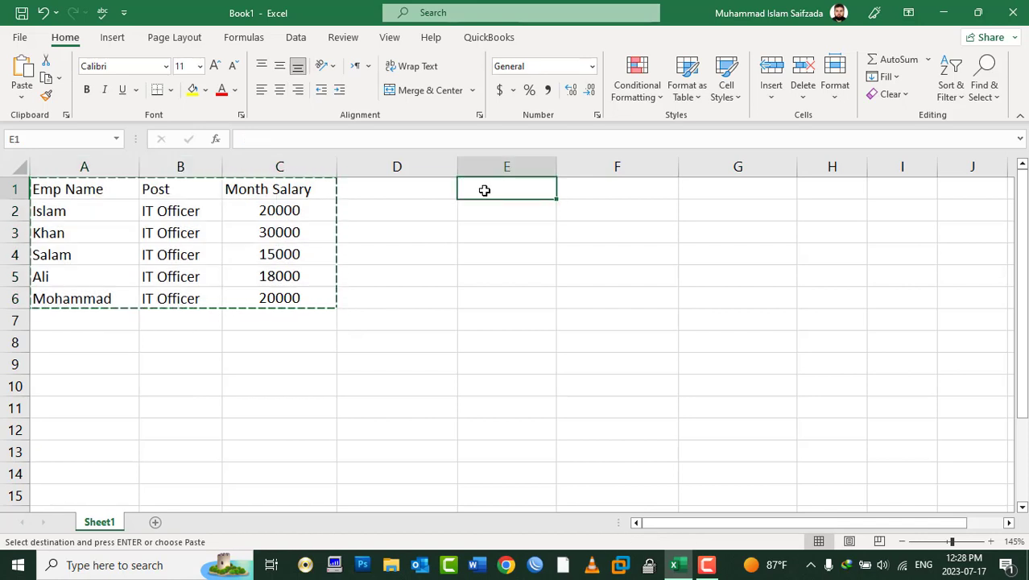
{"action": "right_click", "coordinate": [484, 190]}
{"action": "left_click", "coordinate": [552, 246]}
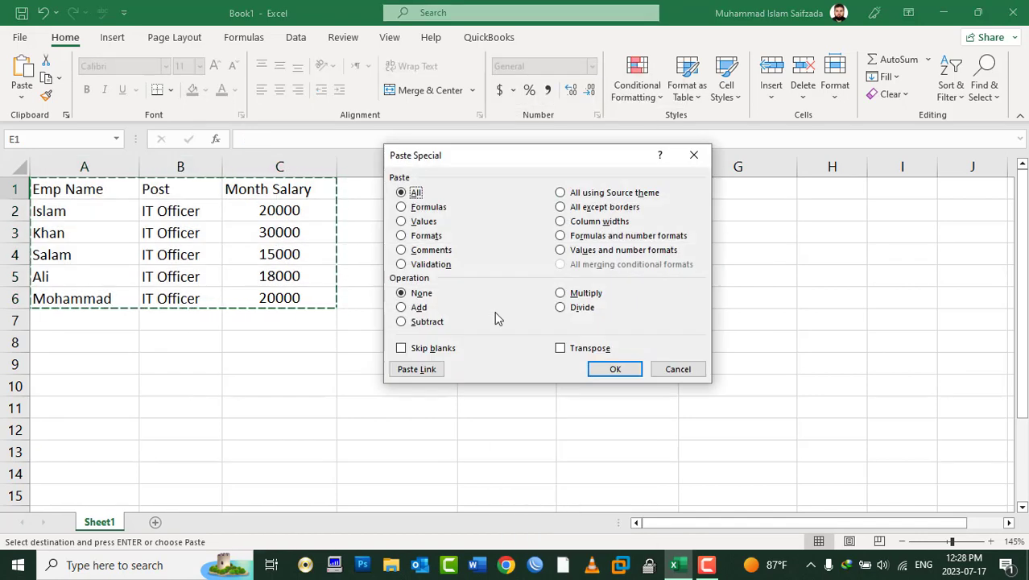
{"action": "left_click", "coordinate": [403, 375]}
{"action": "left_click", "coordinate": [525, 233]}
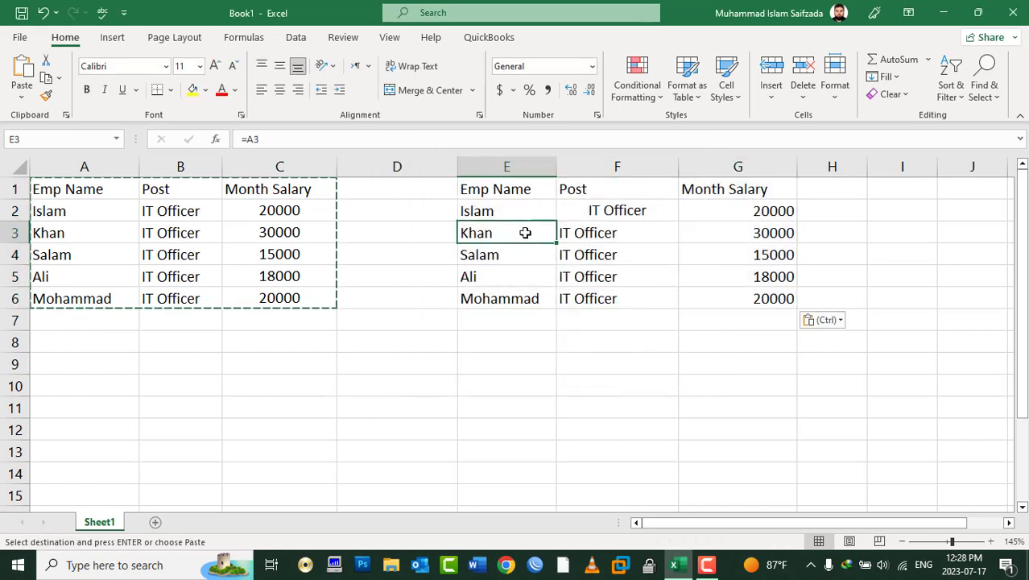
{"action": "key", "text": "Escape"}
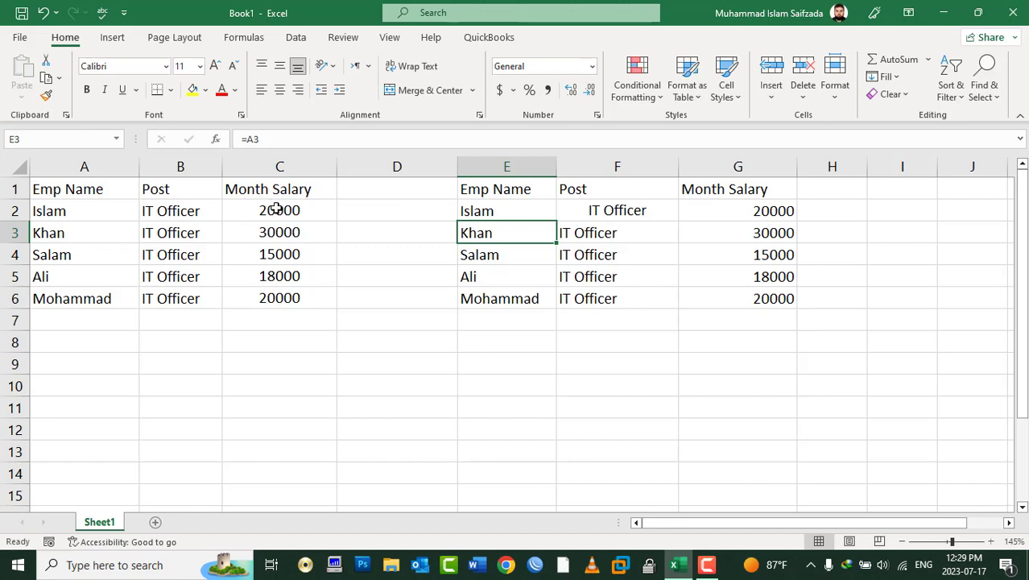
Step: Give the first employee a new name, post Doctor and salary 30000
{"action": "left_click", "coordinate": [91, 213]}
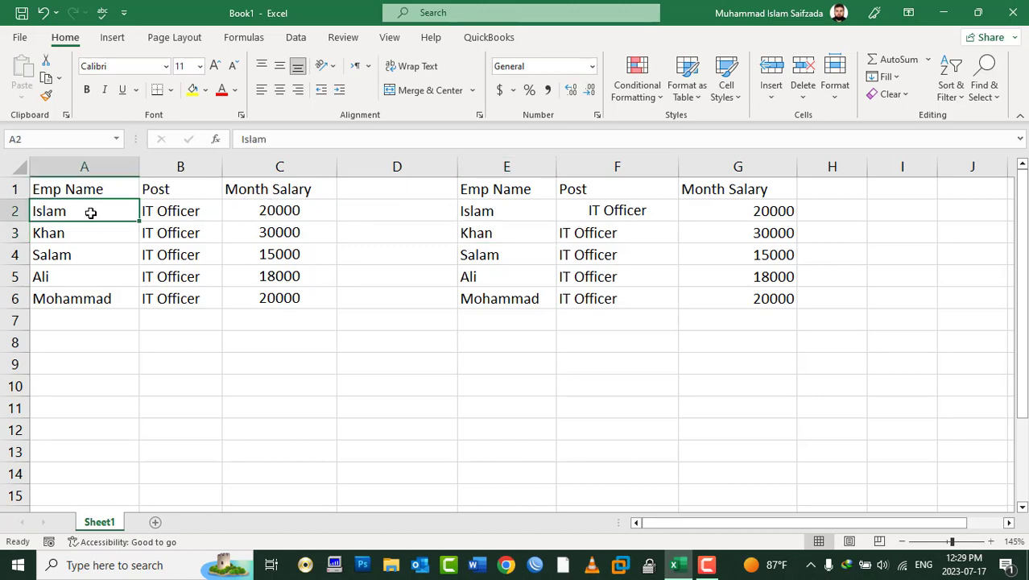
{"action": "type", "text": "Omid"}
{"action": "key", "text": "Tab"}
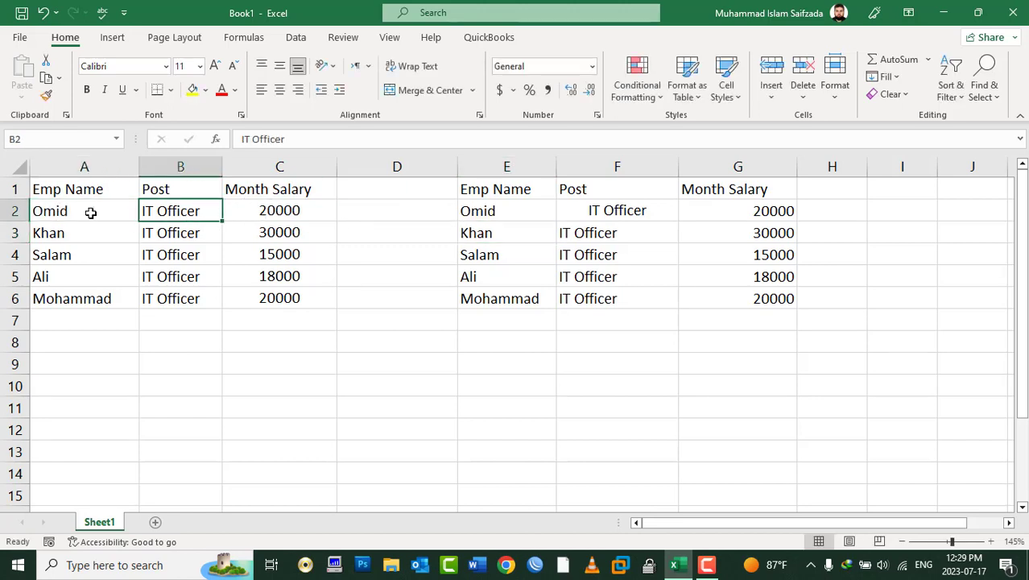
{"action": "type", "text": "Doctor"}
{"action": "key", "text": "Tab"}
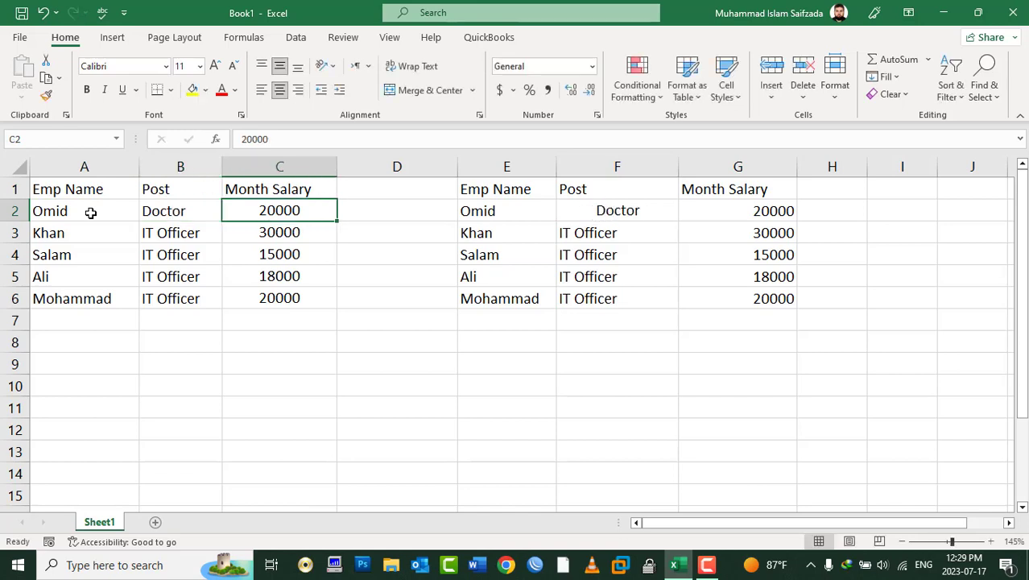
{"action": "type", "text": "30000"}
{"action": "key", "text": "Return"}
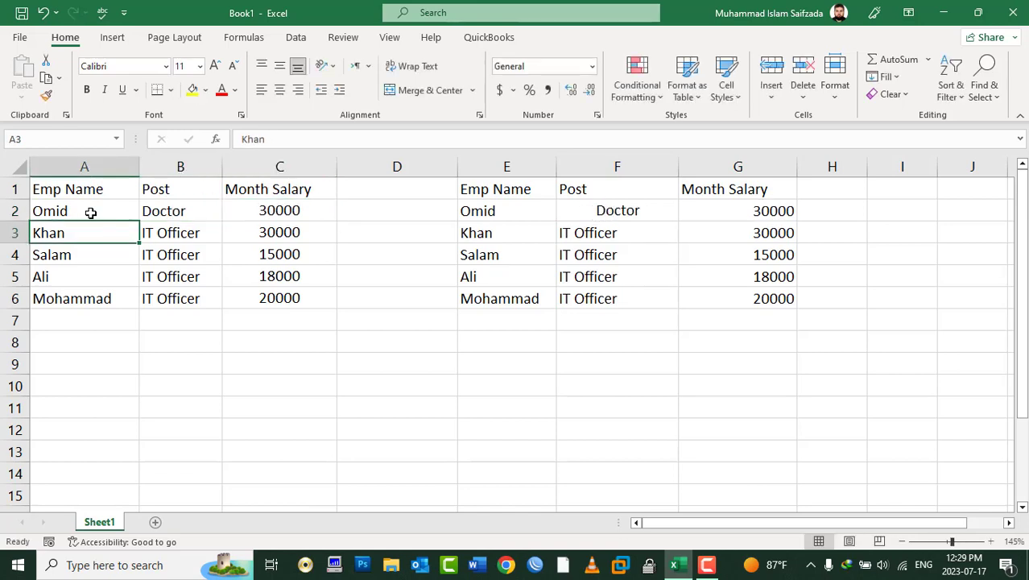
Step: Clear the remaining employee rows A3:C6
{"action": "left_click_drag", "start_coordinate": [76, 229], "coordinate": [283, 296]}
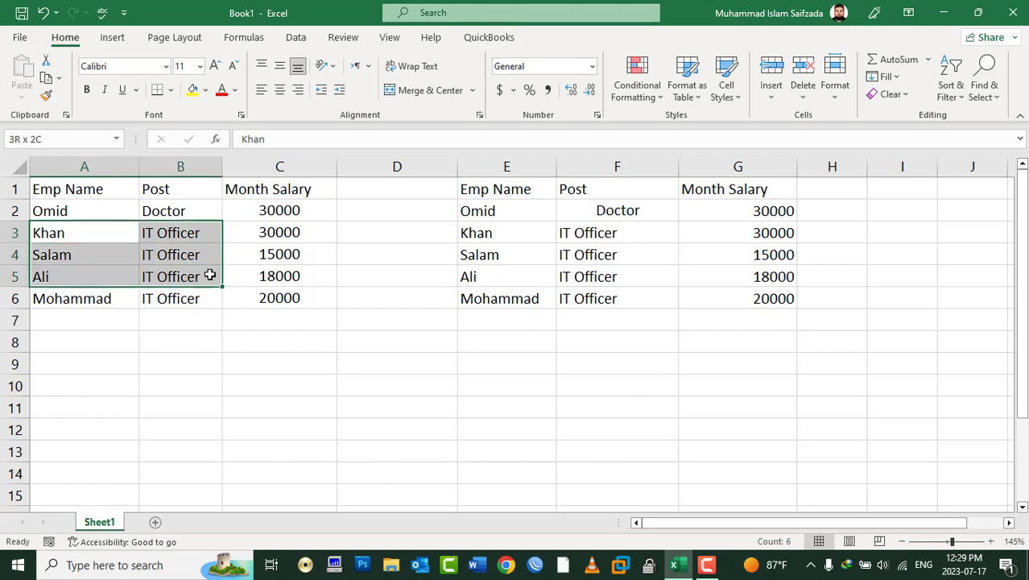
{"action": "key", "text": "Delete"}
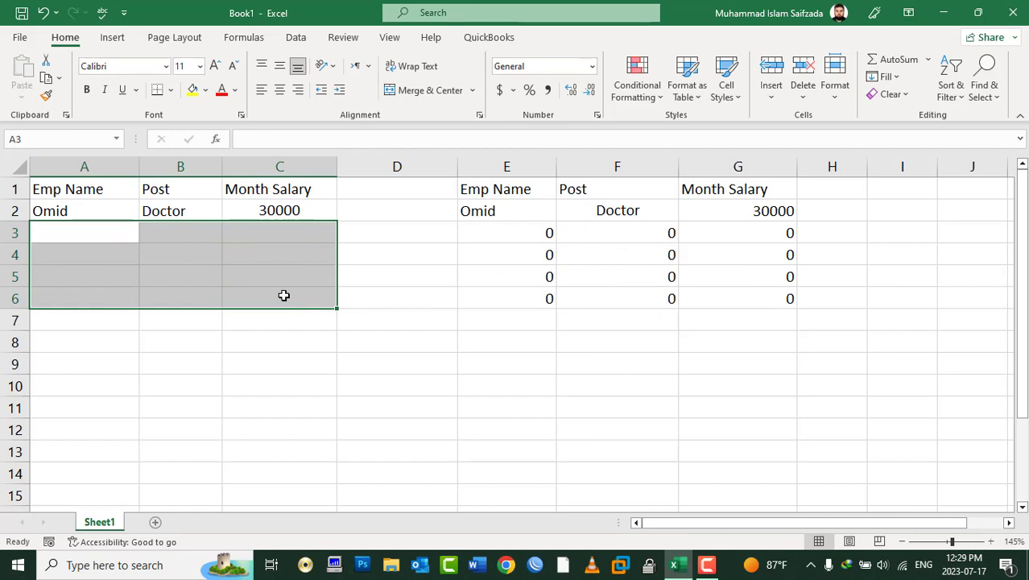
{"action": "left_click", "coordinate": [119, 231]}
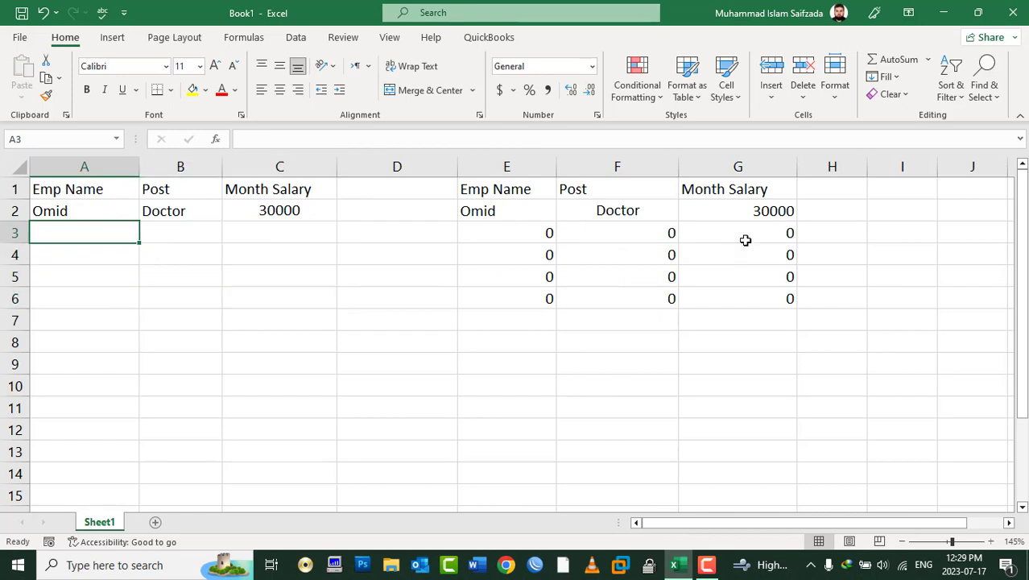